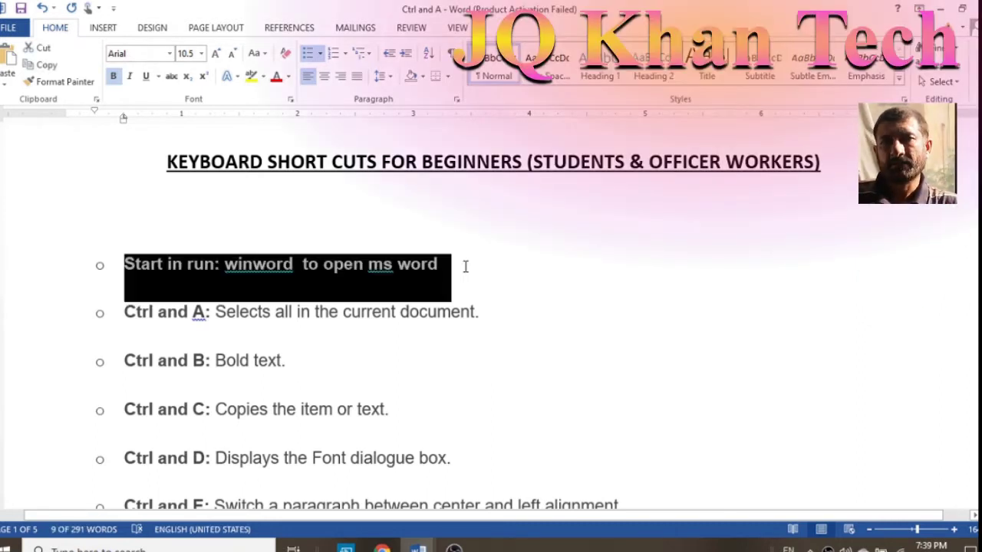
Step: Highlight the first bullet, 'Start in run: winword to open ms word', in yellow
left_click(251, 76)
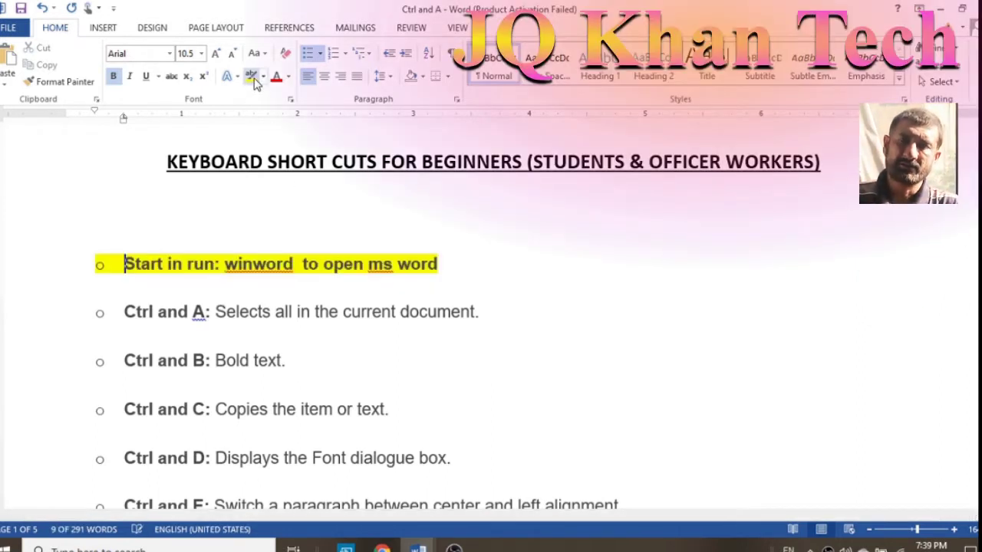
key("Left")
left_click(180, 550)
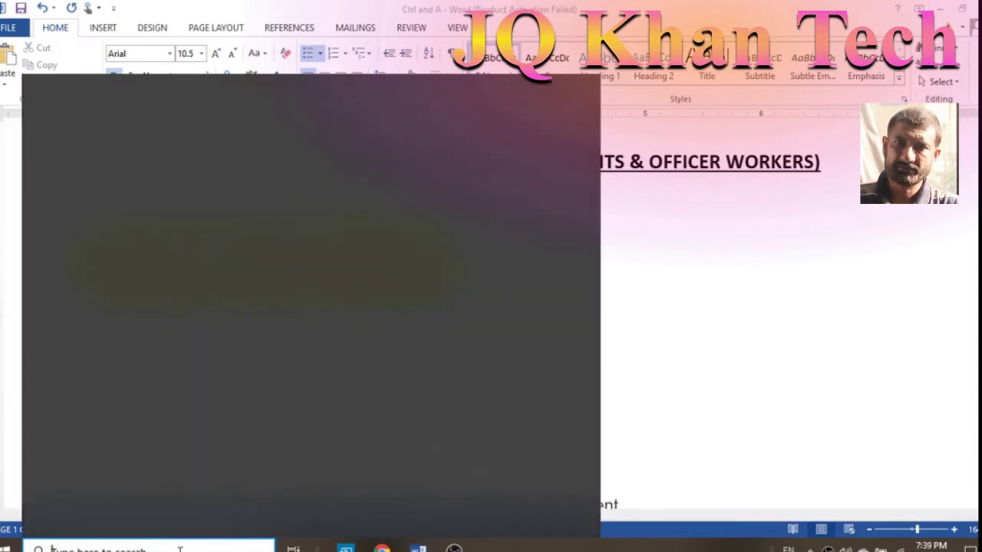
type("winword")
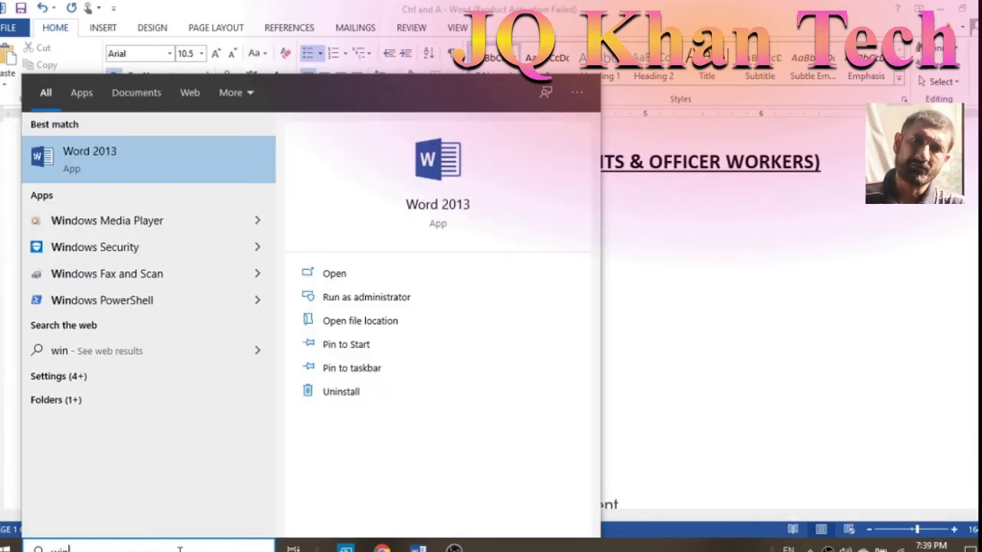
key("Return")
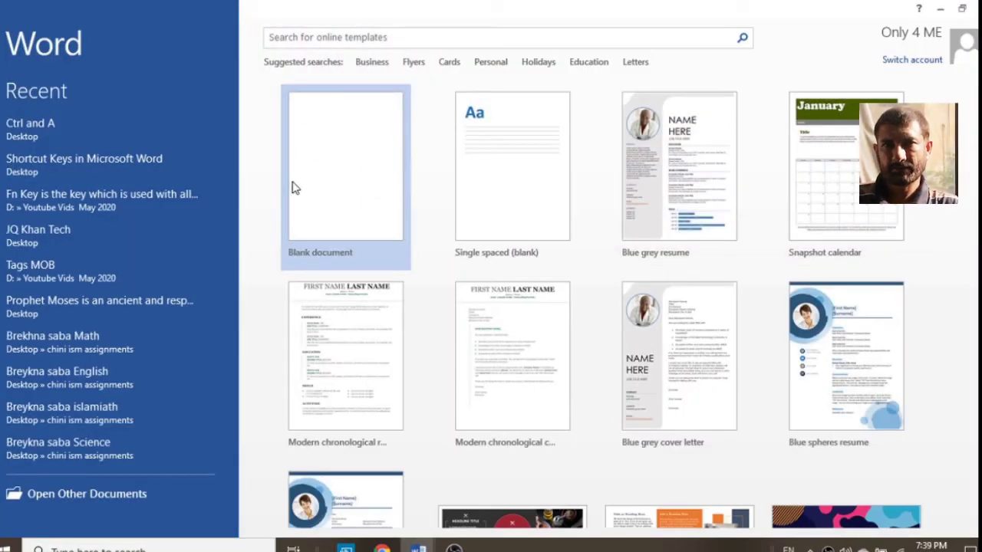
left_click(325, 151)
double_click(324, 145)
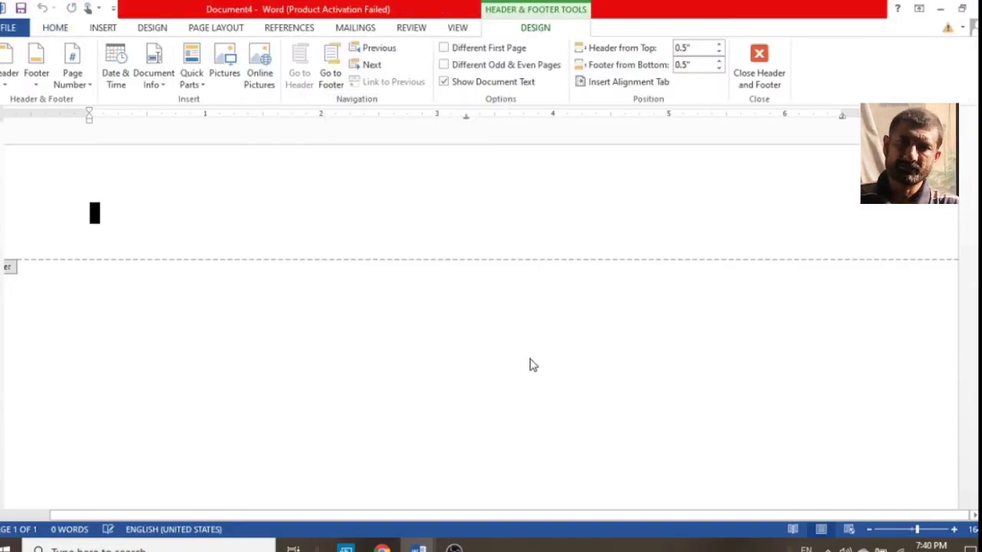
double_click(476, 362)
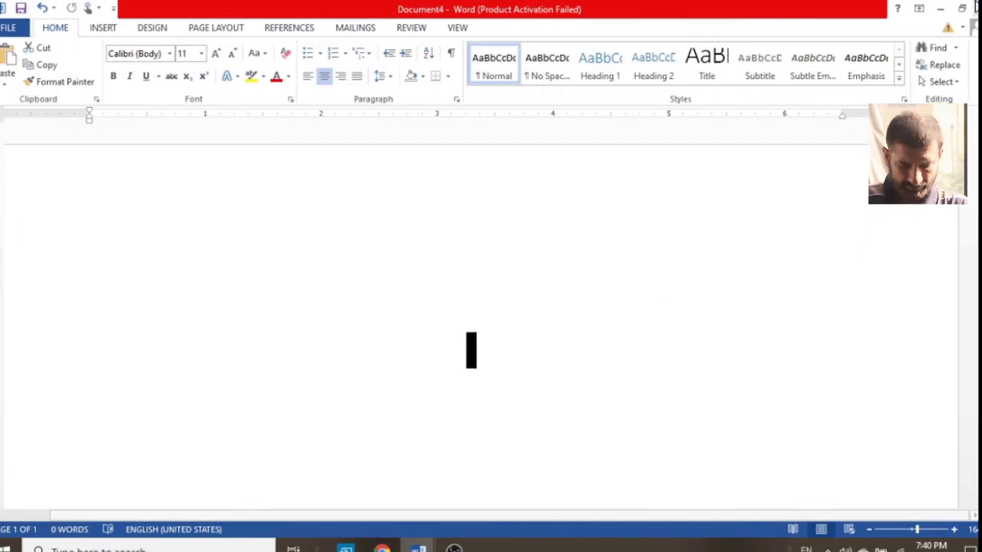
key("ctrl+w")
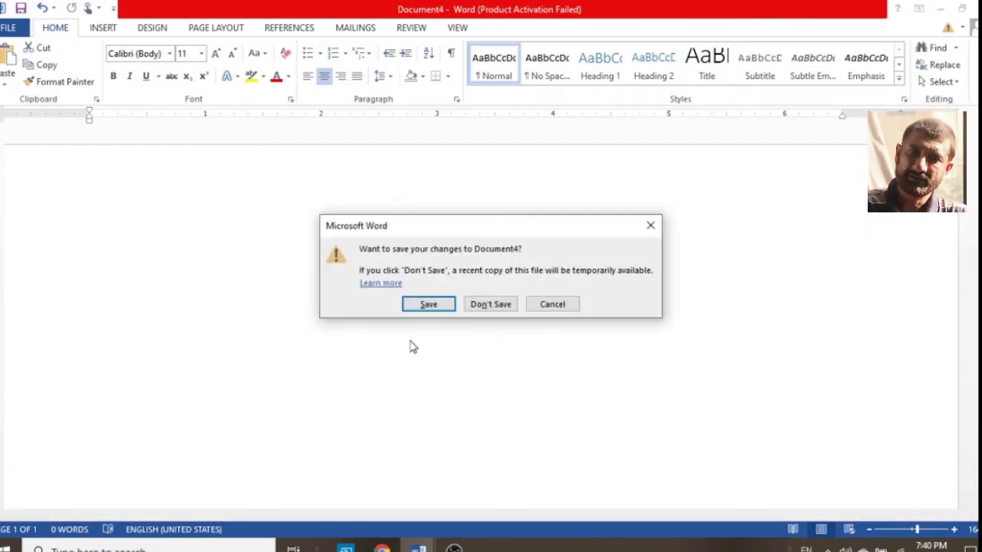
left_click(480, 304)
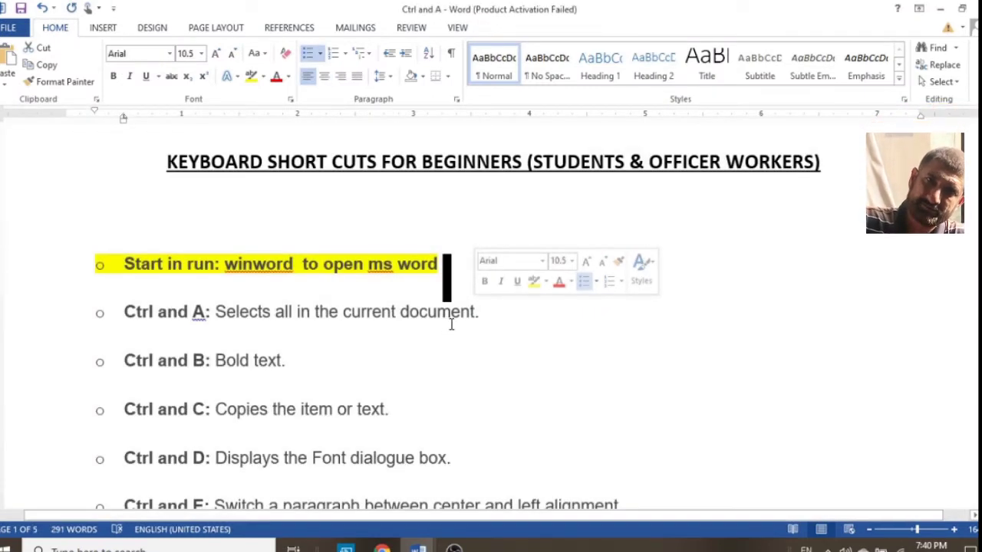
Step: Highlight the Ctrl and A bullet line in yellow
key("shift+Home")
left_click(483, 312)
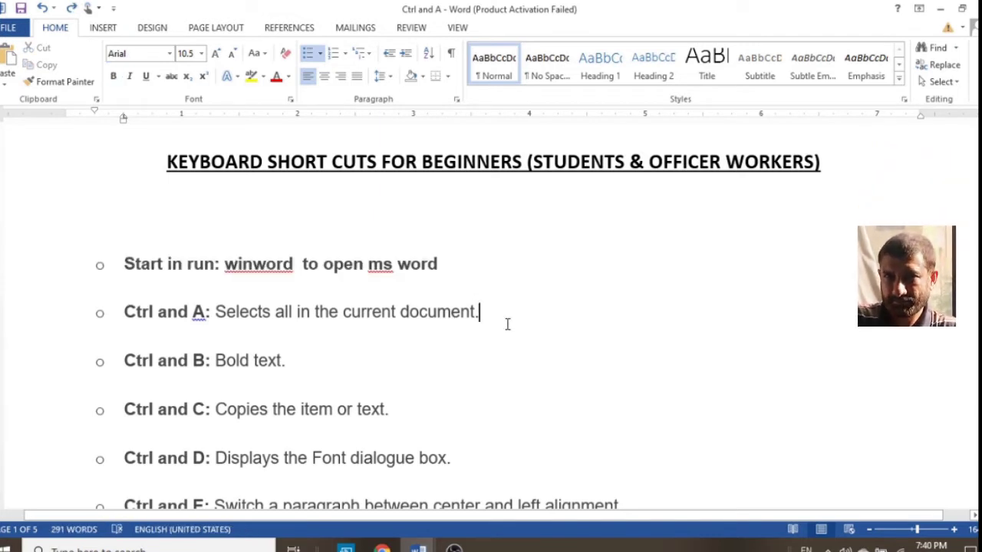
triple_click(507, 323)
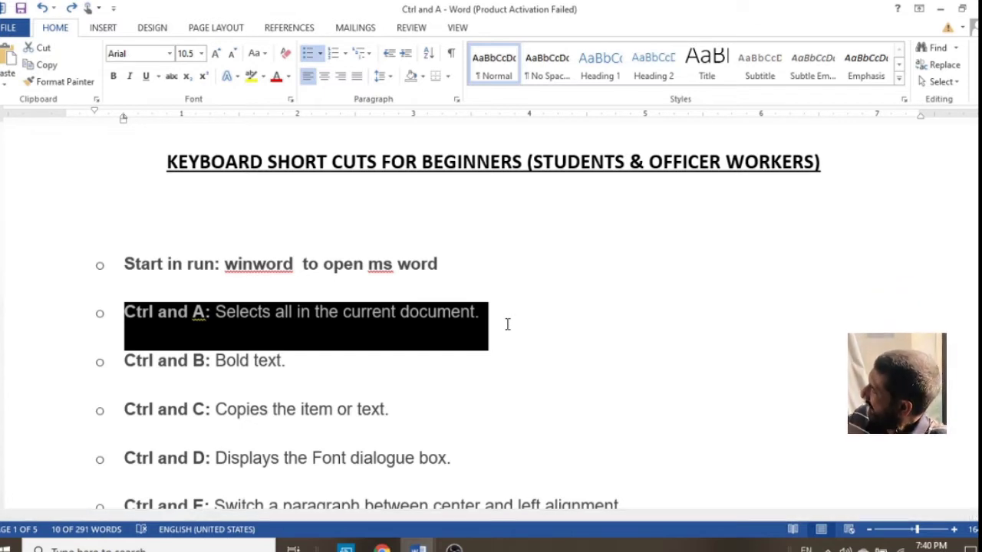
left_click(251, 76)
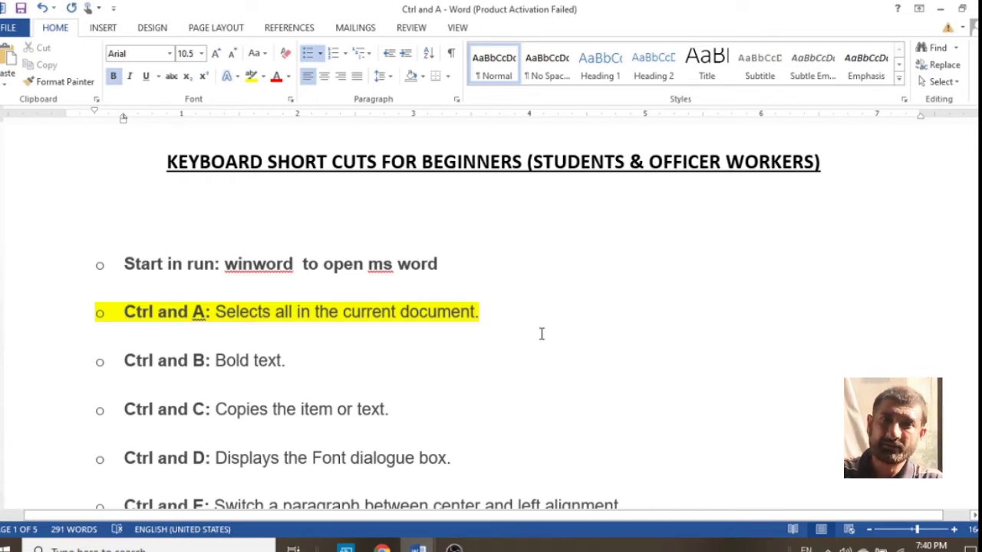
Step: Select the whole document with Ctrl+A, then deselect it
key("ctrl+a")
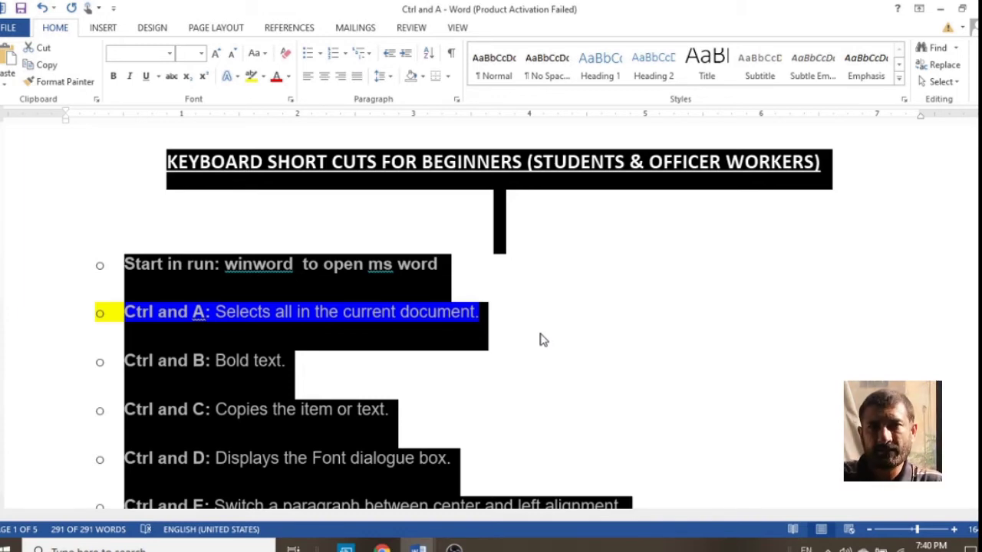
left_click(532, 314)
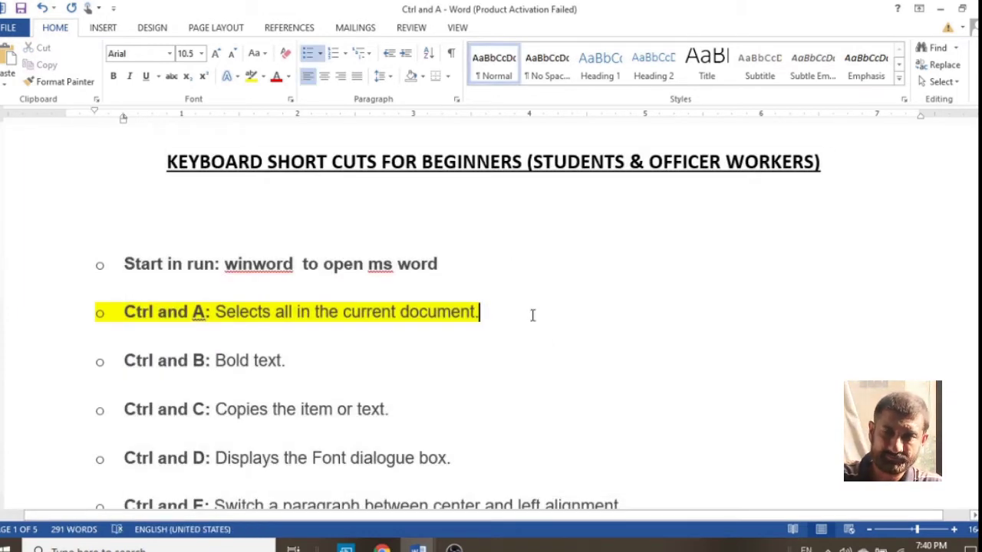
triple_click(531, 318)
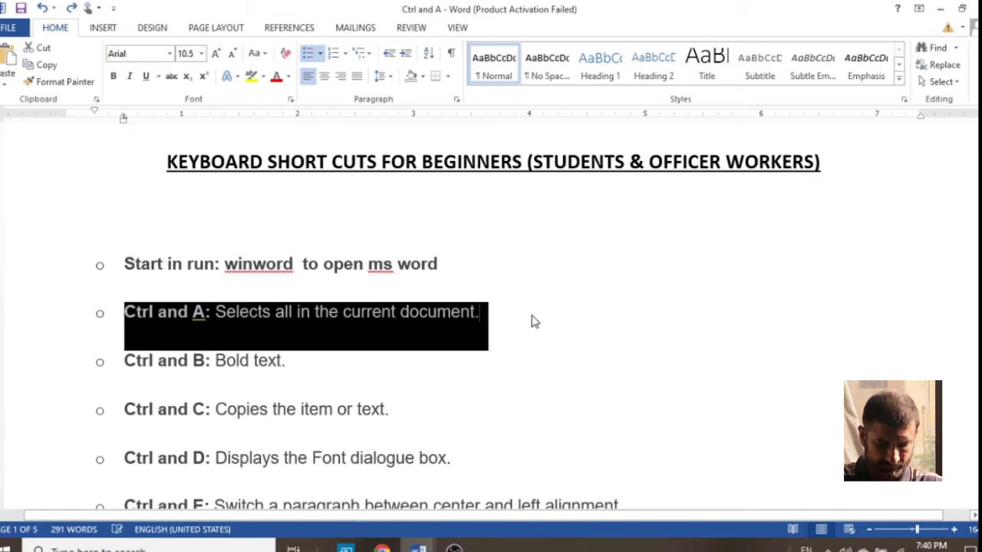
left_click(328, 365)
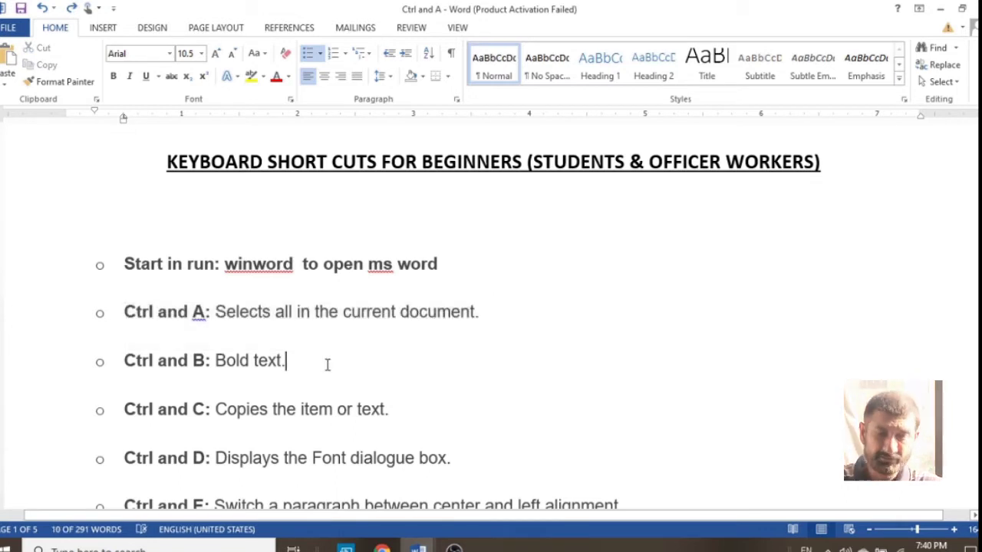
Step: Highlight the Ctrl and B bullet line in yellow
triple_click(328, 365)
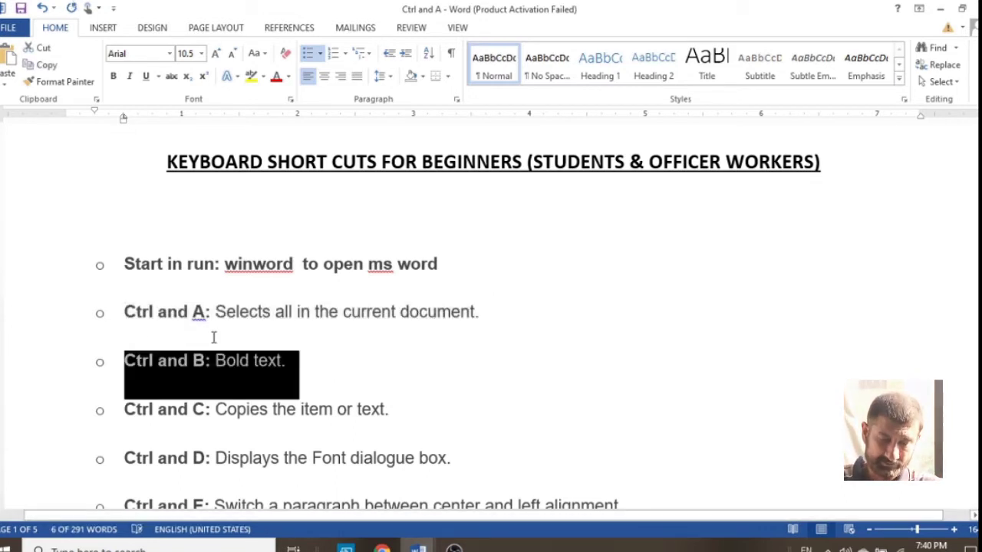
left_click(250, 77)
key("Left")
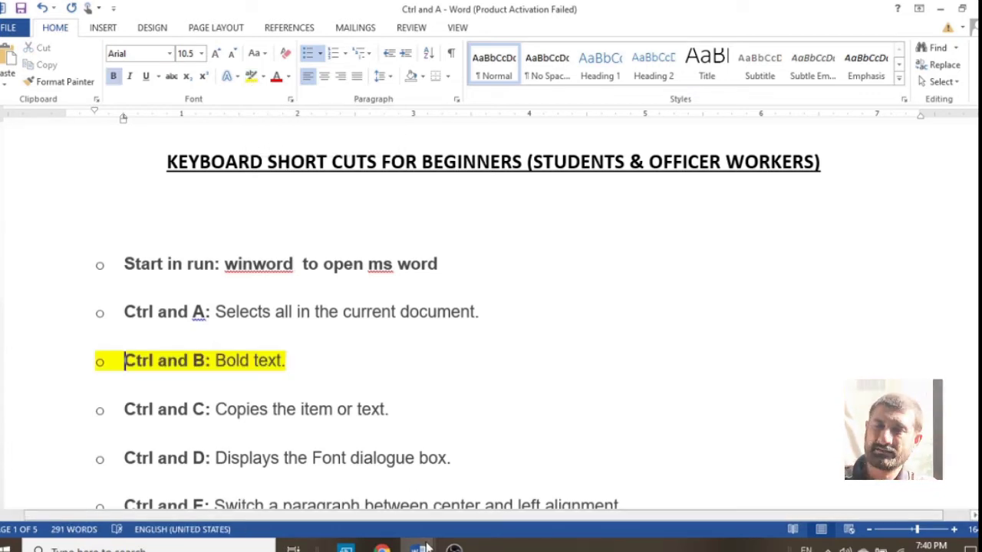
Step: In Document2, select the opening paragraphs and toggle bold on and off with Ctrl+B
mouse_move(418, 547)
left_click(483, 489)
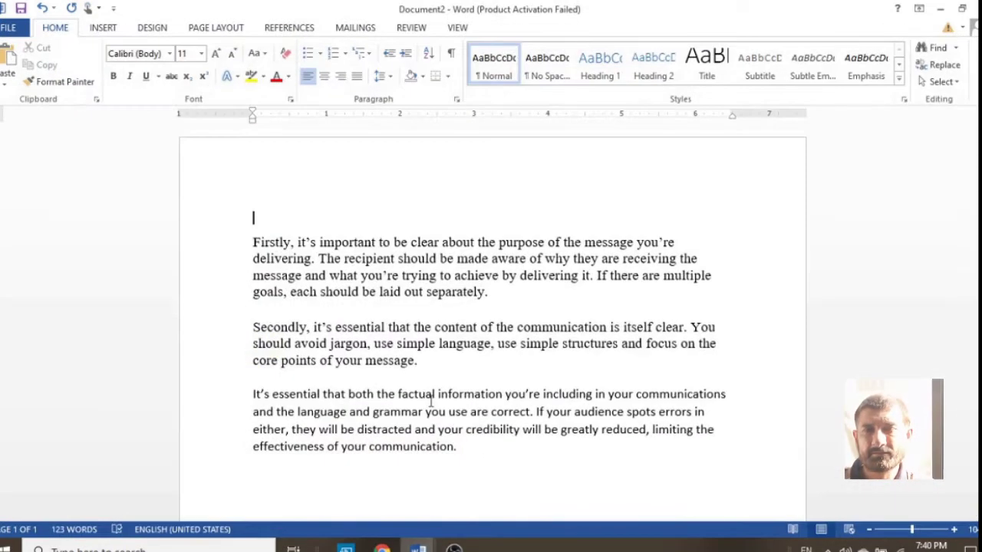
key("shift+Down")
key("shift+Down")
key("shift+Down")
key("shift+Down")
key("shift+Down")
key("shift+Down")
key("shift+Down")
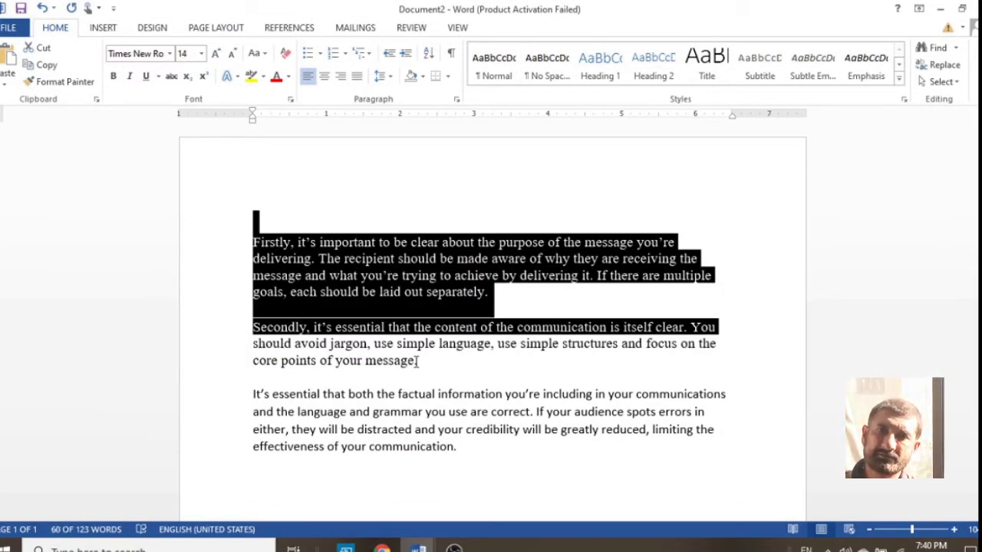
key("ctrl+b")
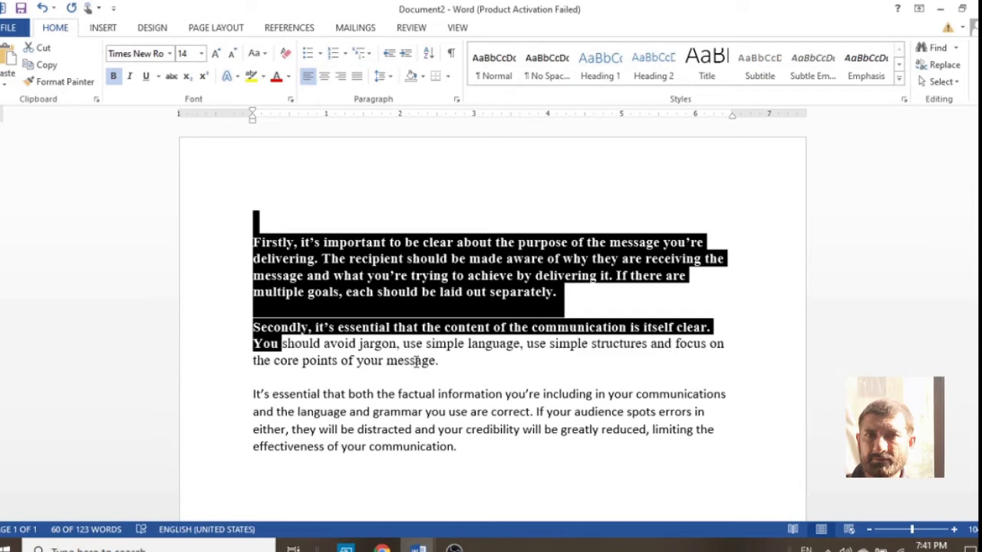
key("ctrl+b")
key("ctrl+b")
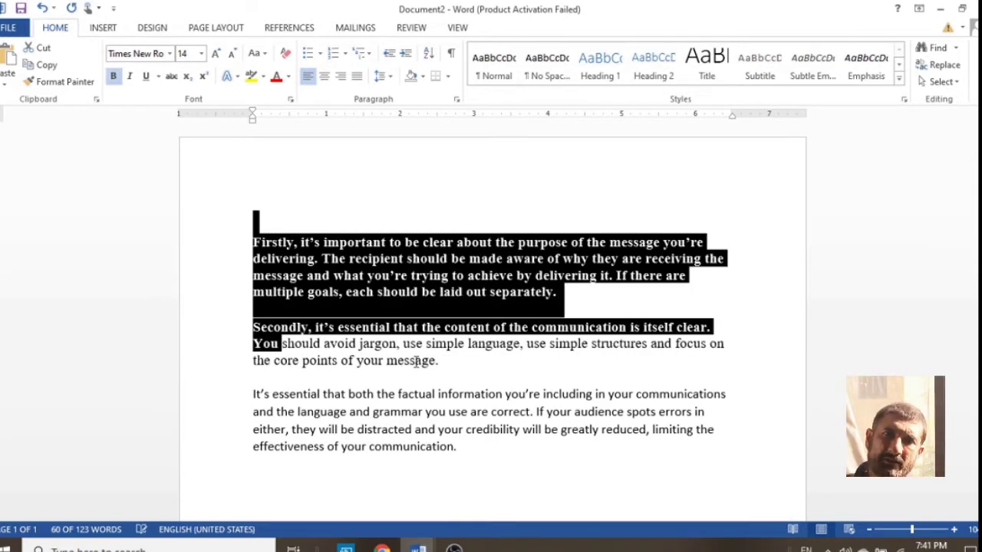
key("ctrl+b")
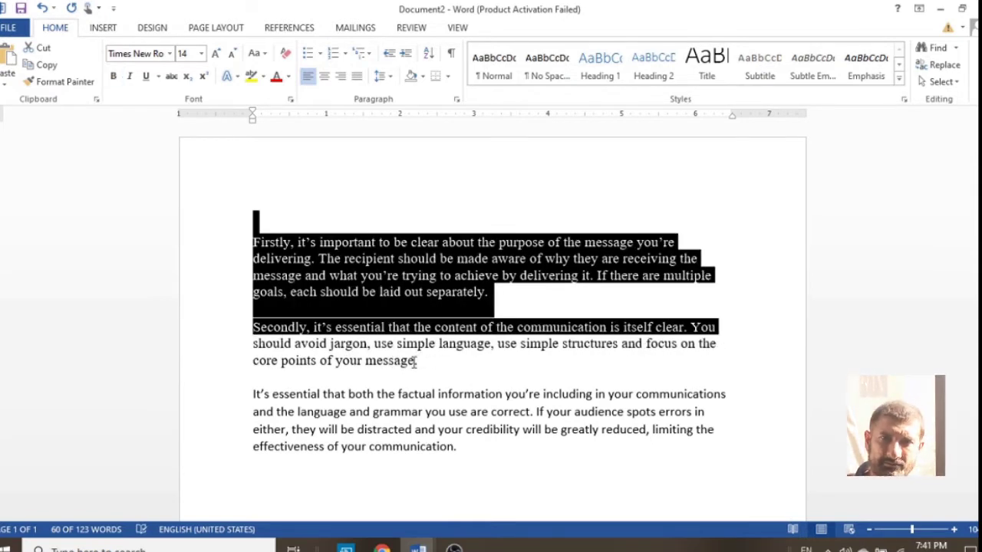
Step: Return to the shortcuts document with the caret at the end of the Ctrl and C line
left_click(418, 548)
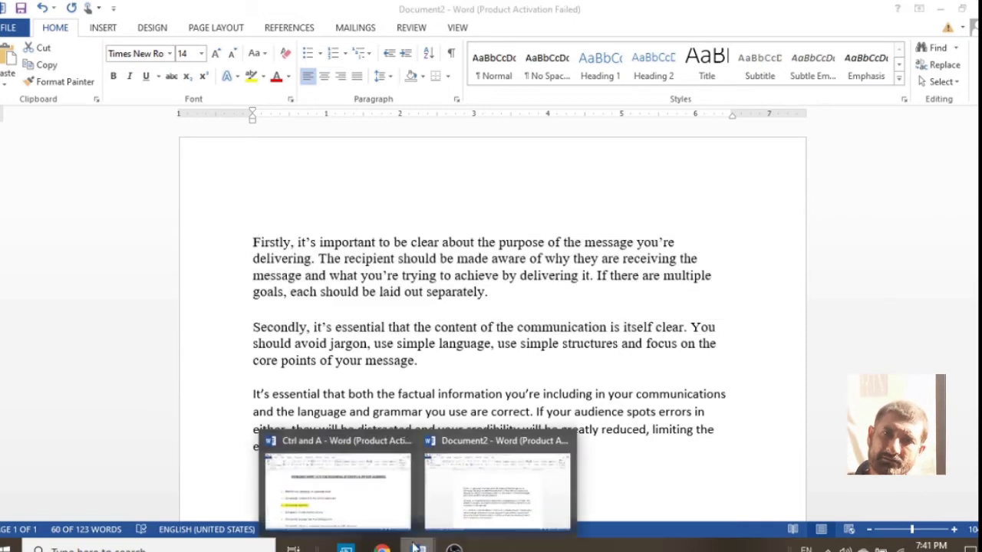
left_click(362, 508)
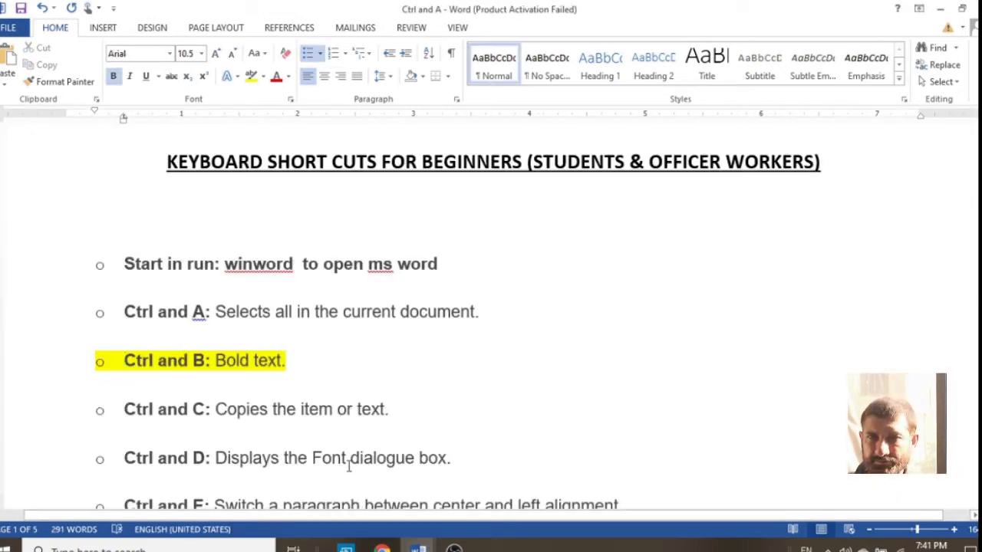
left_click(386, 410)
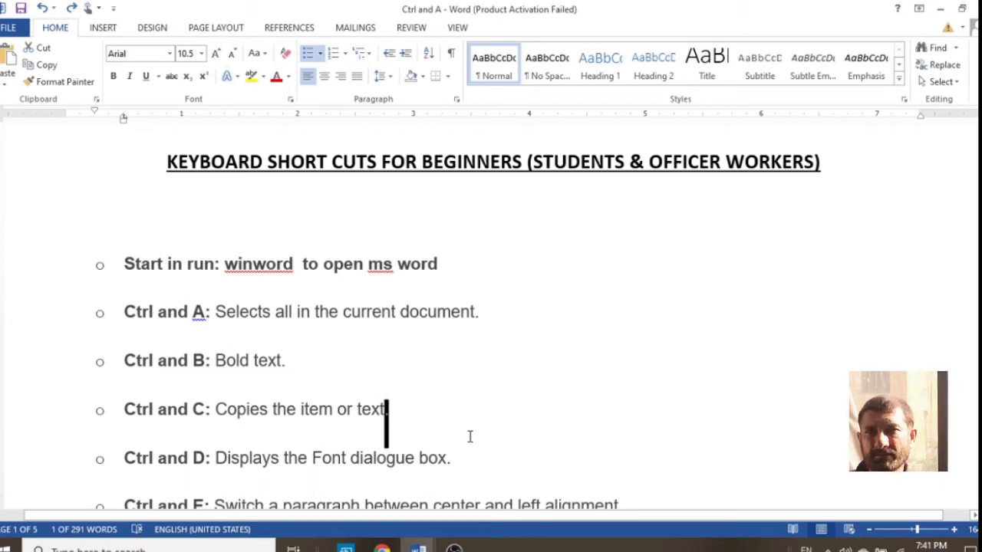
Step: Highlight the Ctrl and C bullet line in yellow
key("shift+Home")
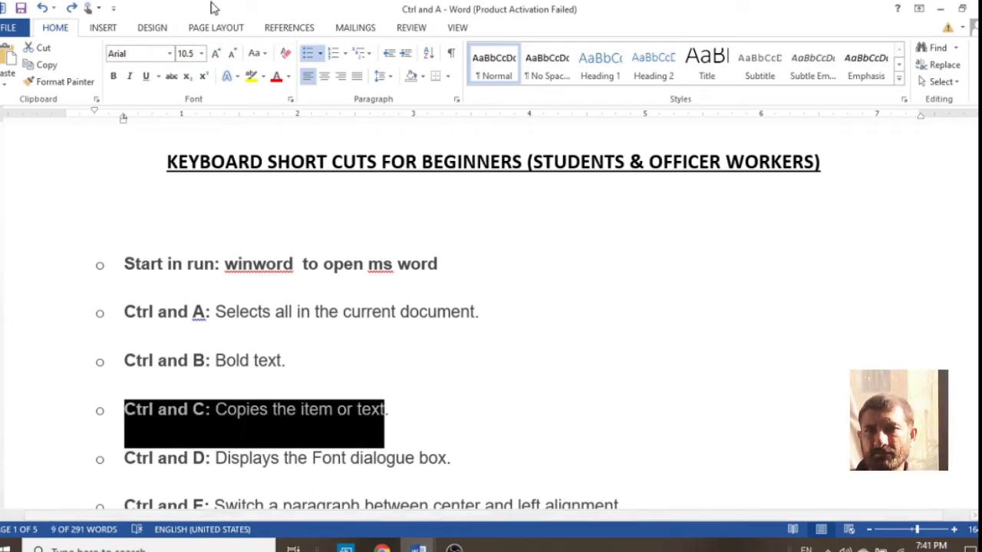
left_click(251, 76)
key("Left")
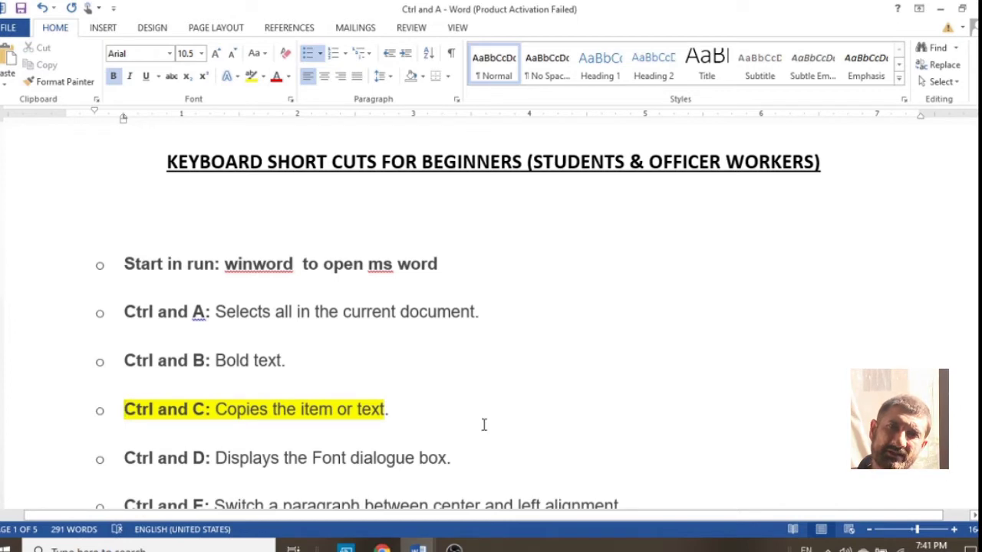
Step: Switch to Document2 and narrow the selection to its first paragraph
mouse_move(419, 546)
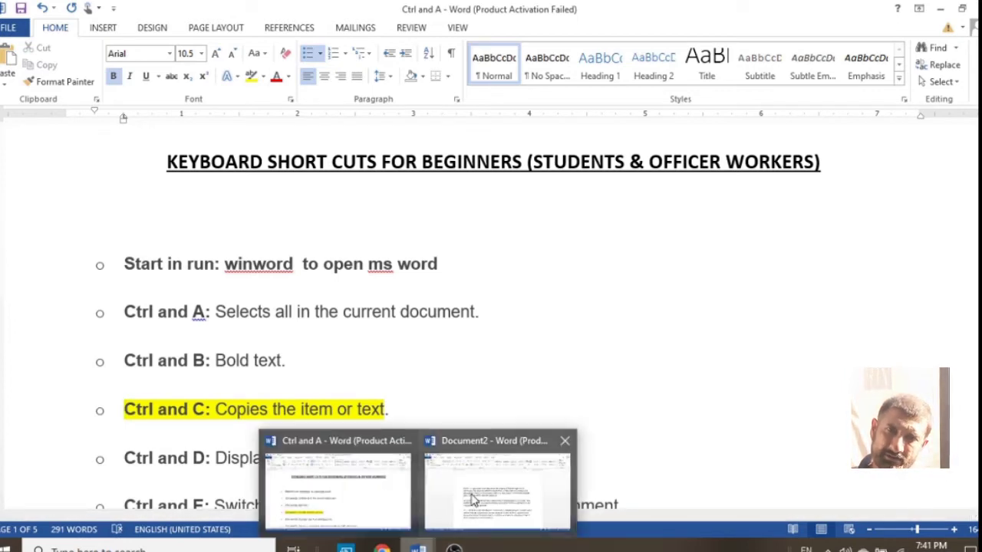
left_click(472, 501)
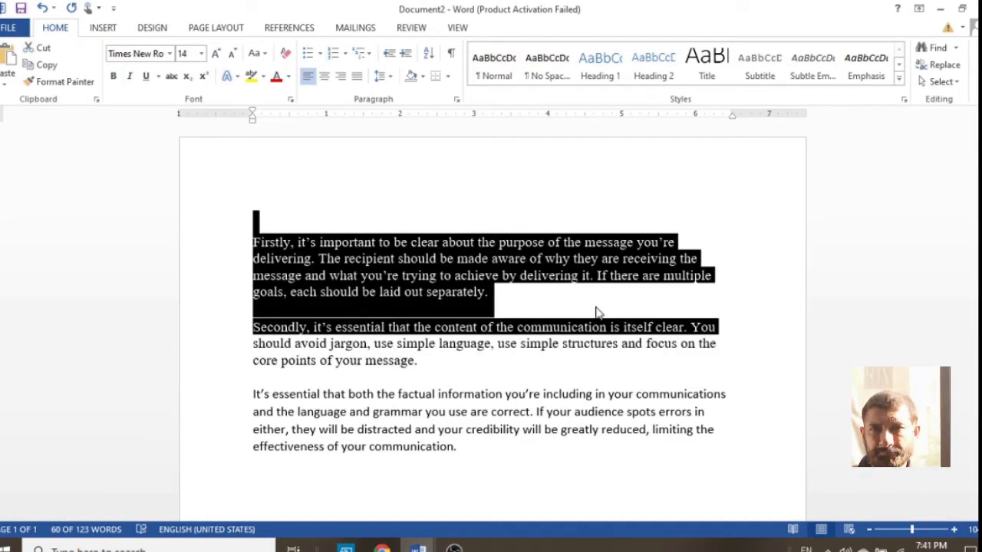
key("shift+Up")
key("shift+Up")
key("shift+Down")
key("shift+Left")
key("ctrl+c")
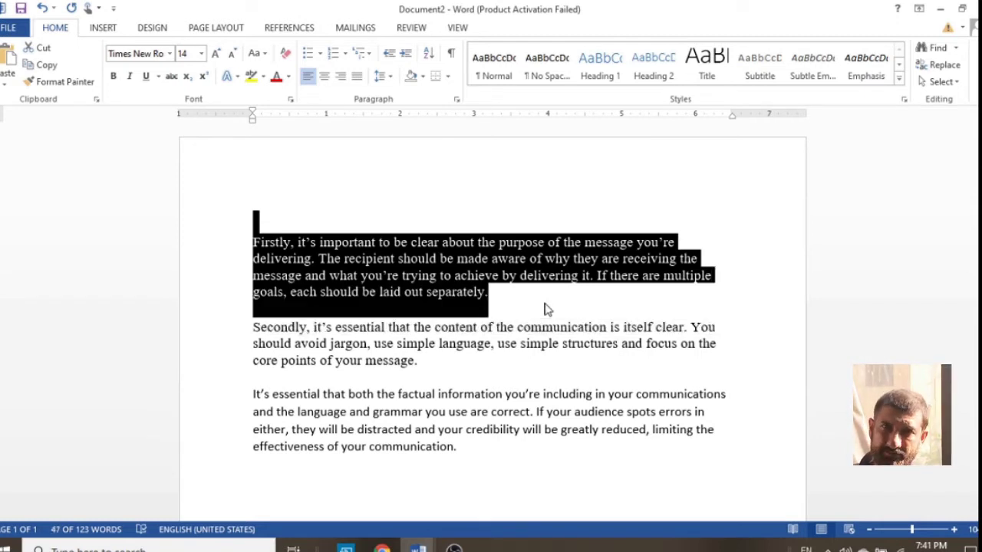
Step: Paste two copies of the first paragraph into a new line after it, then undo them
left_click(545, 304)
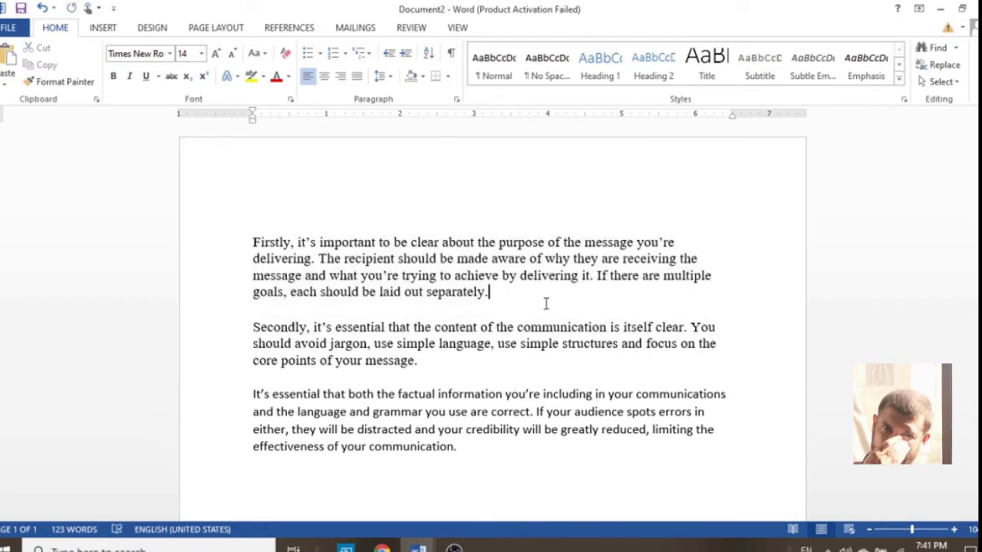
key("Return")
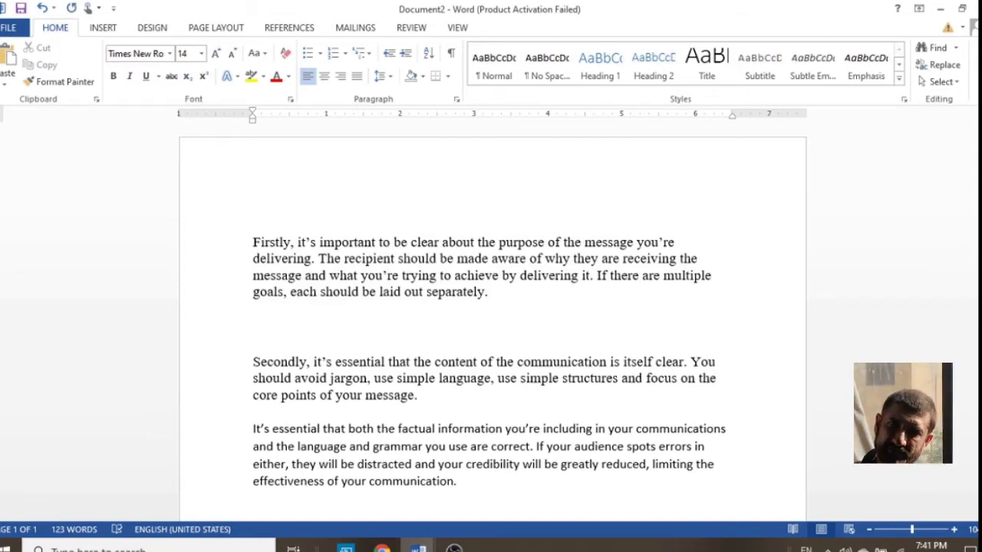
key("ctrl+v")
key("ctrl+v")
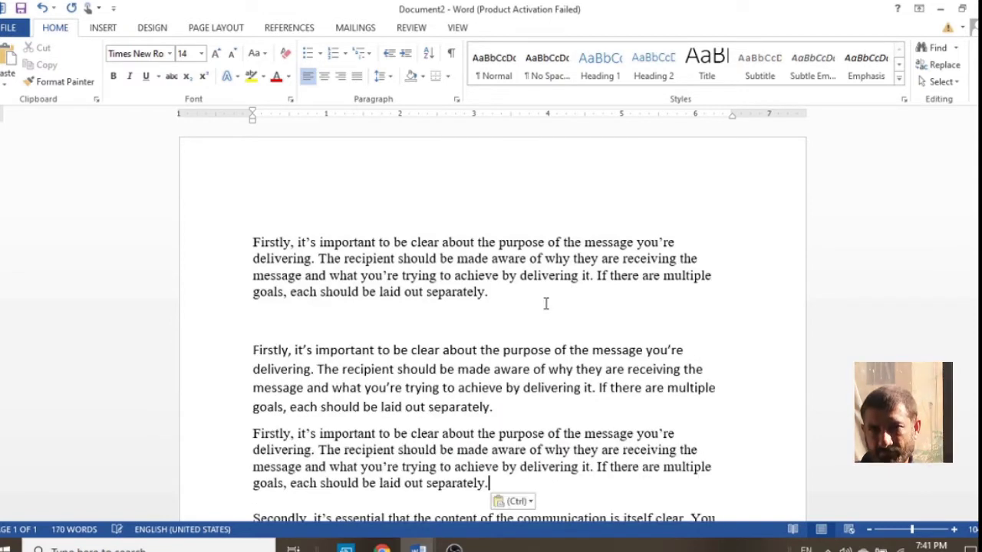
key("ctrl+v")
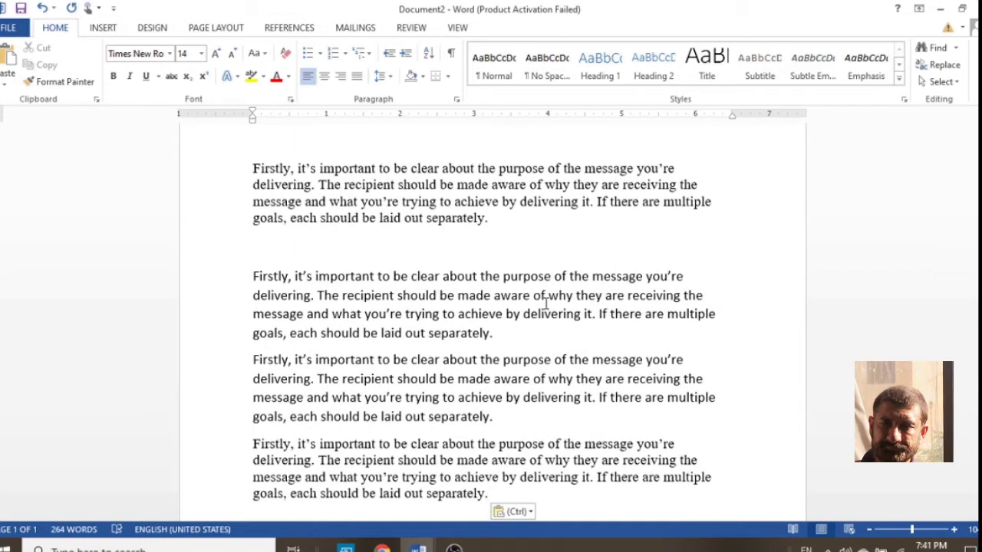
key("ctrl+z")
key("ctrl+z")
key("ctrl+z")
key("ctrl+z")
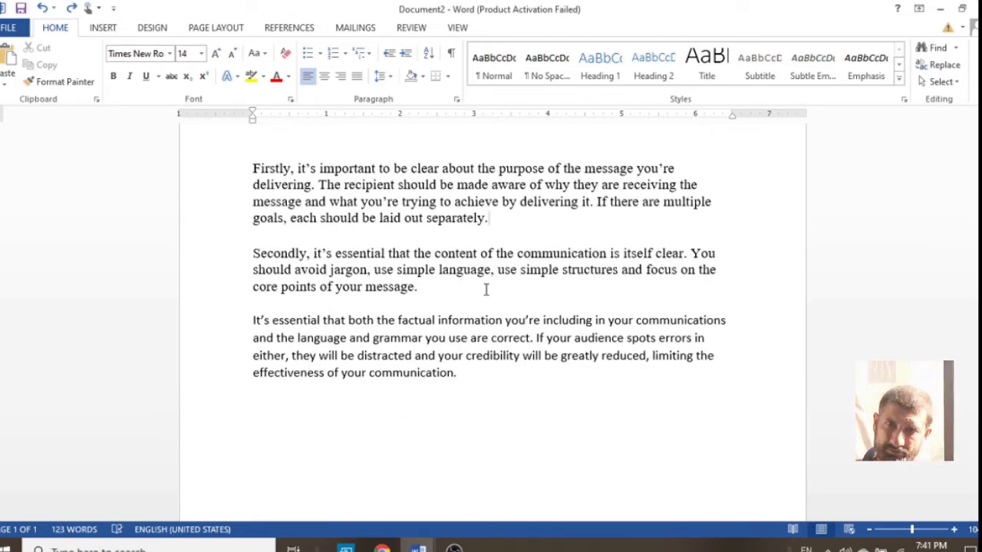
Step: Return to the shortcuts list and select the Ctrl and C line
mouse_move(417, 549)
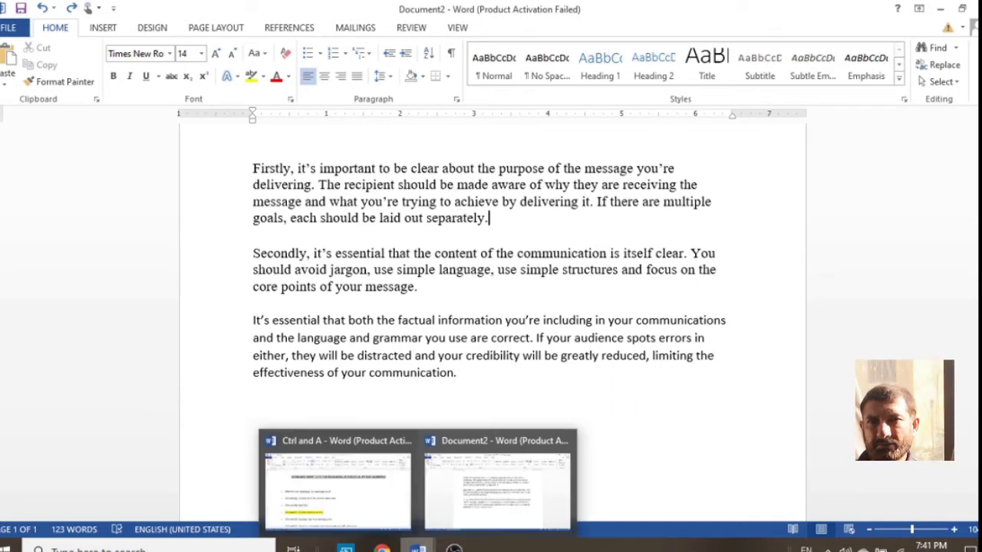
left_click(341, 491)
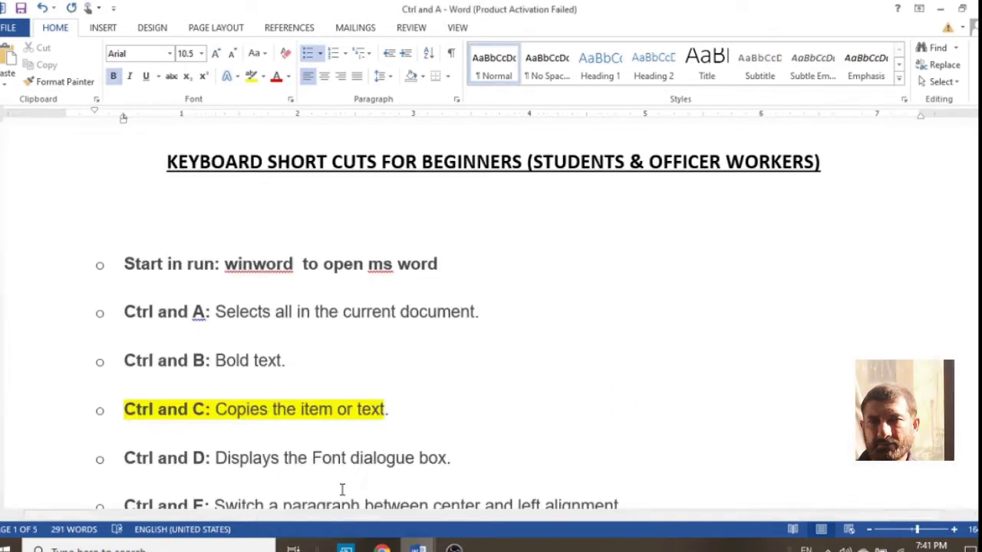
triple_click(355, 445)
Step: Highlight the Ctrl and D line yellow and open the Font dialog with Ctrl+D
left_click(453, 459)
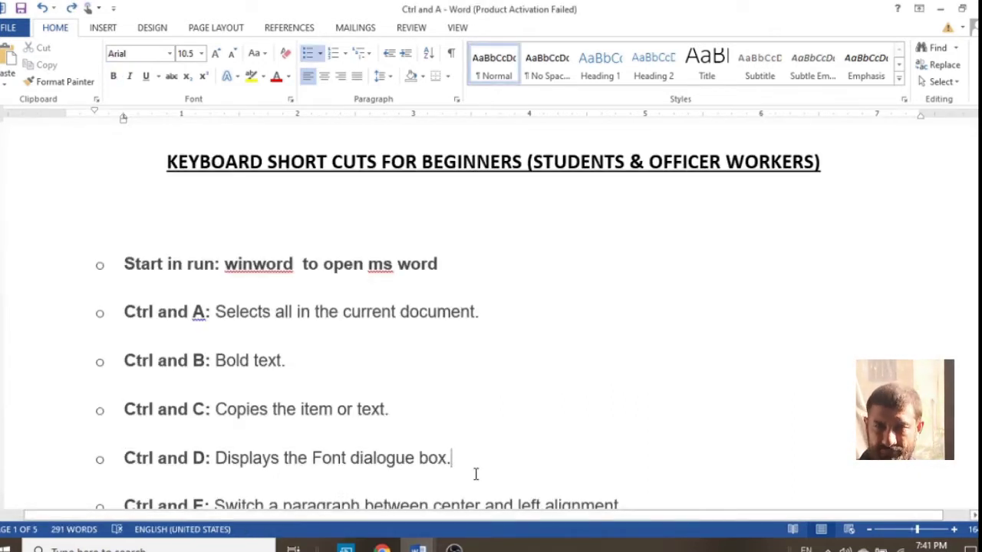
triple_click(475, 474)
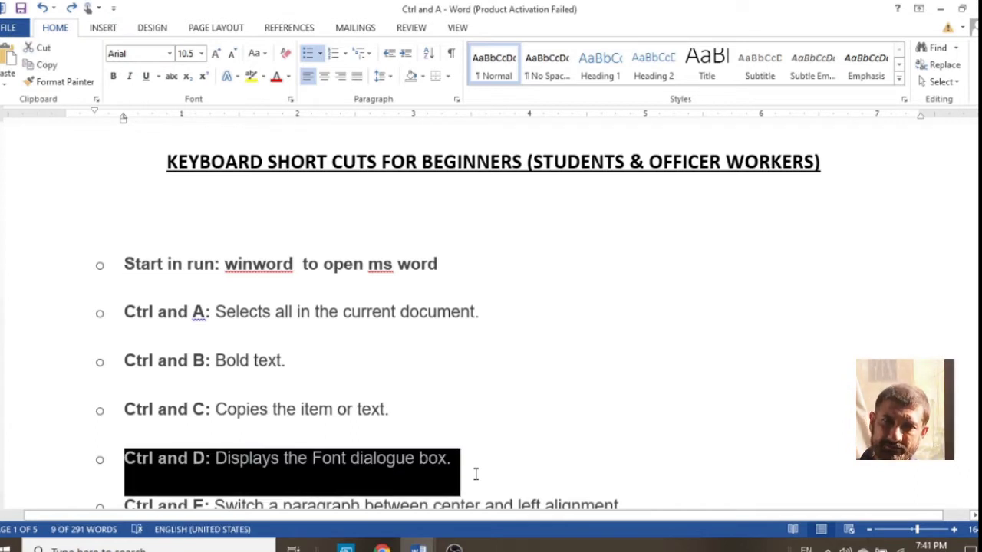
left_click(252, 79)
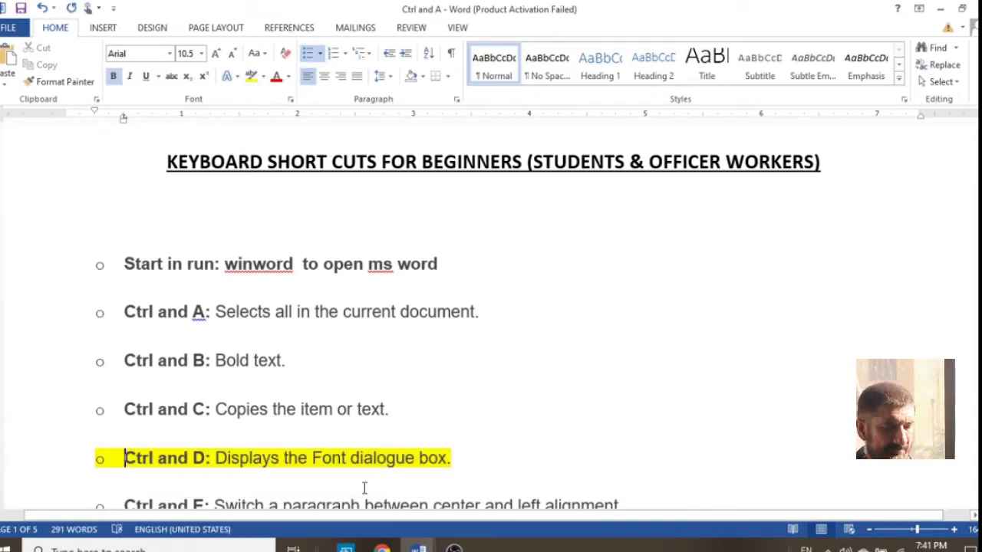
mouse_move(419, 549)
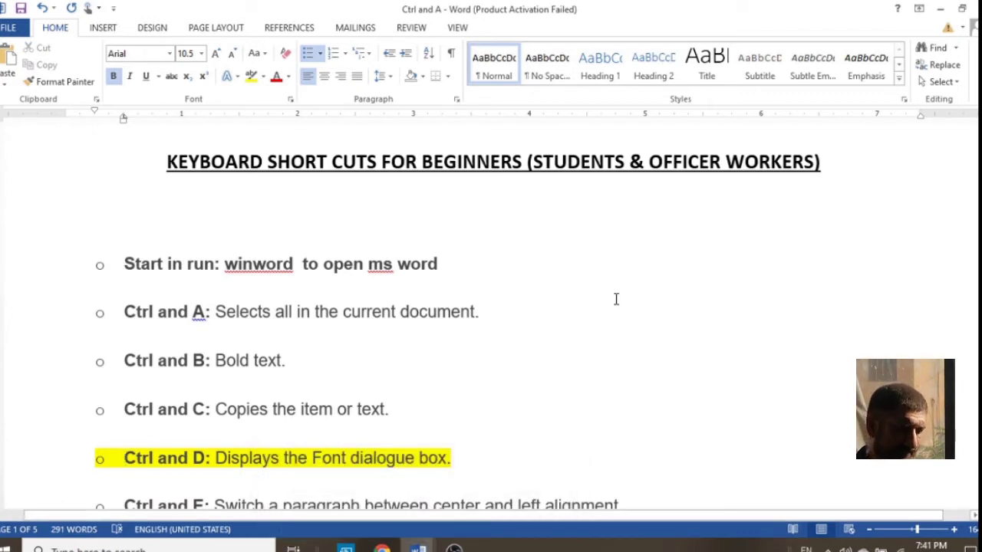
key("ctrl+d")
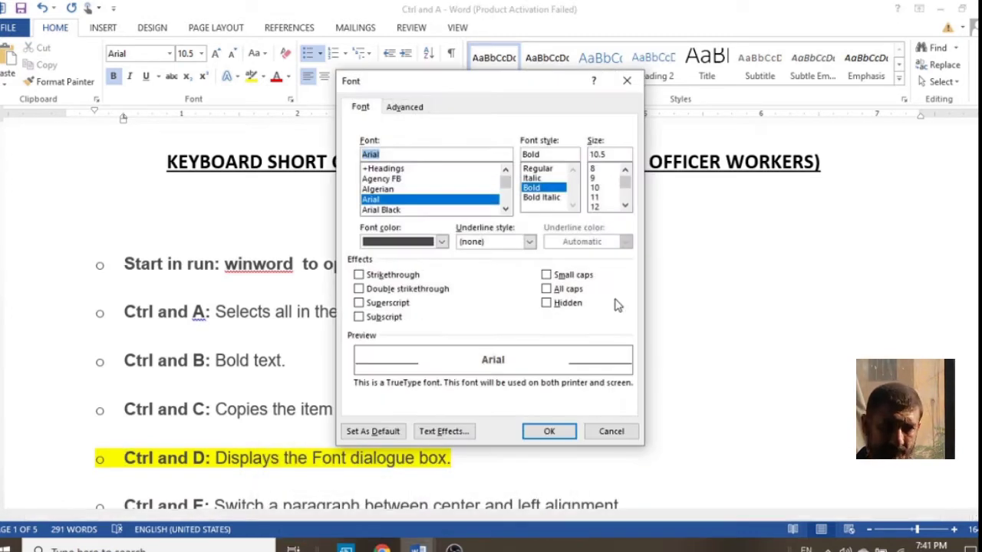
left_click(389, 190)
left_click(389, 199)
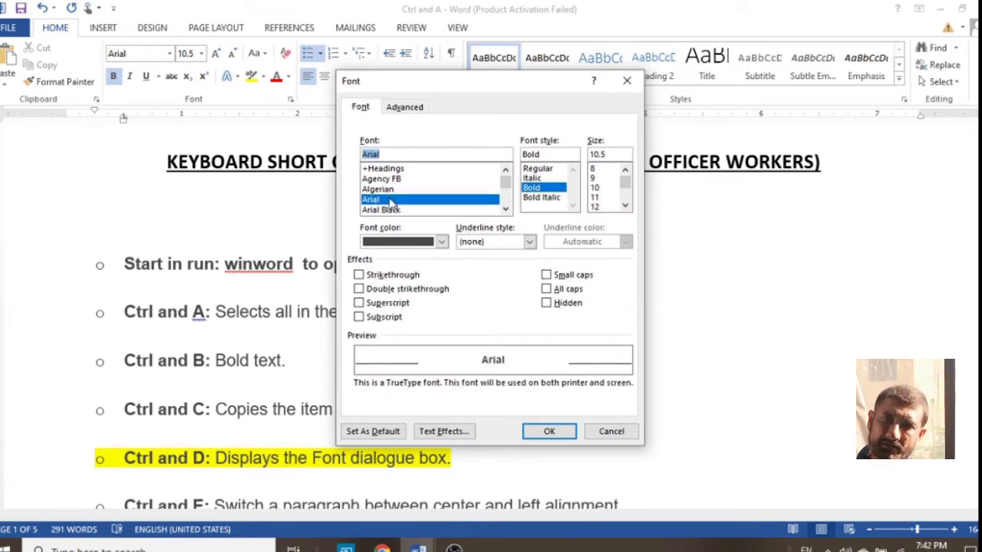
left_click(536, 178)
left_click(537, 188)
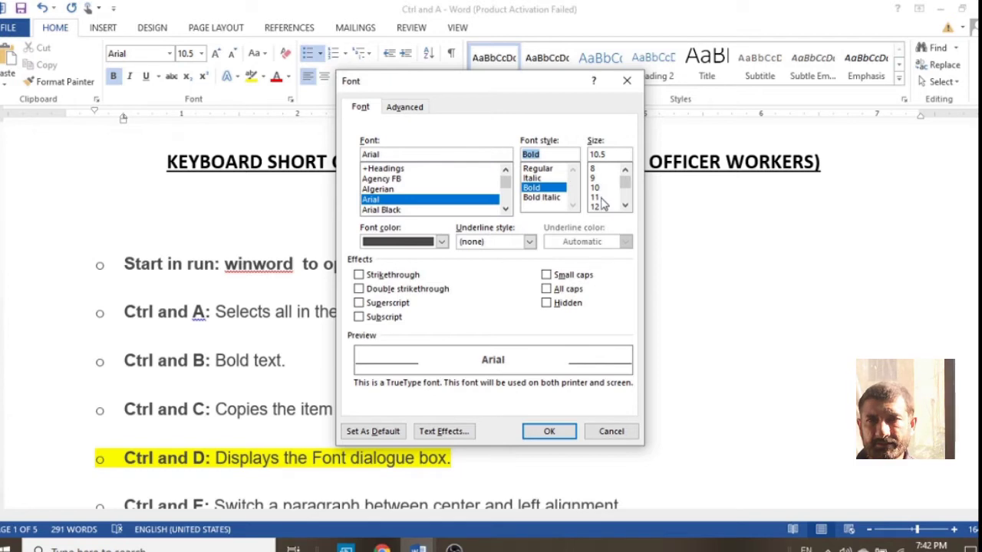
mouse_move(626, 184)
left_mouse_down()
mouse_move(629, 206)
mouse_move(626, 173)
mouse_move(625, 190)
left_mouse_up()
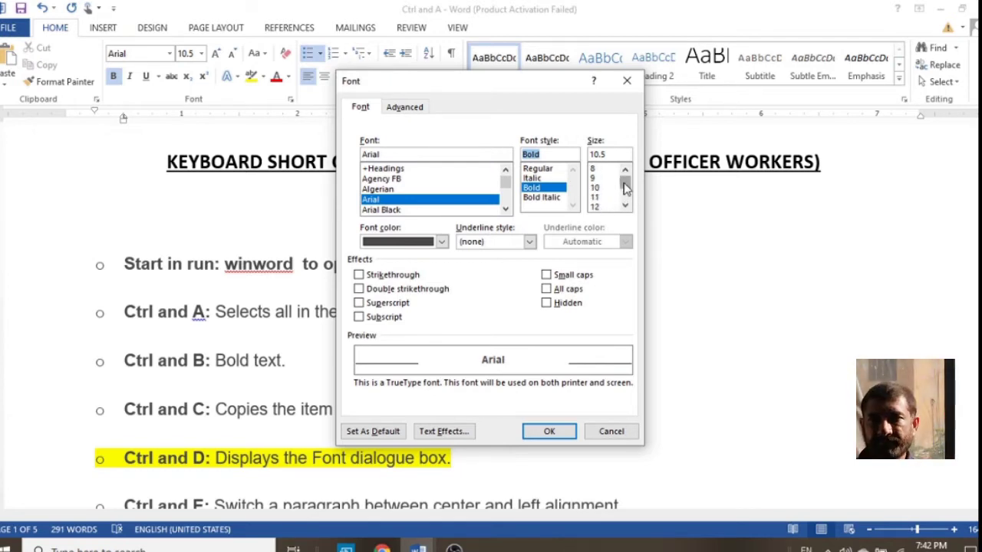
left_click(362, 276)
left_click(361, 278)
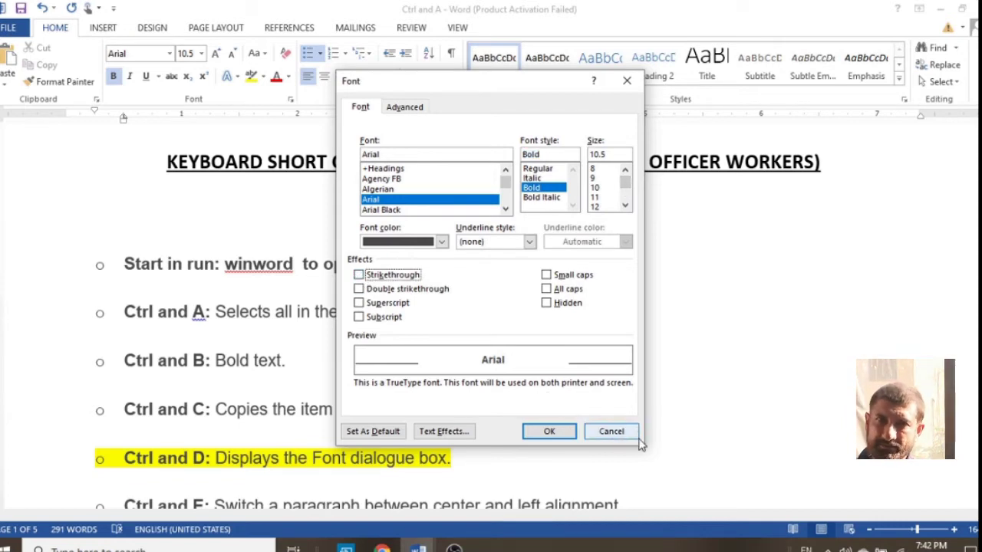
left_click(613, 434)
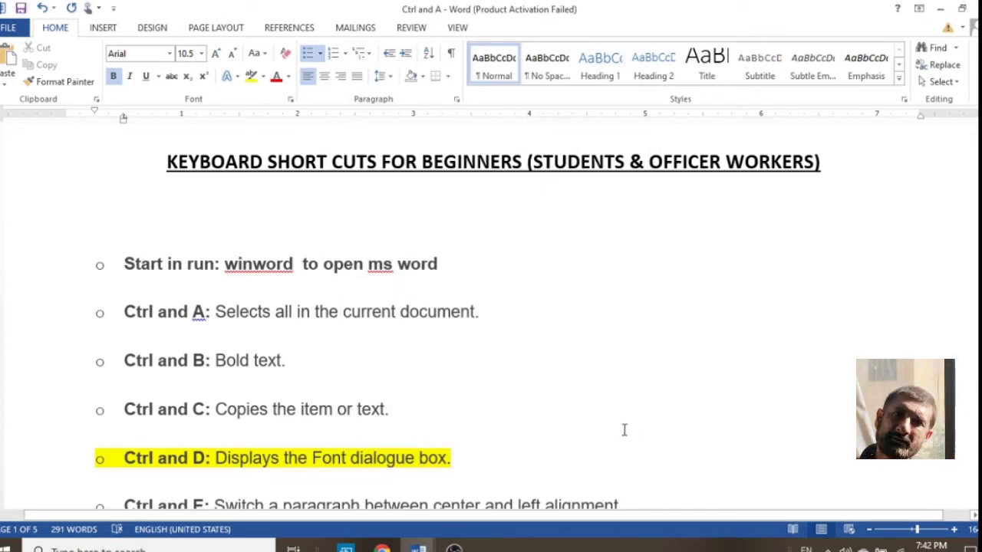
key("shift+Down")
Step: Highlight the Ctrl and E bullet line in yellow
scroll(625, 427, "down", 4)
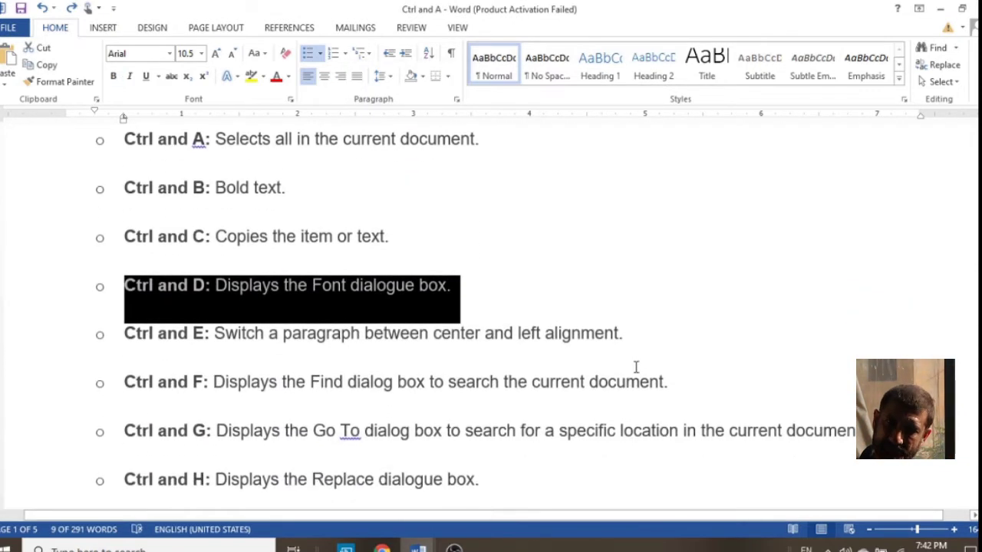
left_click(629, 340)
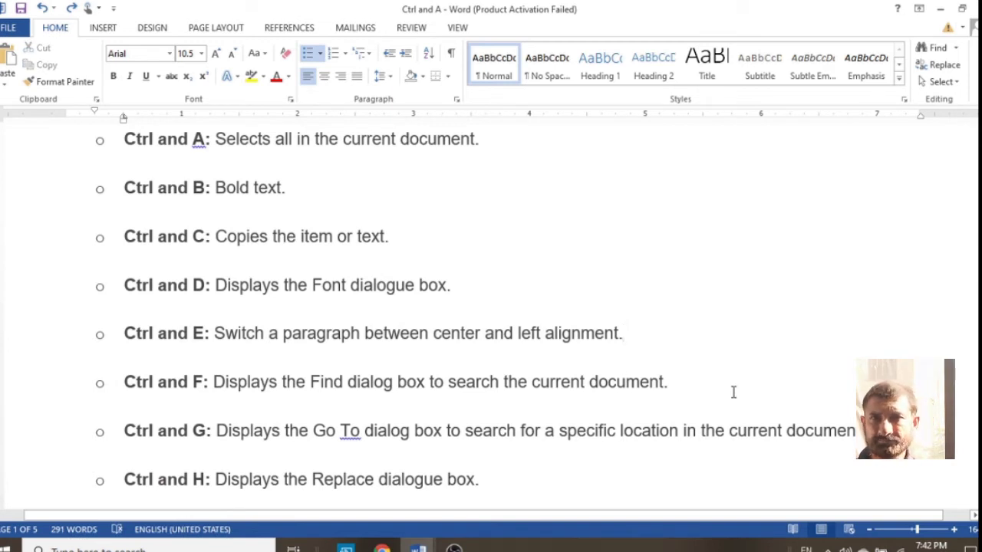
key("Home")
key("shift+Down")
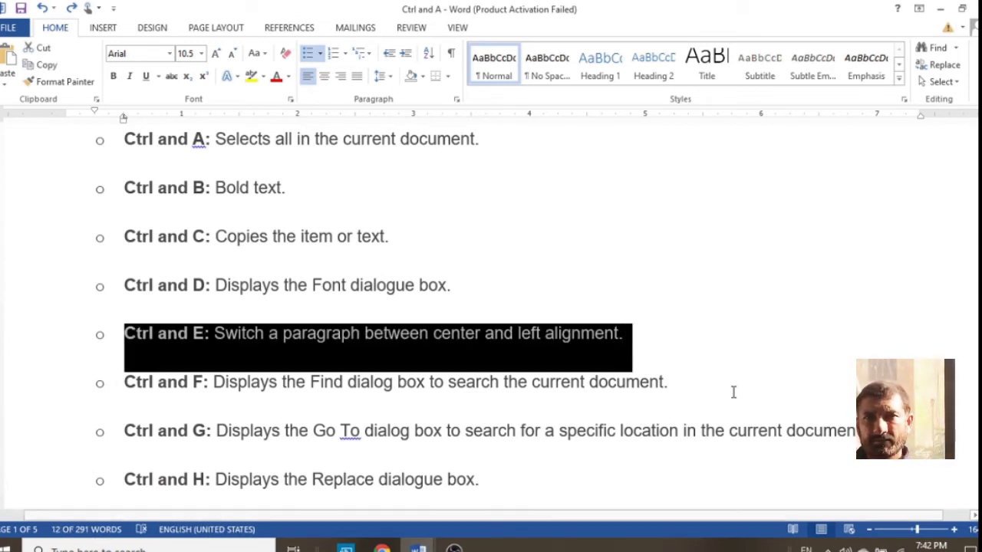
left_click(251, 76)
key("Left")
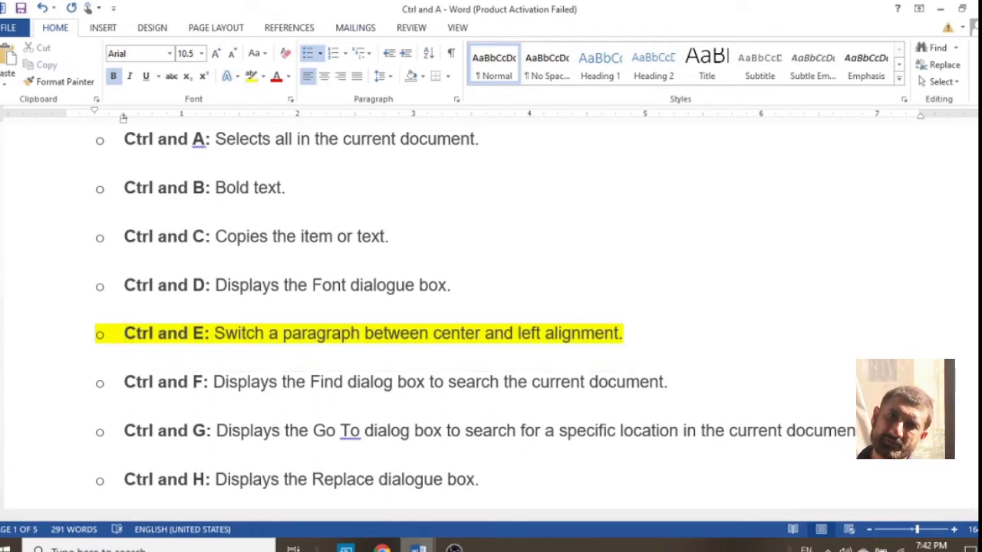
Step: In Document2, select the Secondly paragraph without its paragraph mark
left_click(418, 547)
left_click(476, 499)
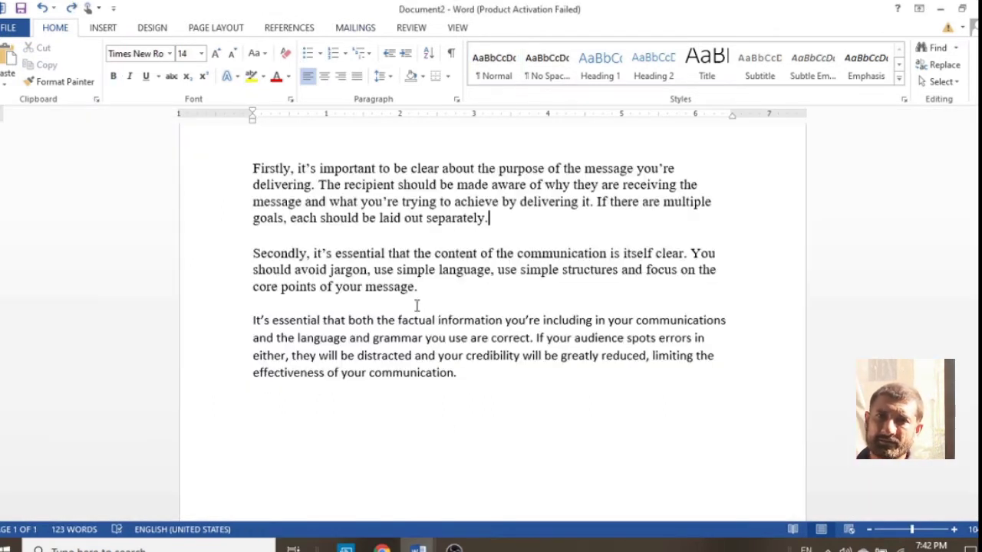
left_click_drag(253, 255, 262, 254)
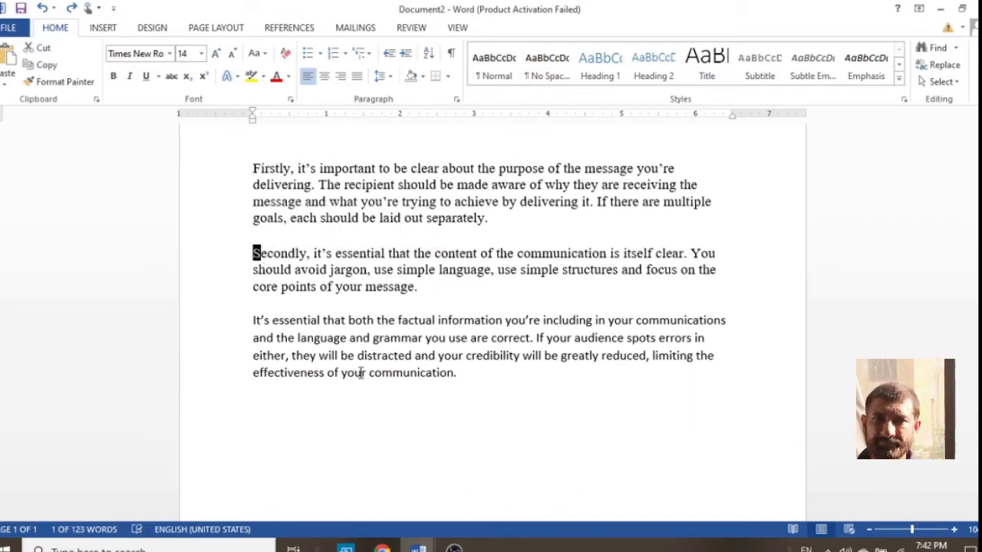
key("shift+Down")
key("shift+Down")
key("shift+Right")
key("shift+Right")
key("shift+Right")
key("shift+Right")
key("shift+Right")
key("shift+Right")
key("shift+Right")
key("shift+Right")
key("shift+Right")
key("shift+Right")
key("shift+Right")
key("shift+Right")
key("shift+Right")
key("shift+Right")
key("shift+Right")
key("shift+Right")
key("shift+Right")
key("shift+Right")
key("shift+Right")
key("shift+Right")
key("shift+Right")
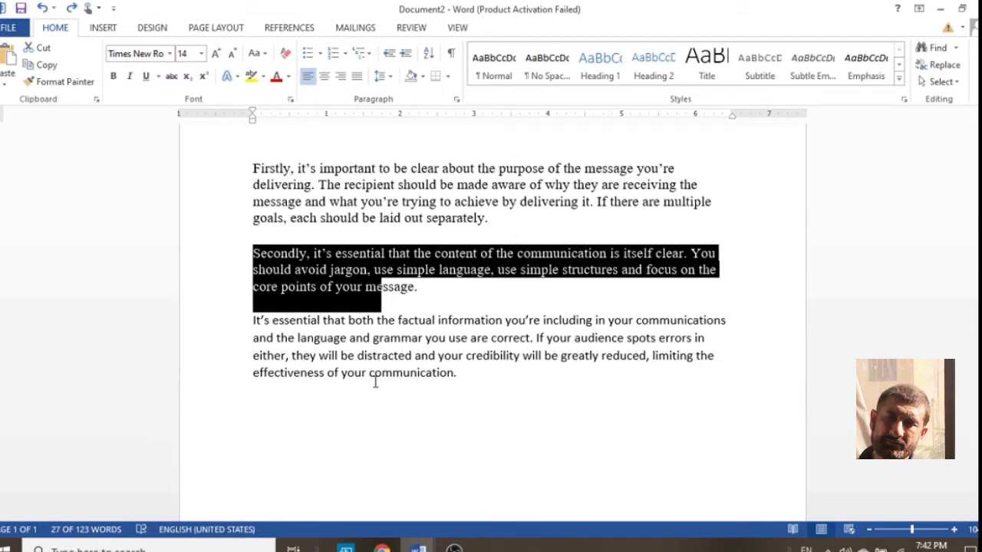
key("shift+Left")
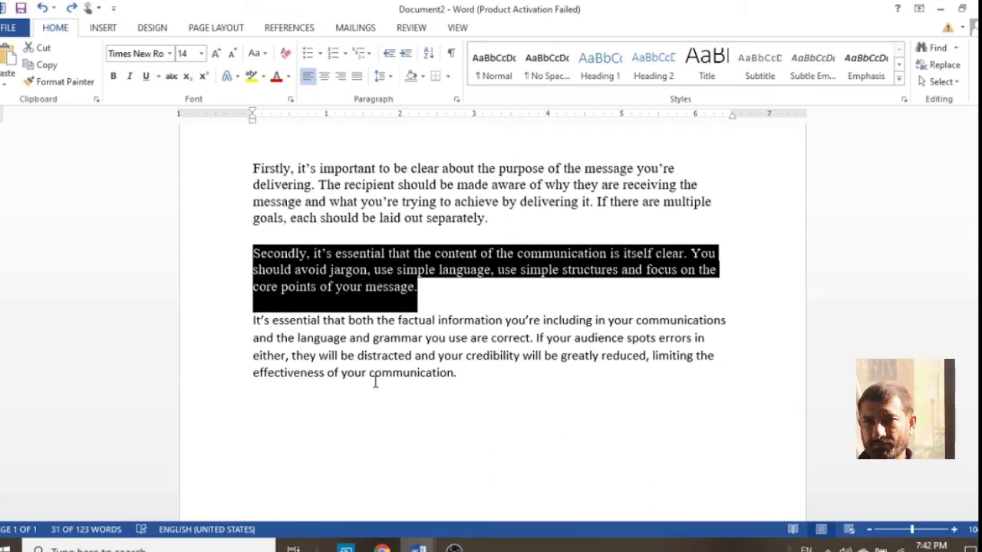
Step: Toggle the Secondly paragraph between centred (Ctrl+E) and left (Ctrl+L), ending left-aligned
key("ctrl+e")
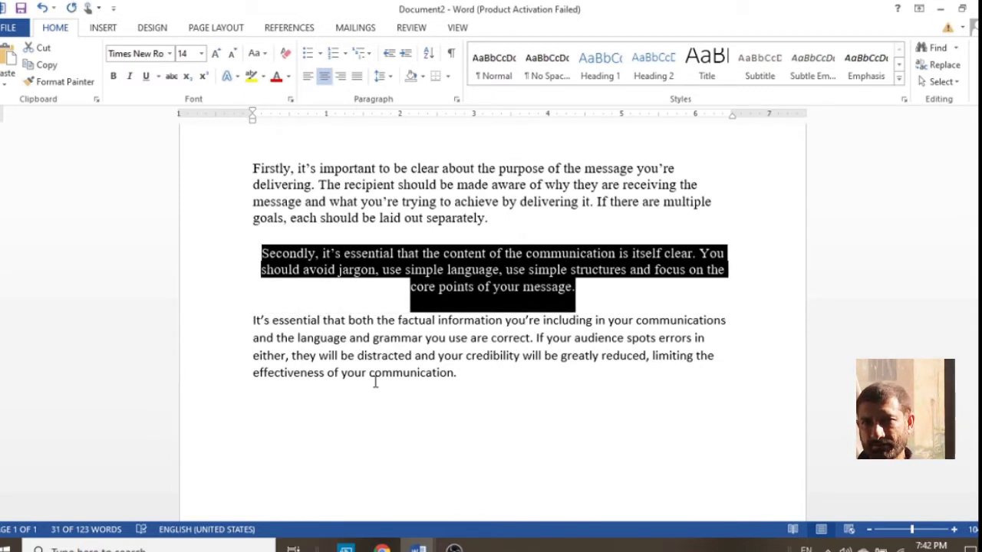
key("ctrl+l")
key("ctrl+e")
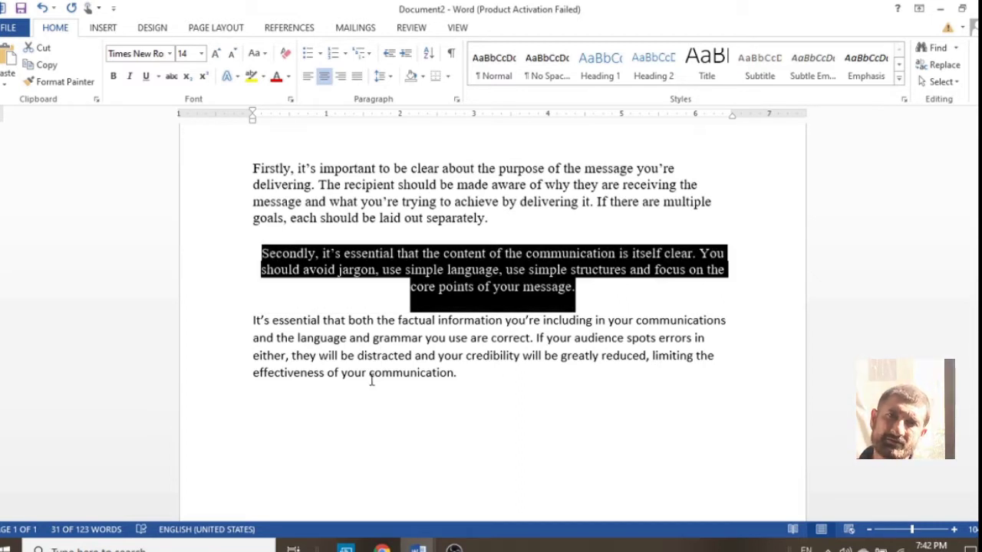
key("ctrl+l")
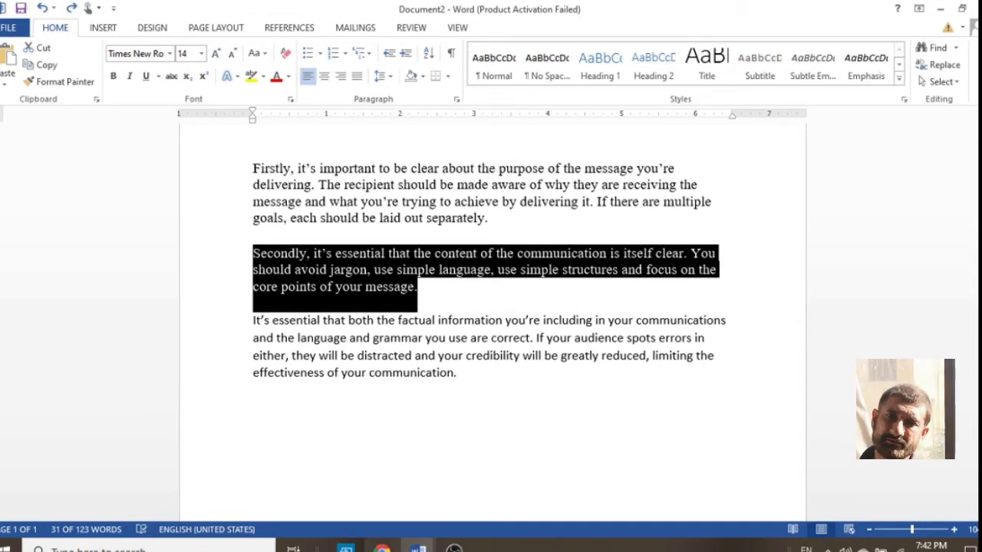
left_click(418, 546)
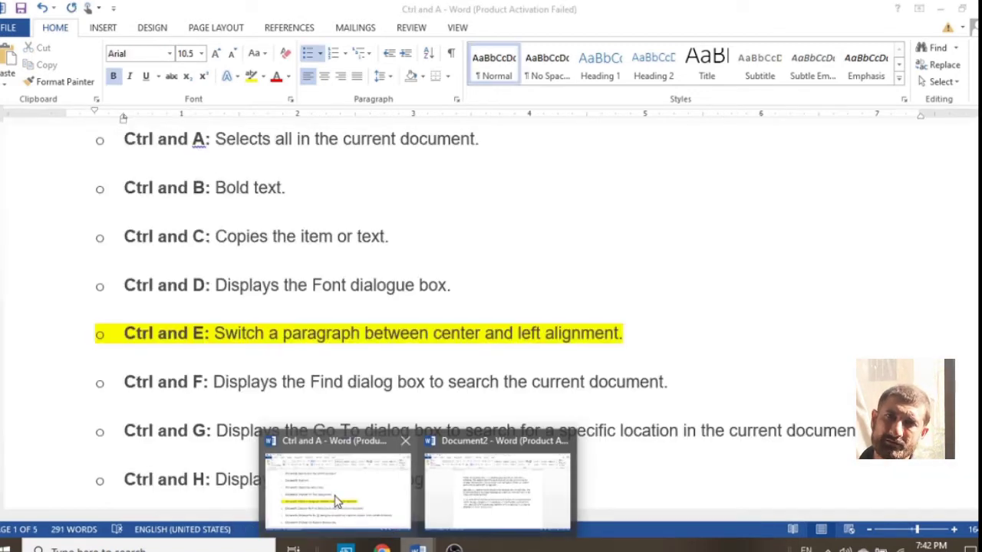
Step: Back in the shortcuts list, highlight the Ctrl and F line in yellow
left_click(386, 499)
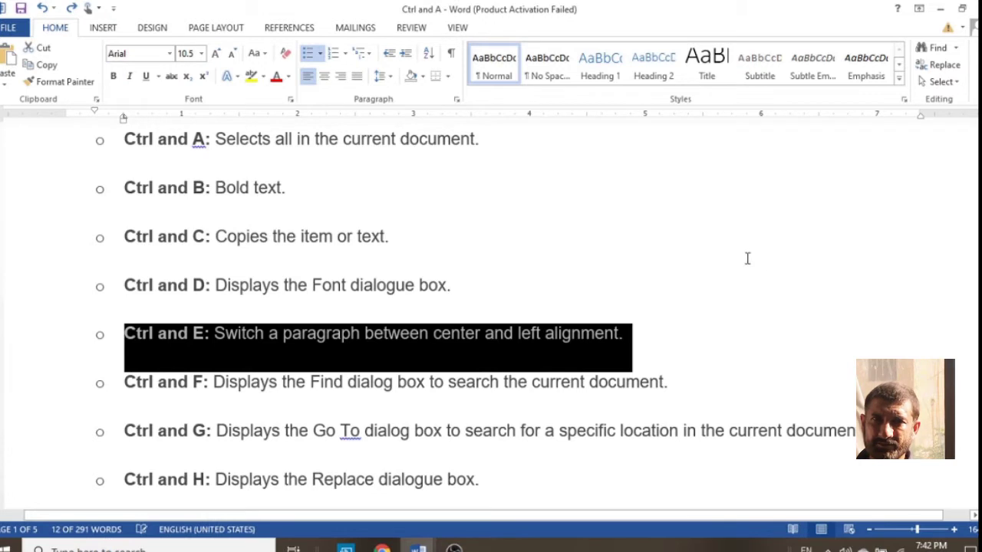
left_click(680, 385)
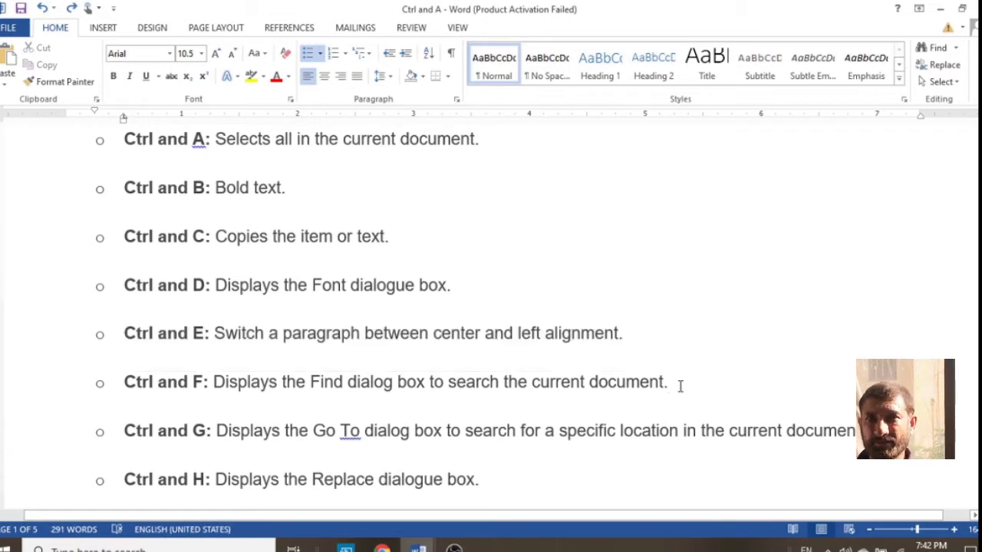
triple_click(680, 385)
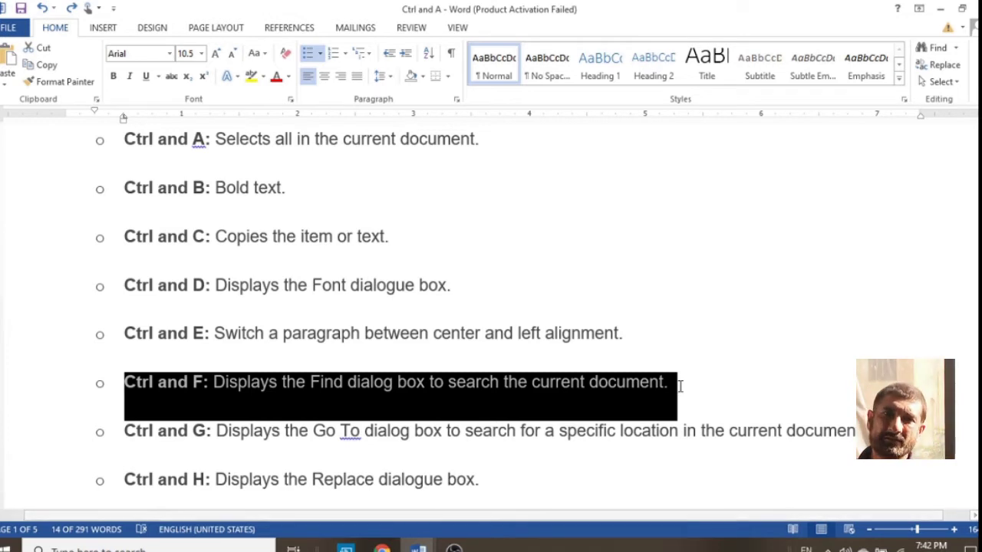
left_click(252, 76)
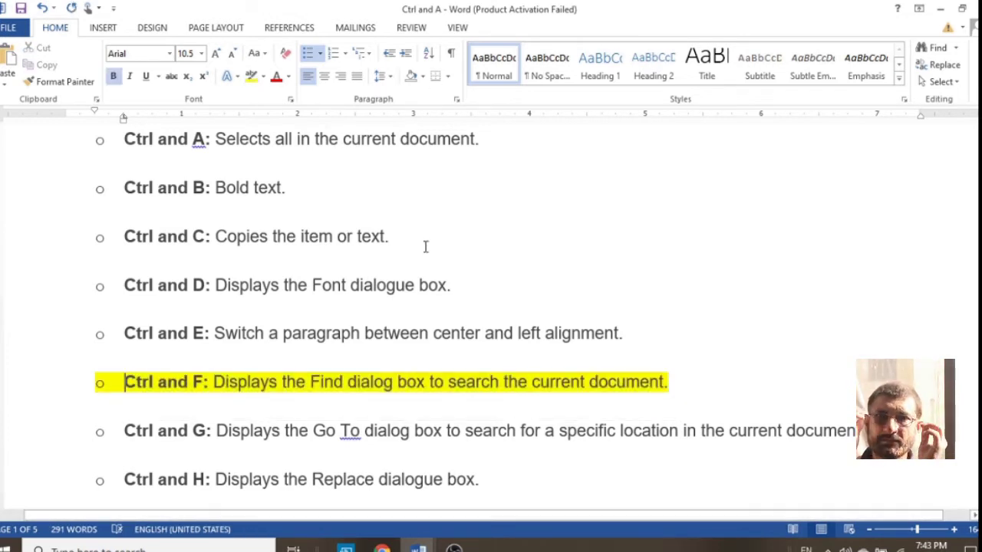
Step: Search the document for 'display' with Ctrl+F, then close the Navigation pane
key("ctrl+f")
type("page bre")
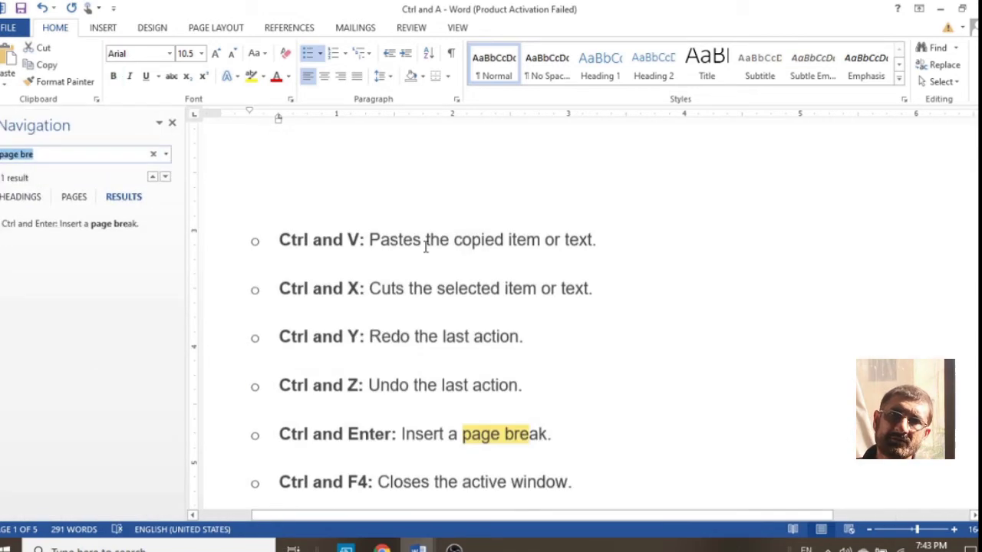
type("di")
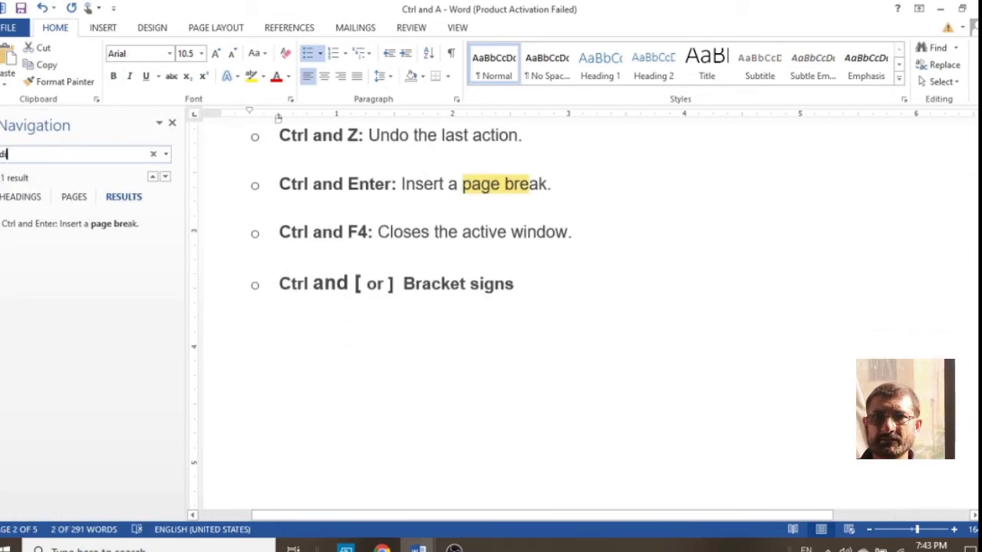
type("splay")
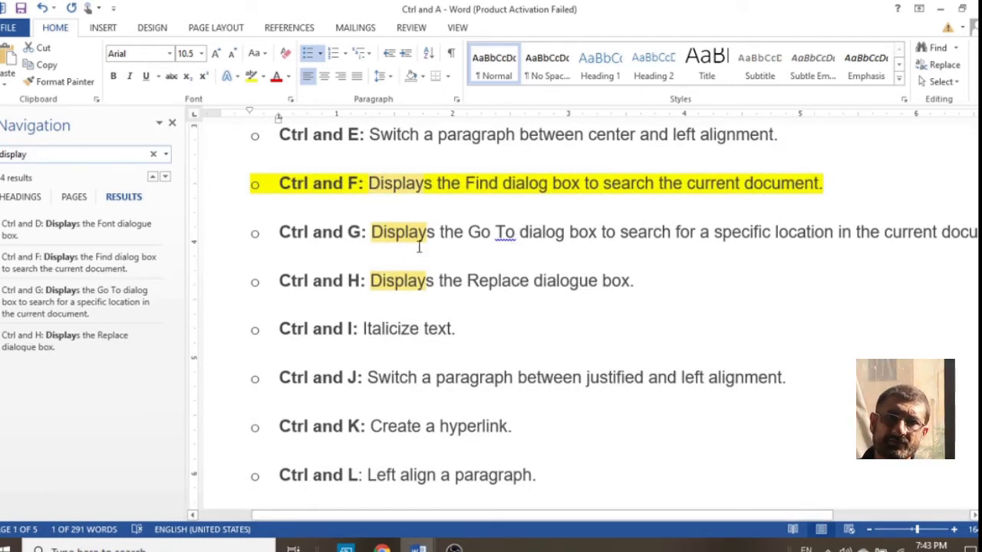
left_click(171, 128)
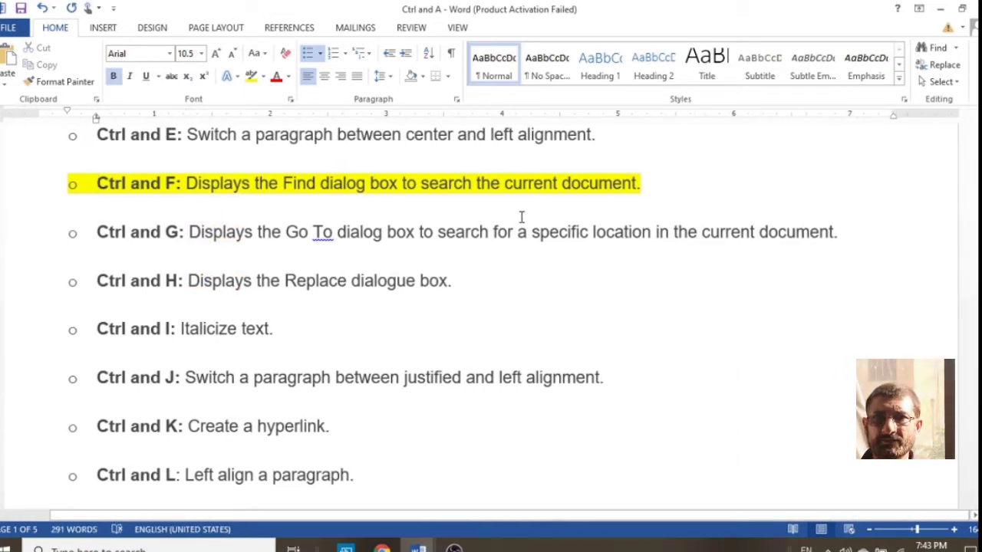
Step: Highlight the Ctrl and G bullet line in yellow
triple_click(521, 218)
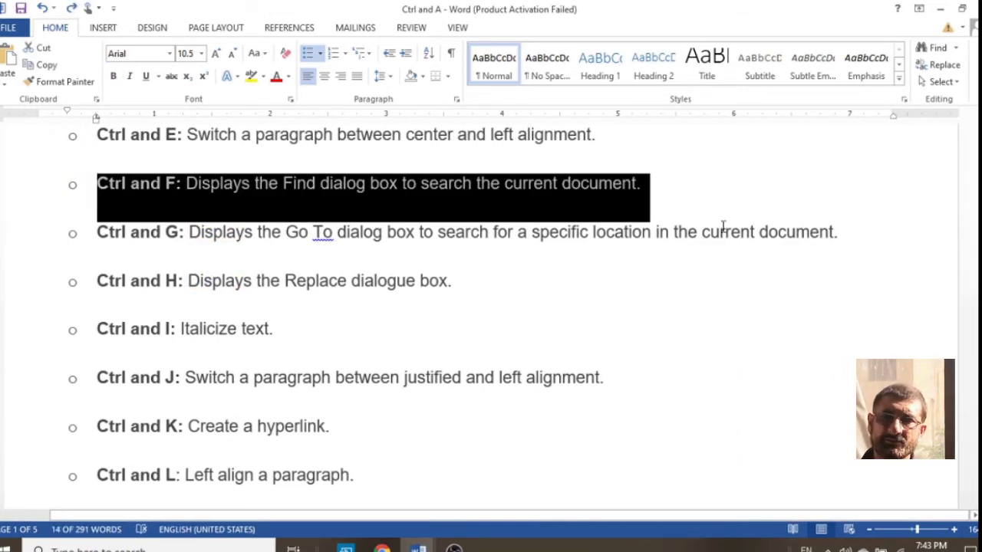
left_click(839, 234)
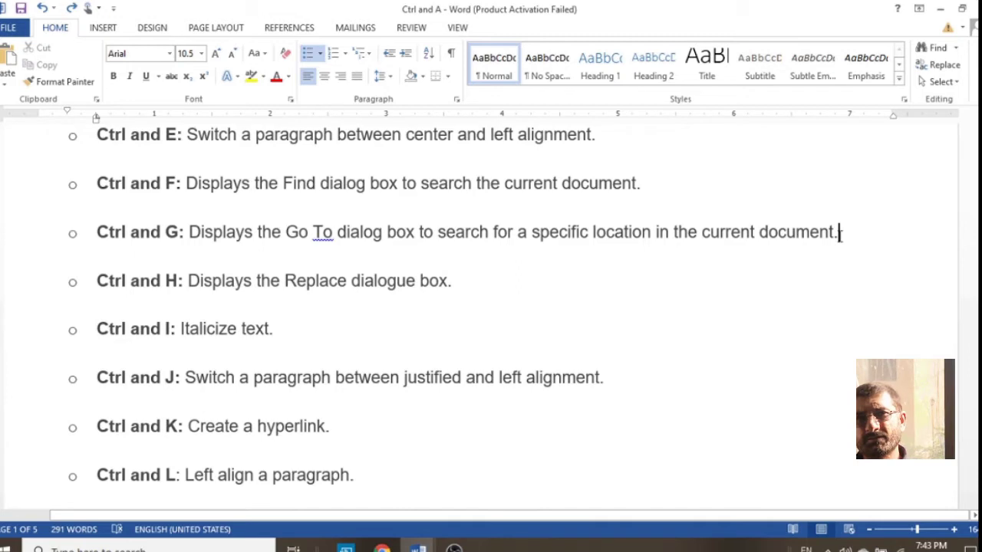
triple_click(840, 236)
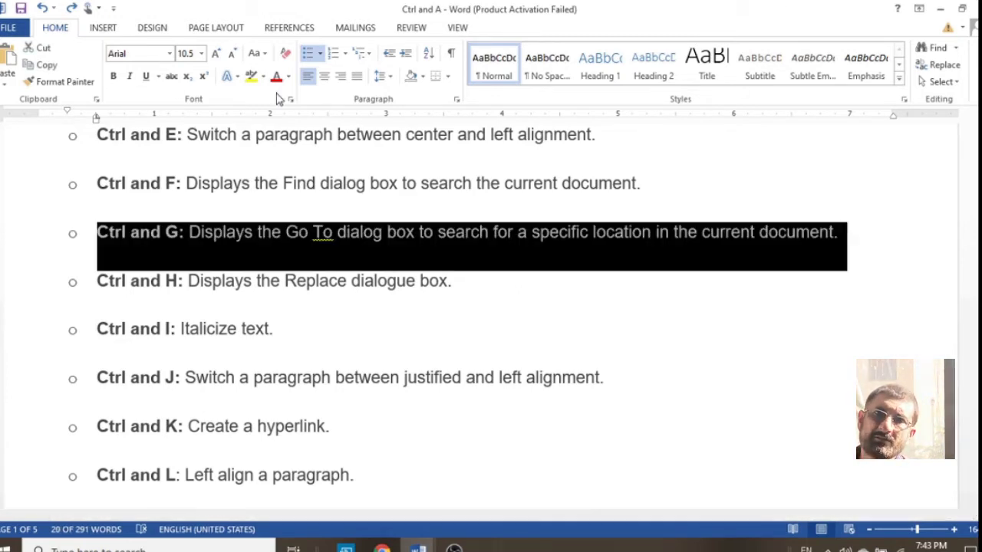
left_click(252, 77)
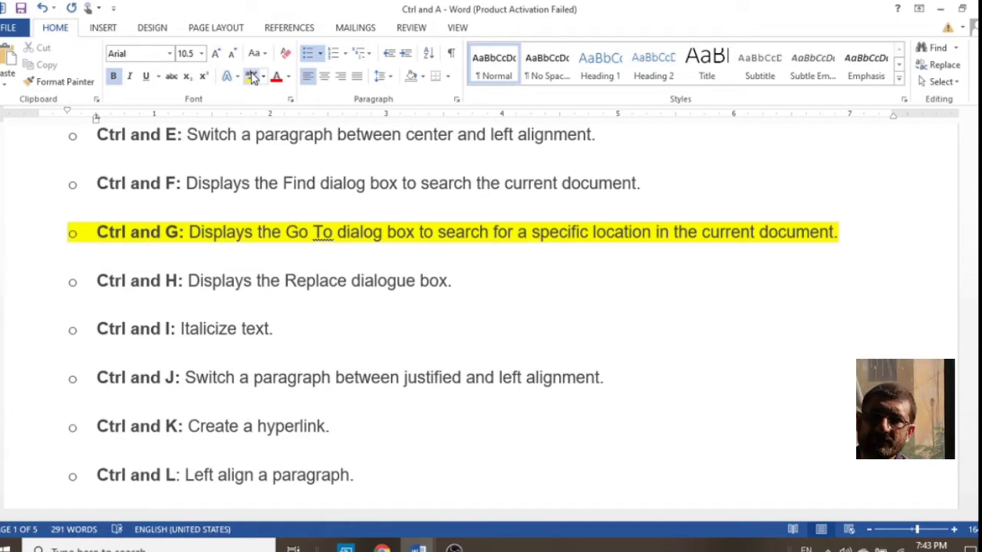
Step: Use Go To (Ctrl+G) to jump to pages 2, 3 and 1, then close the box
key("ctrl+g")
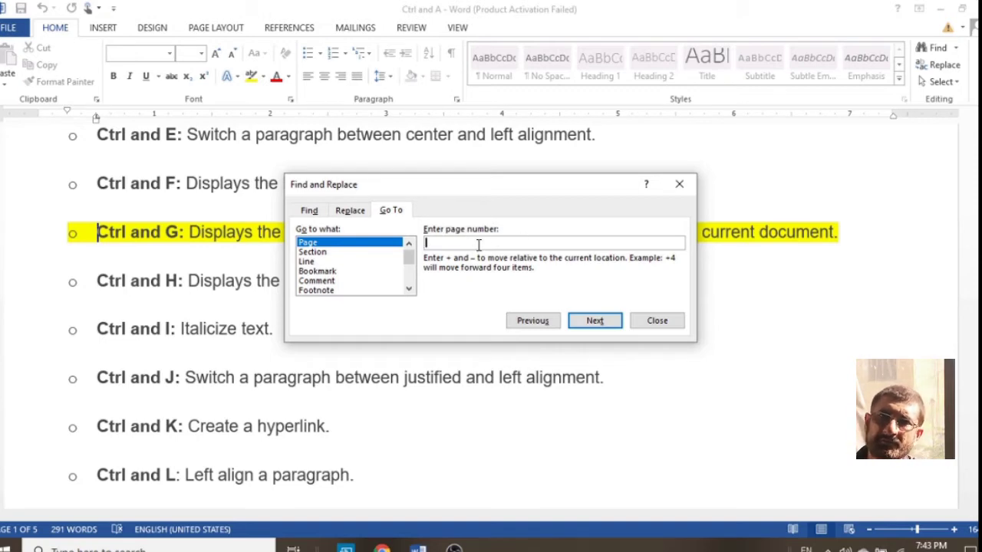
type("2")
left_click(597, 324)
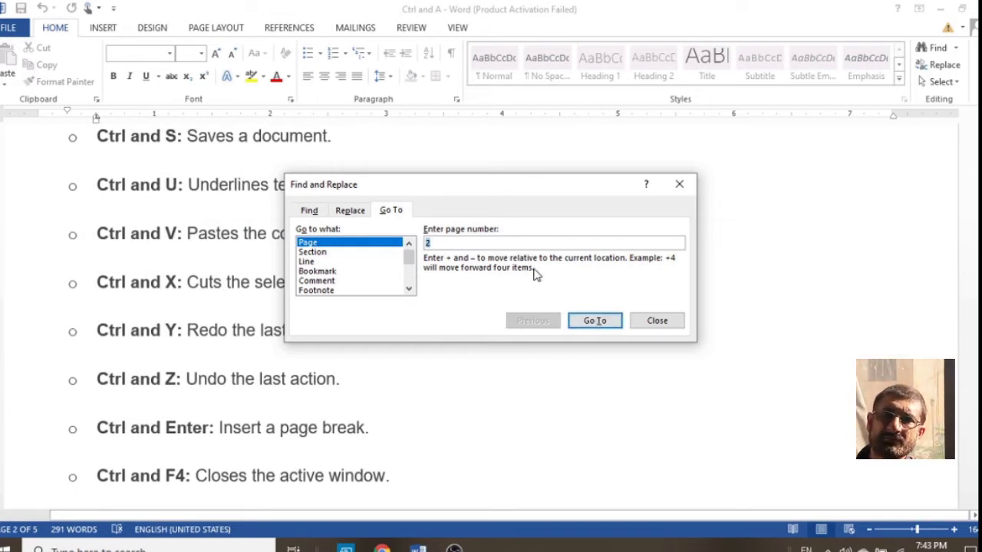
type("3")
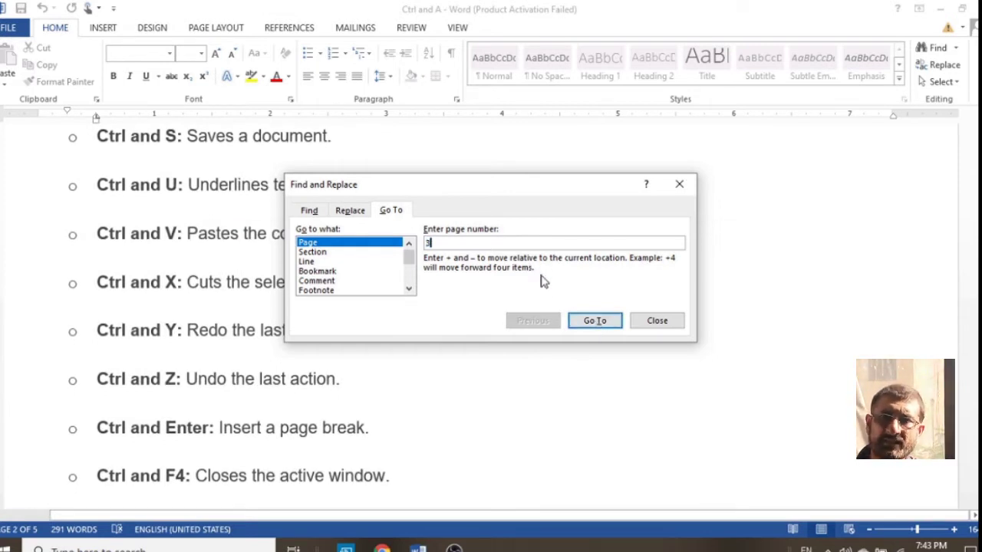
left_click(579, 326)
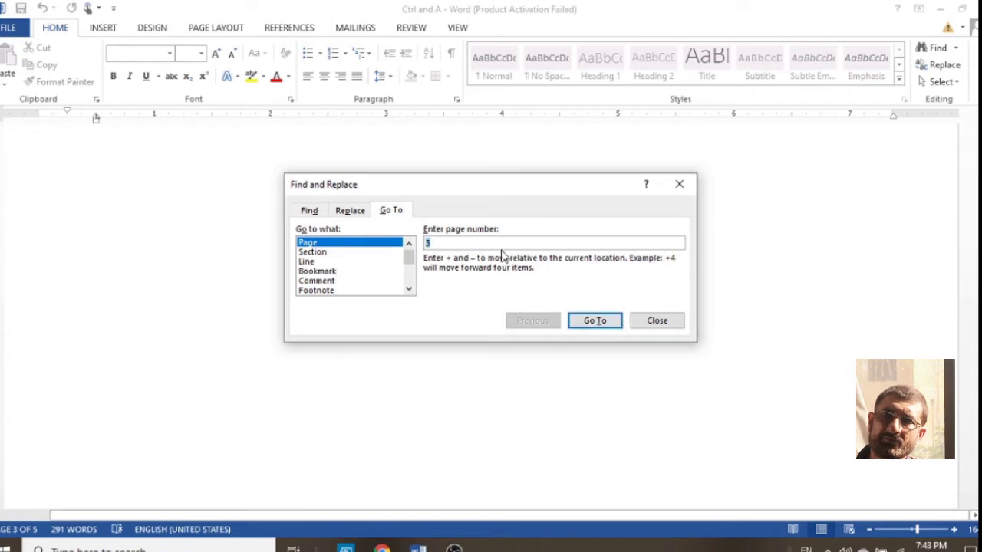
type("1")
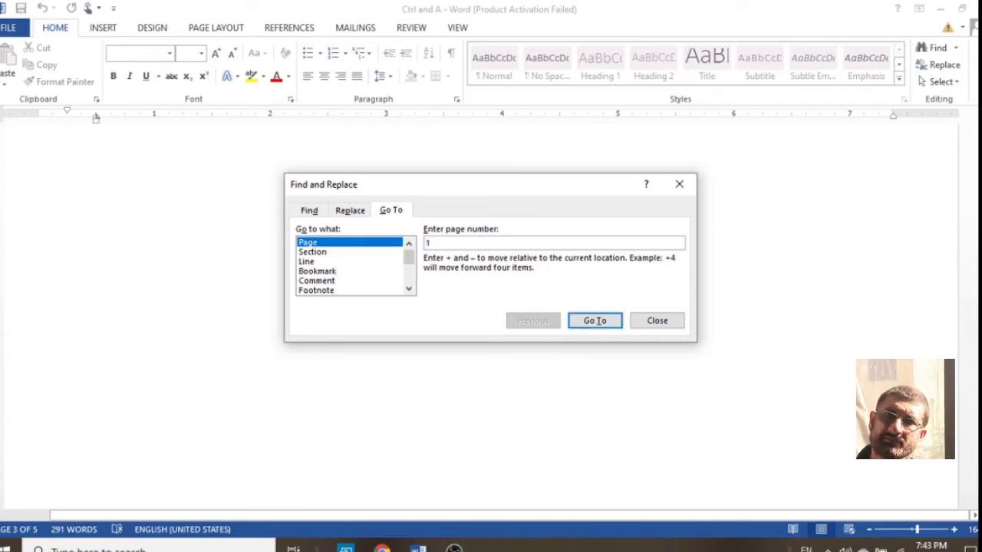
left_click(590, 326)
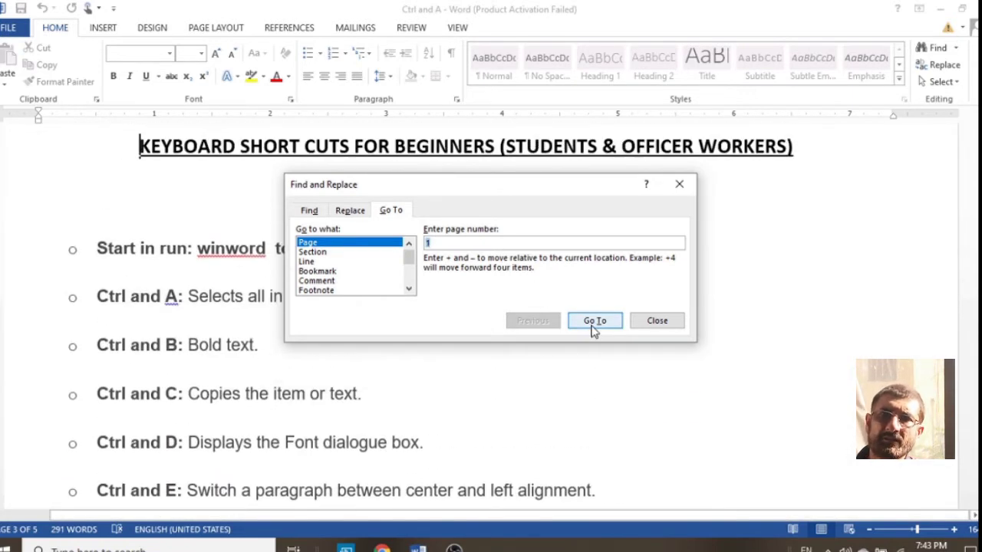
left_click(644, 323)
scroll(598, 333, "down", 3)
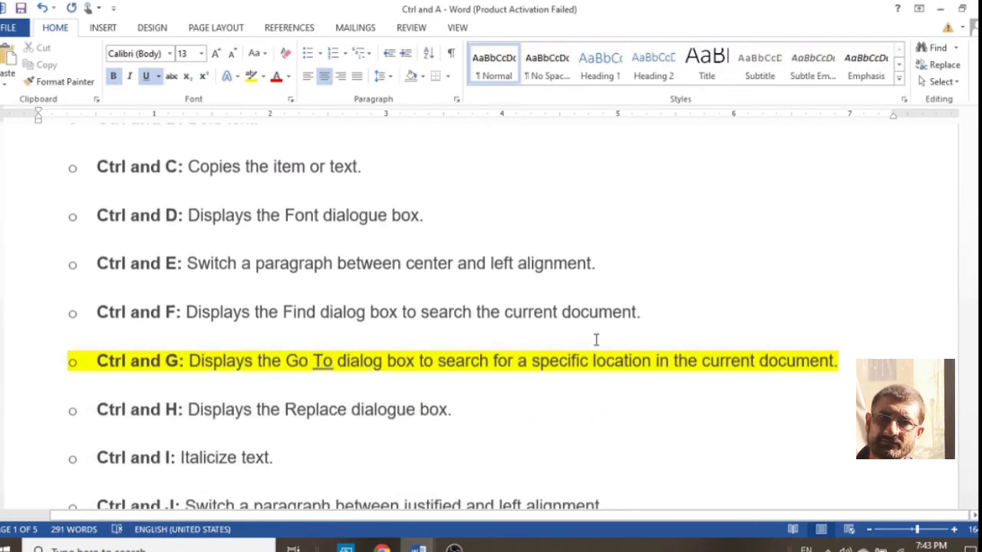
Step: Highlight the Ctrl and H bullet line in yellow
triple_click(649, 342)
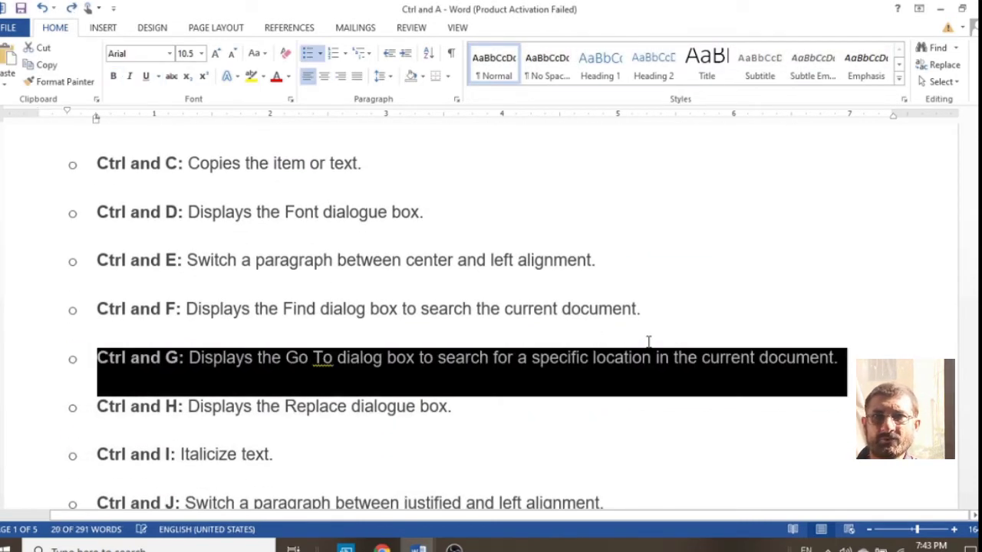
left_click(492, 413)
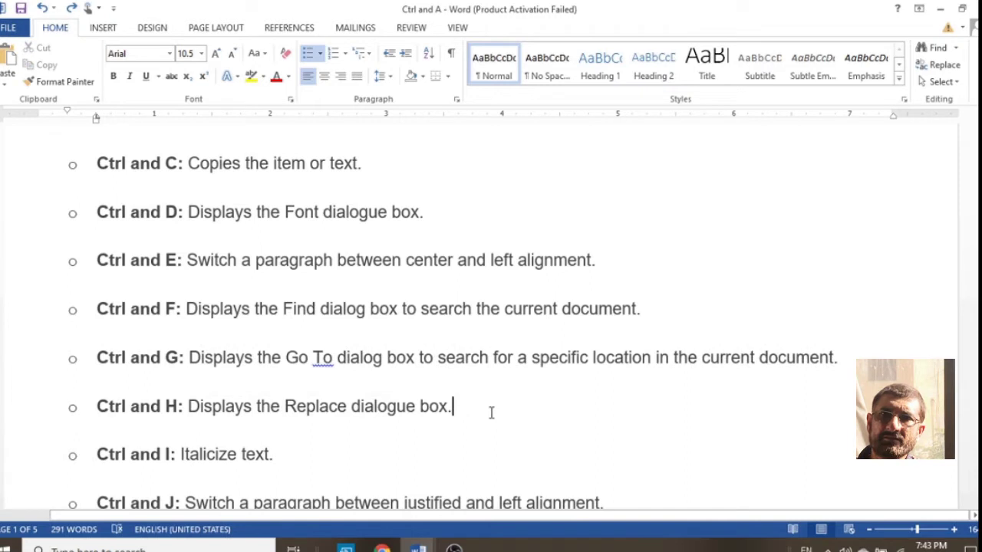
triple_click(492, 413)
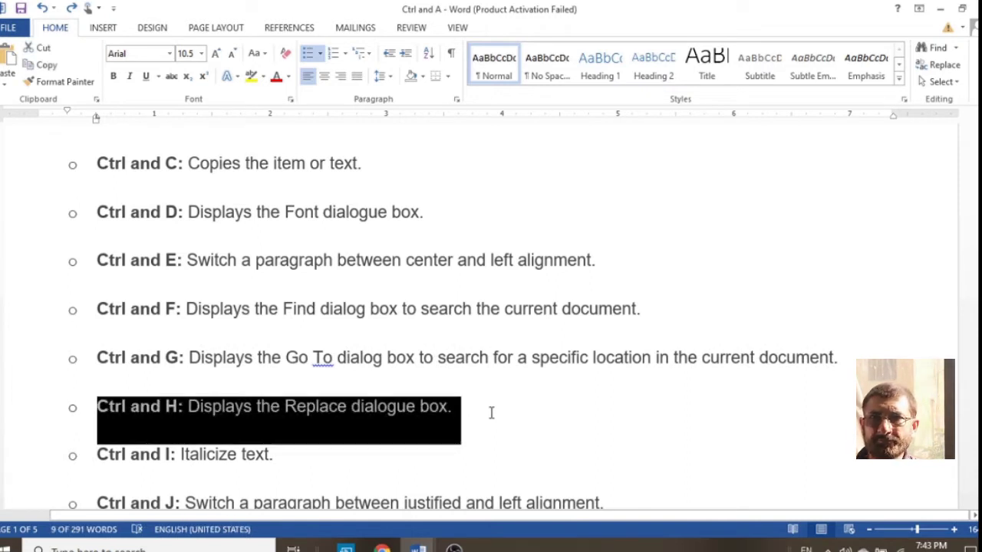
left_click(251, 77)
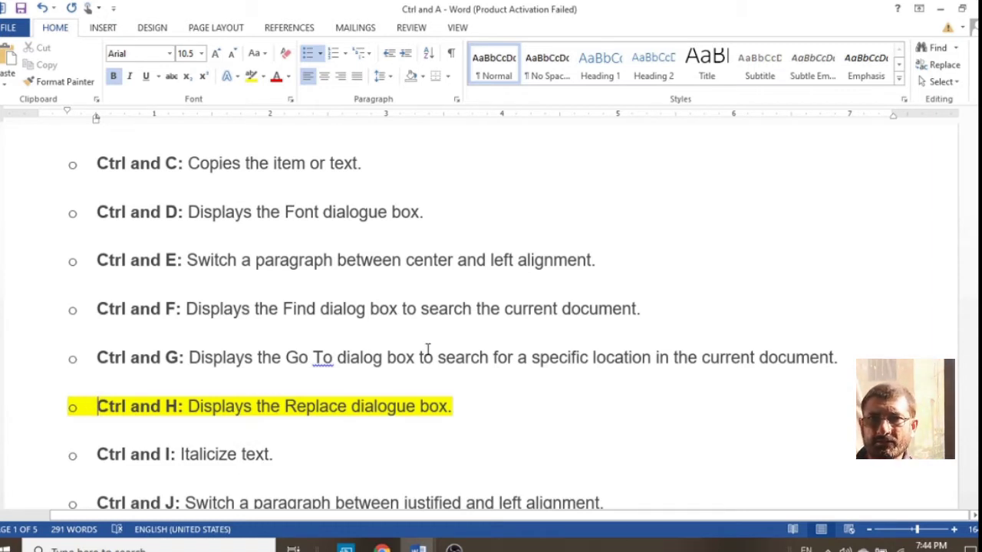
Step: Replace 'and' with '&' in the Ctrl and H, I and J lines via Ctrl+H
key("ctrl+h")
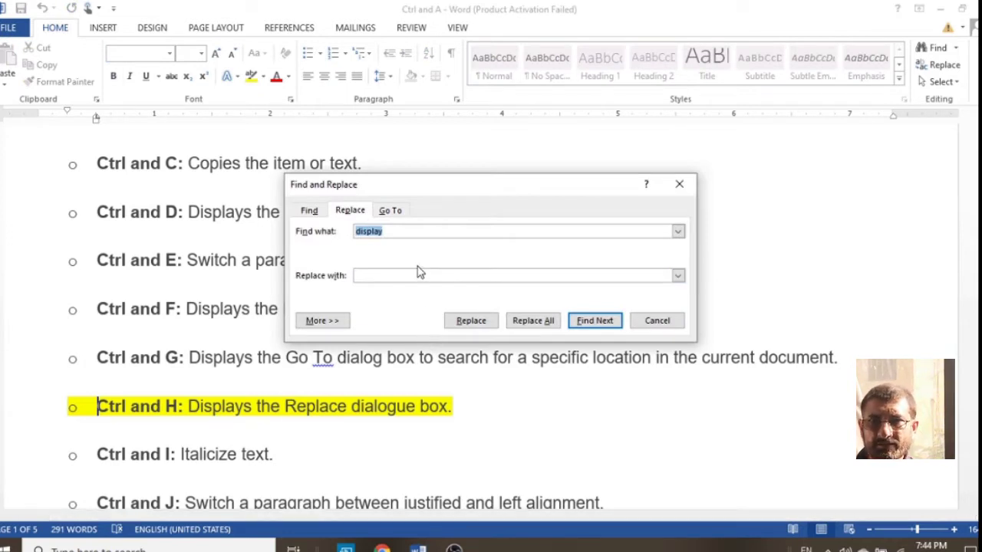
type("and")
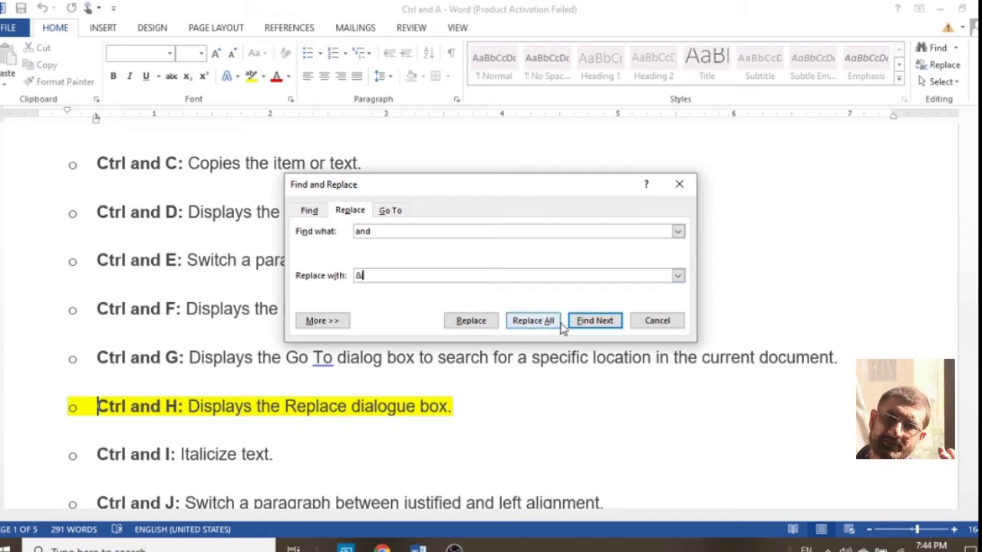
left_click(471, 321)
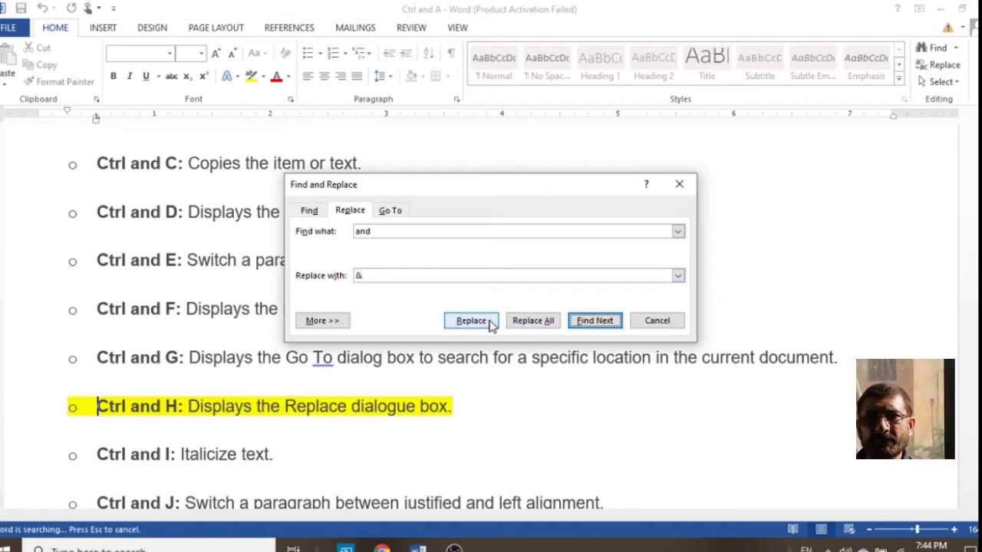
left_click(471, 320)
left_click(471, 321)
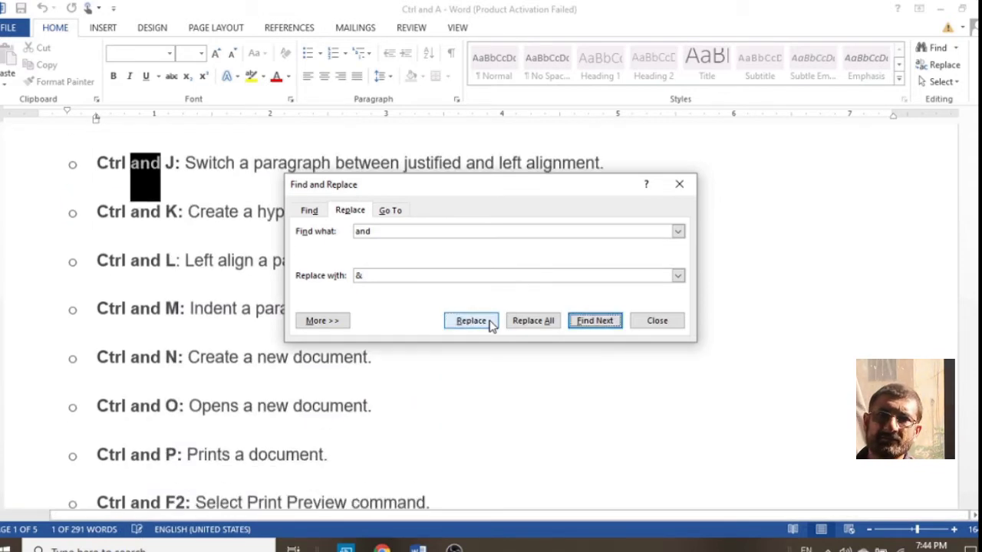
left_click(471, 321)
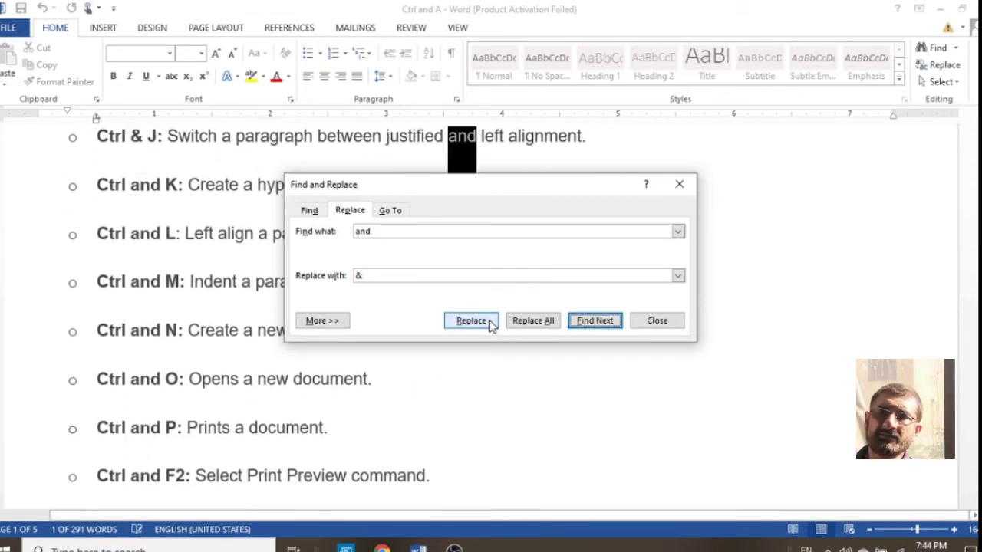
left_click(471, 321)
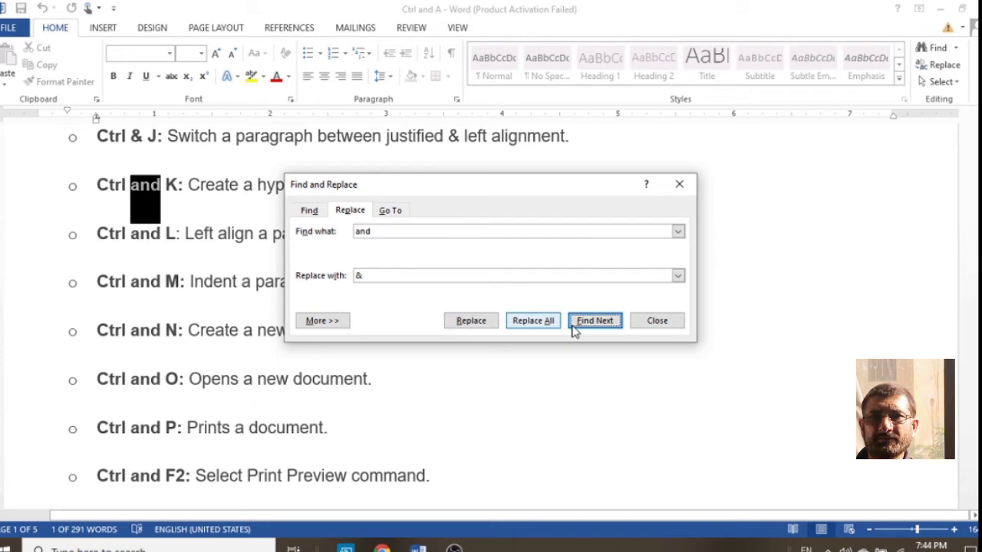
left_click(656, 321)
Step: Undo the '&' replacements and the Ctrl and H highlight
scroll(640, 321, "up", 4)
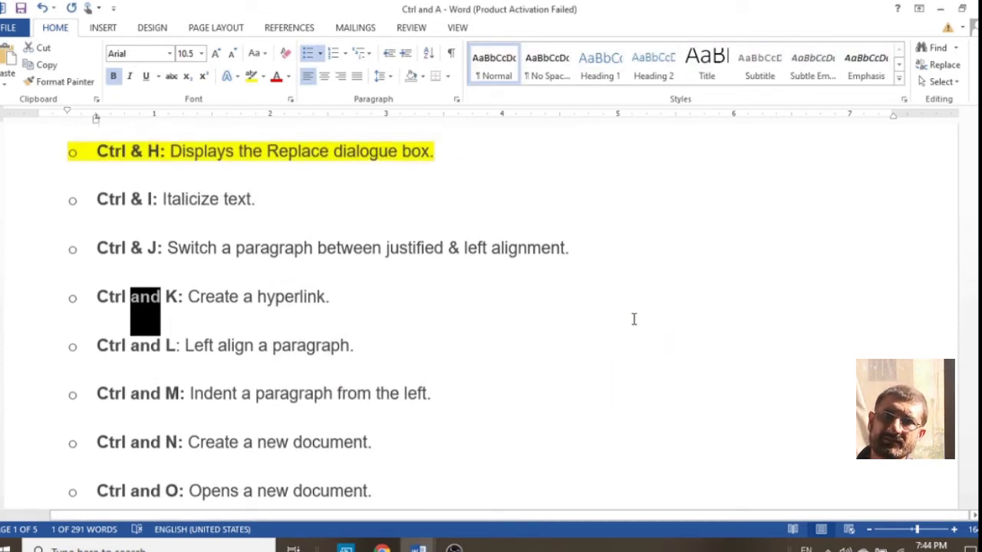
key("ctrl+z")
key("ctrl+z")
key("ctrl+z")
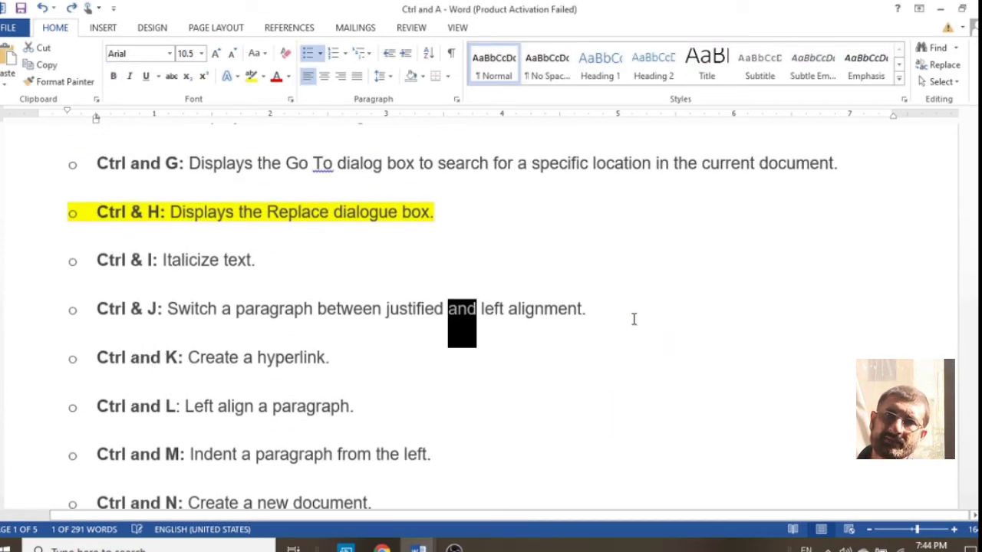
key("ctrl+z")
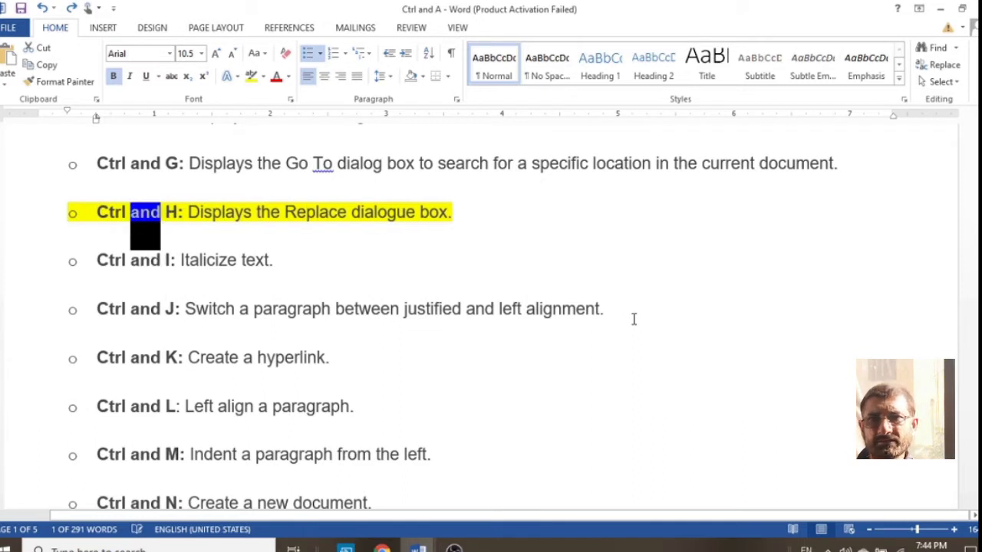
key("ctrl+z")
Step: Highlight the Ctrl and I bullet line in yellow
left_click(557, 257)
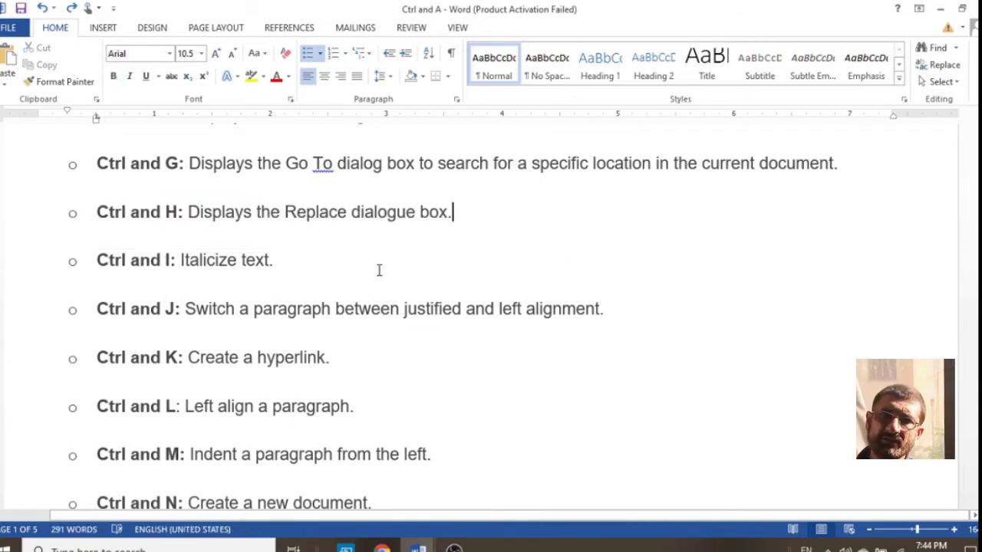
left_click(300, 257)
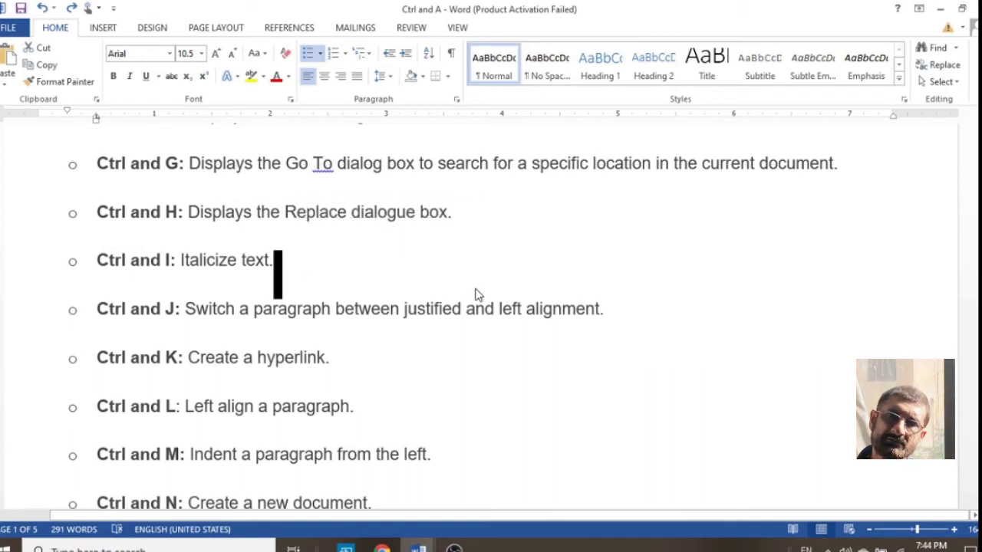
key("Left")
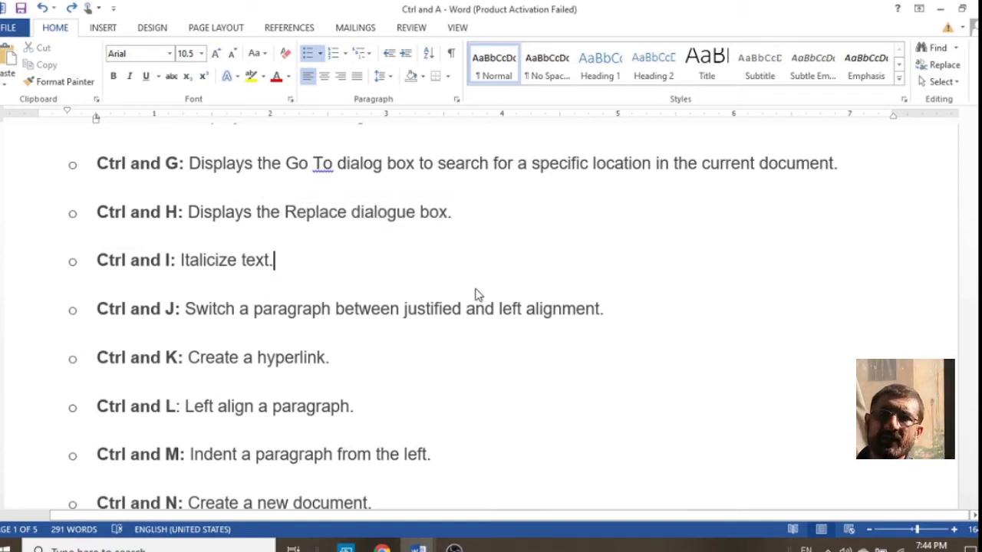
key("shift+Home")
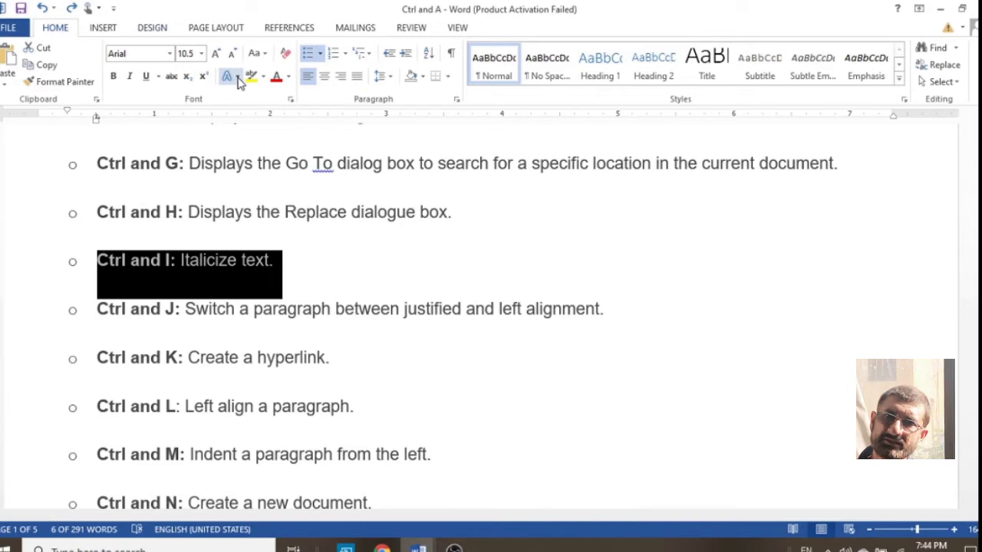
left_click(250, 76)
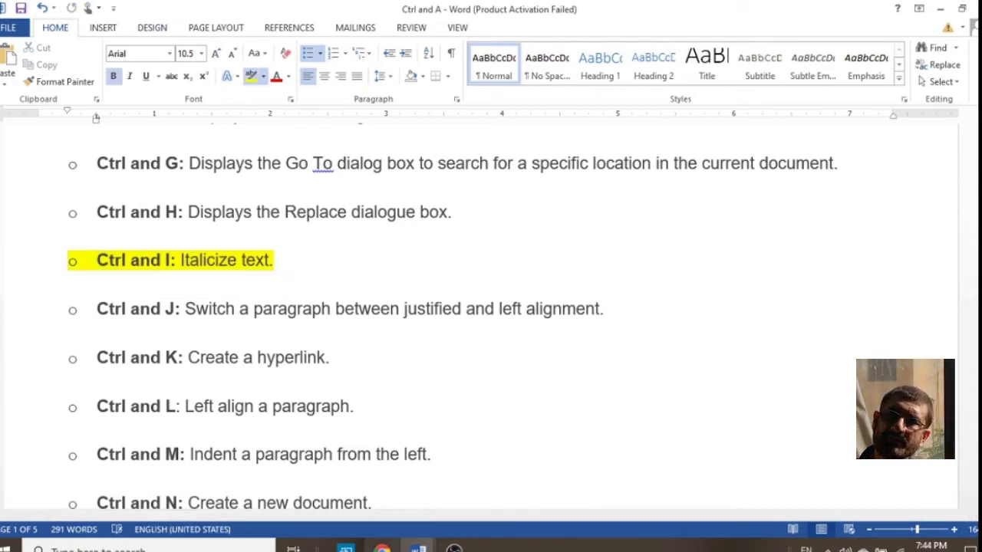
Step: In Document2, italicize the first paragraph, grow it to 20 pt, then remove the italics
mouse_move(418, 546)
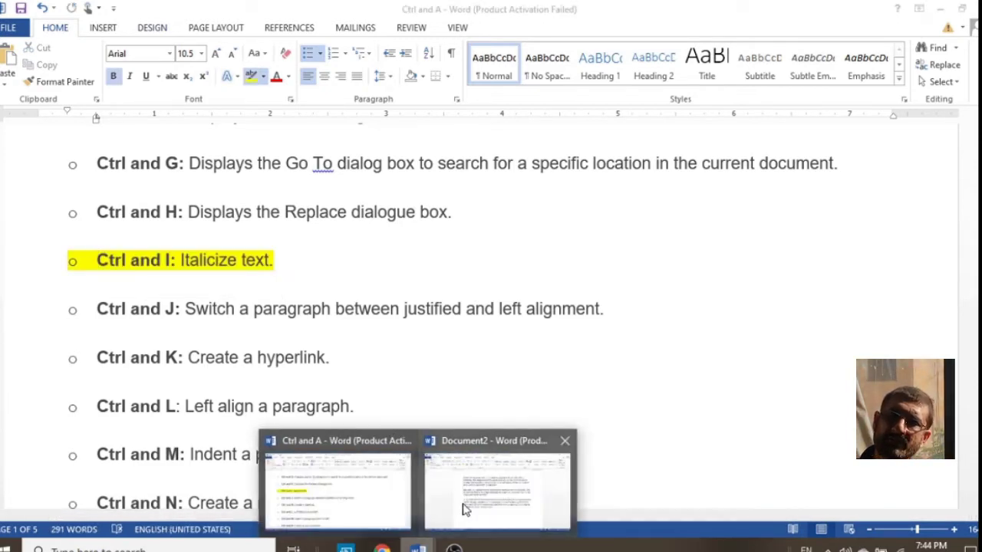
left_click(464, 510)
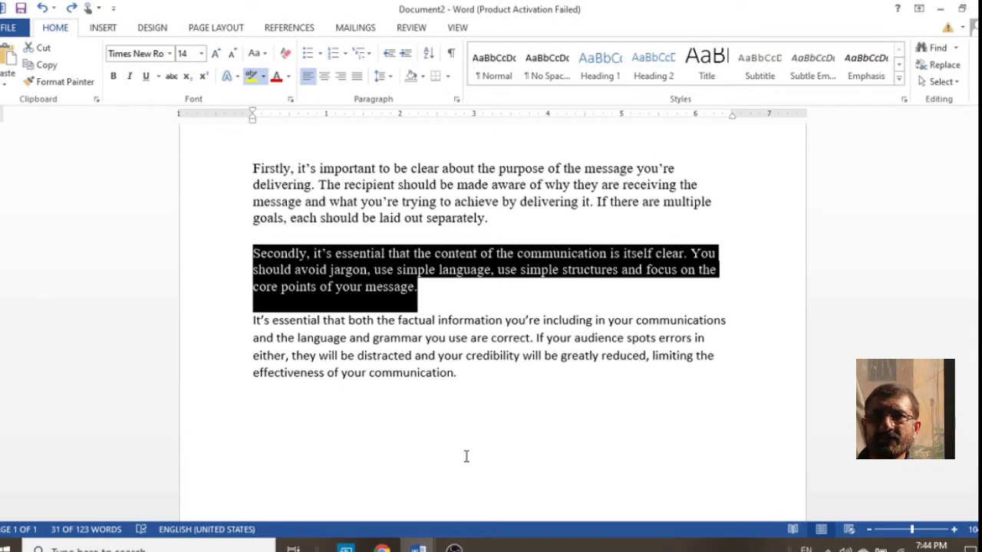
key("Up")
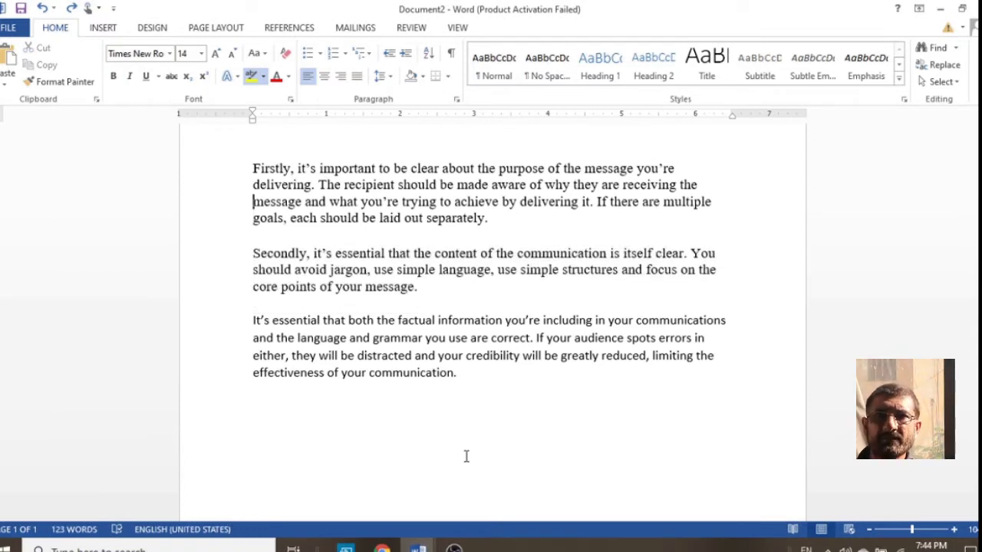
key("shift+Down")
key("shift+Down")
key("shift+Down")
key("shift+Down")
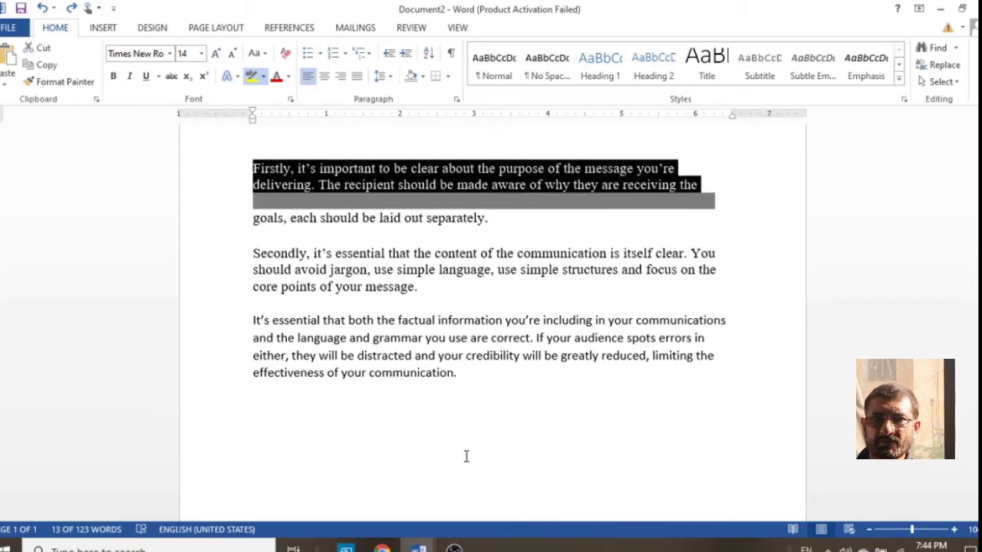
key("ctrl+i")
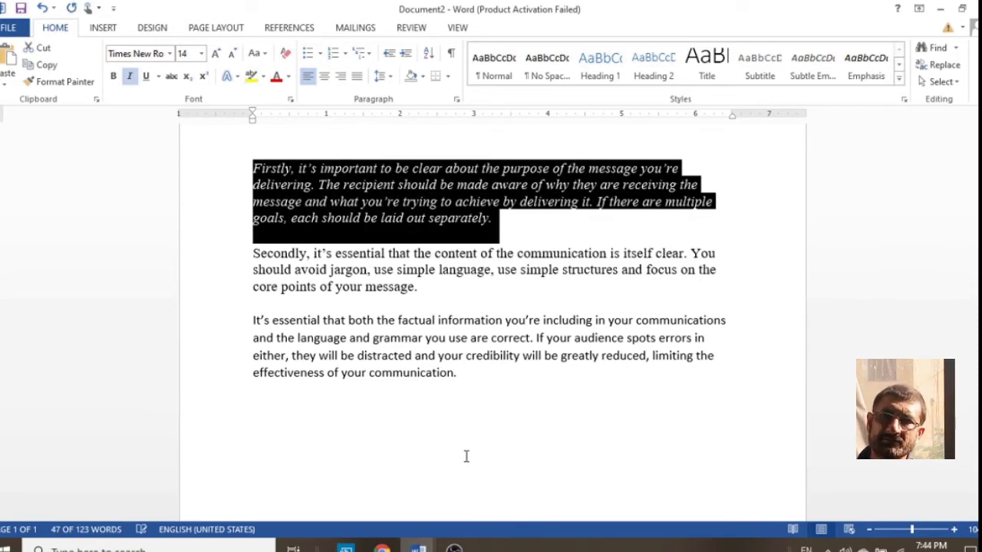
key("ctrl+shift+period")
key("ctrl+shift+period")
key("ctrl+shift+period")
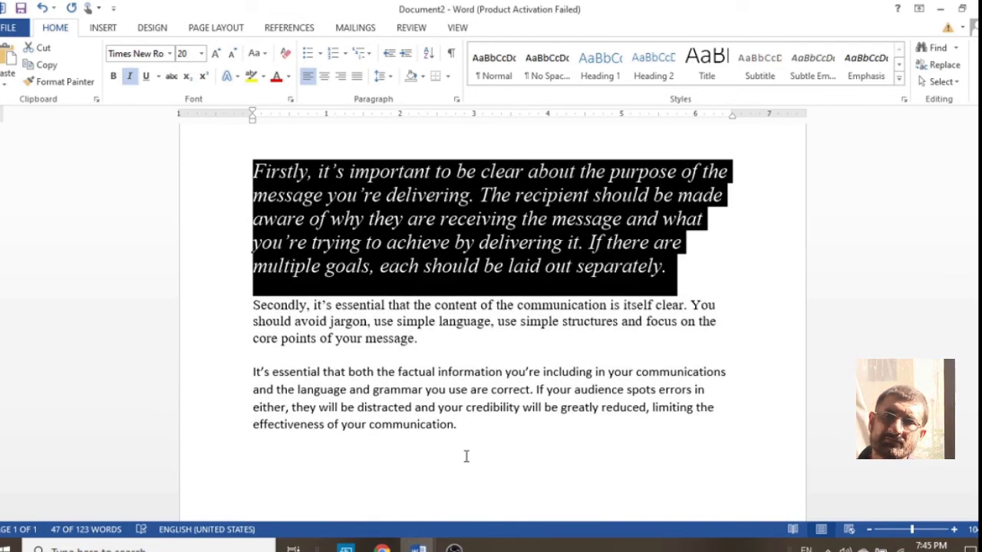
key("ctrl+i")
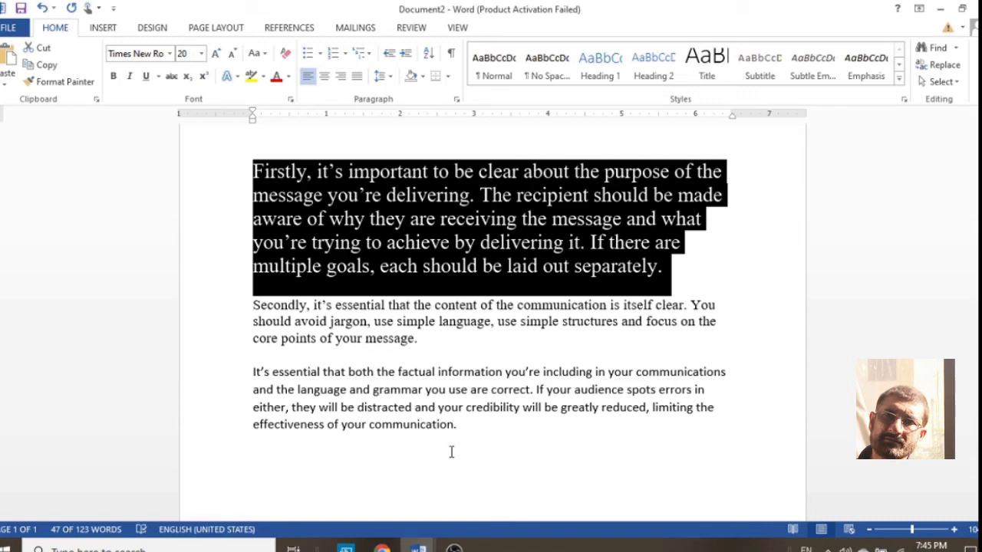
left_click(451, 452)
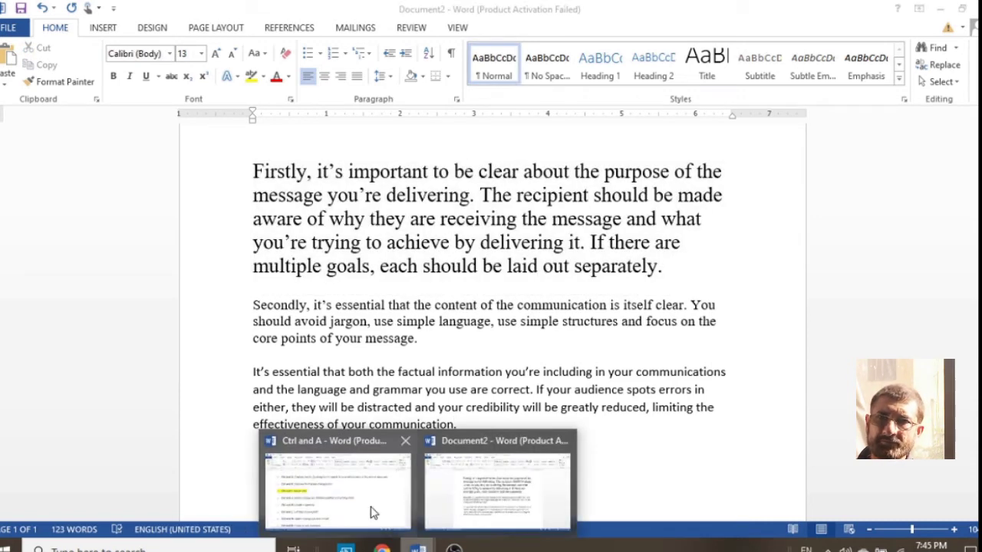
left_click(376, 519)
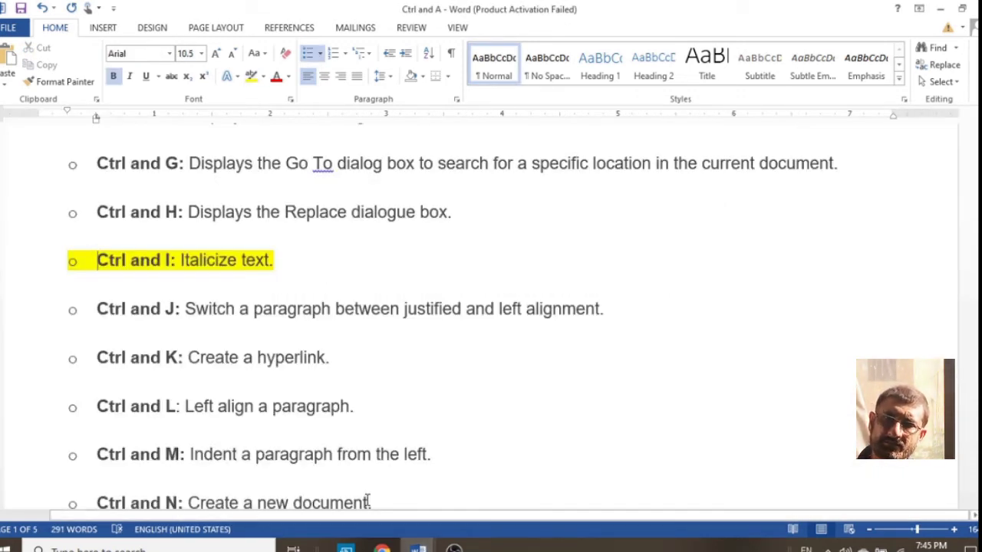
Step: Highlight the Ctrl and J line in yellow
key("shift+Down")
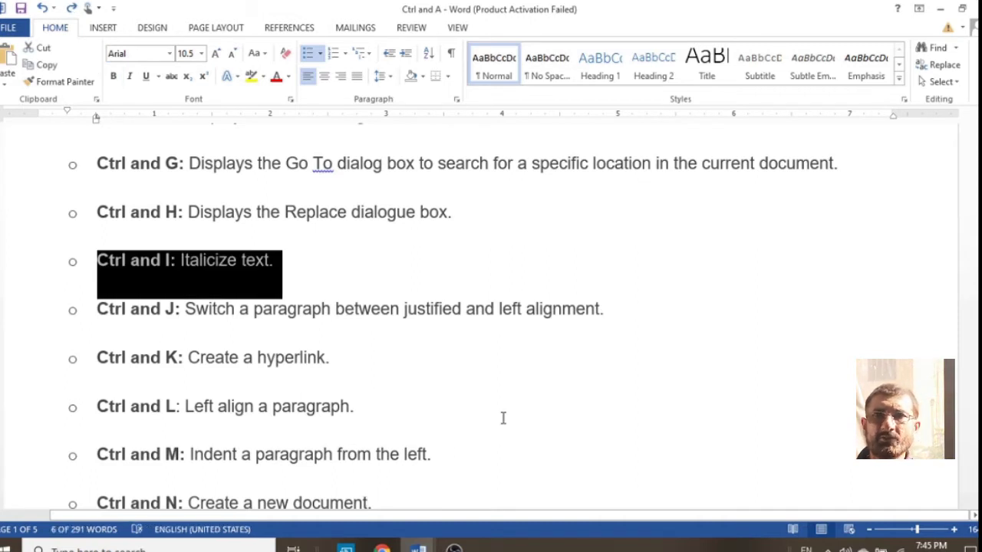
left_click(621, 307)
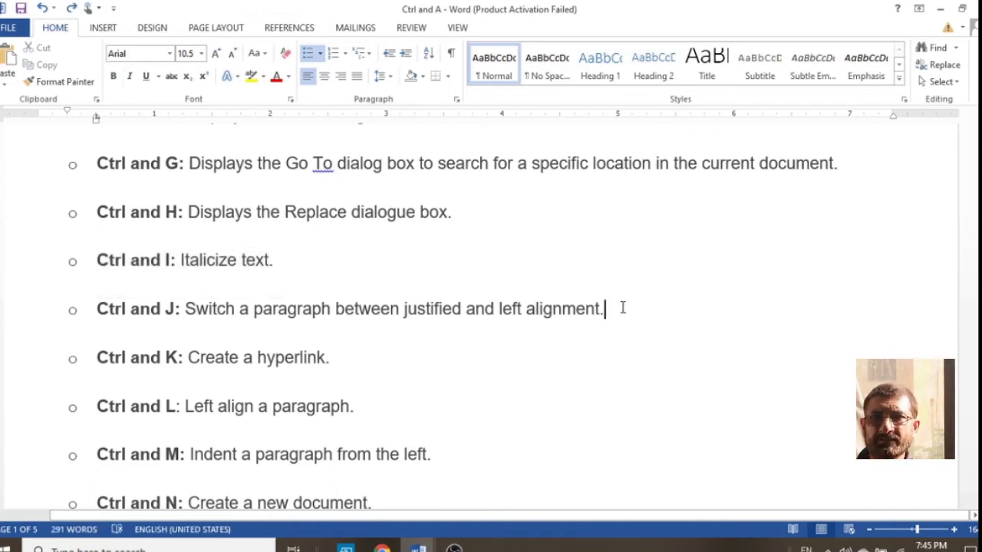
triple_click(623, 308)
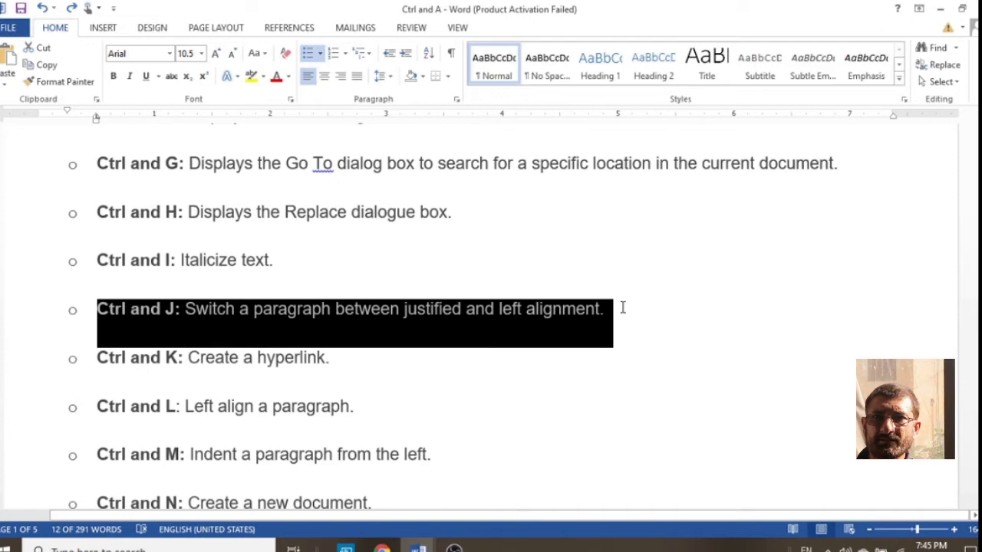
left_click(251, 76)
Step: In Document2, toggle the paragraphs between justified and left alignment, ending justified
mouse_move(418, 546)
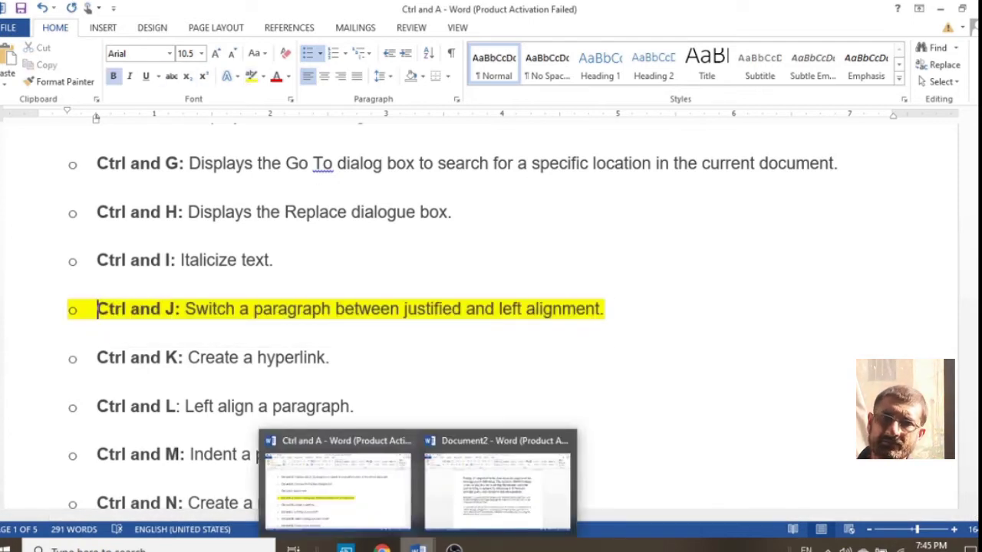
left_click(463, 535)
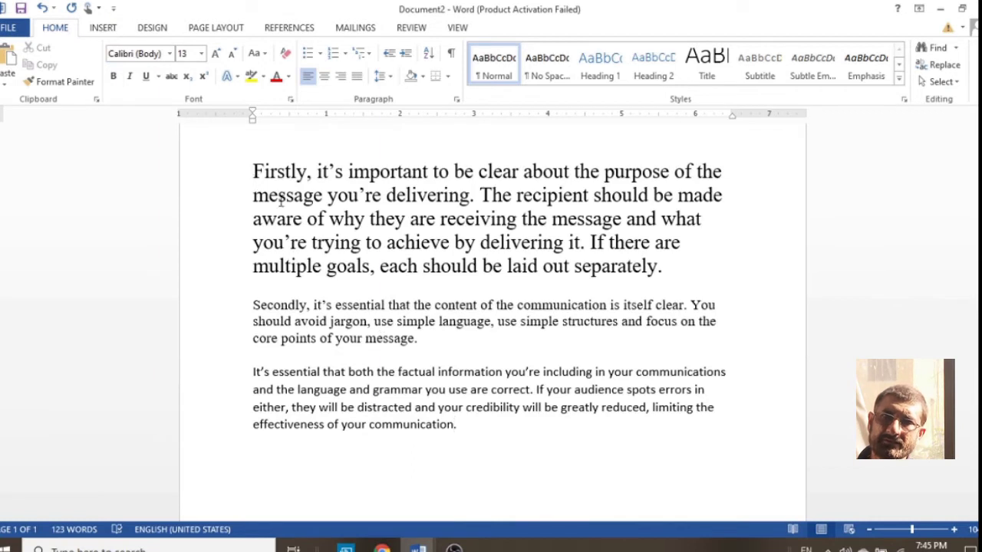
left_click(406, 218)
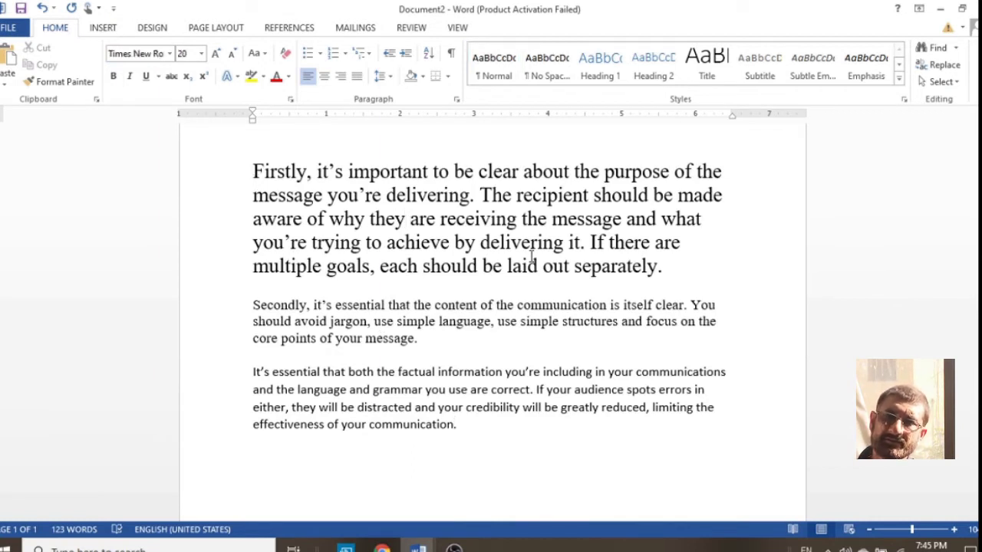
key("ctrl+j")
key("ctrl+j")
key("ctrl+j")
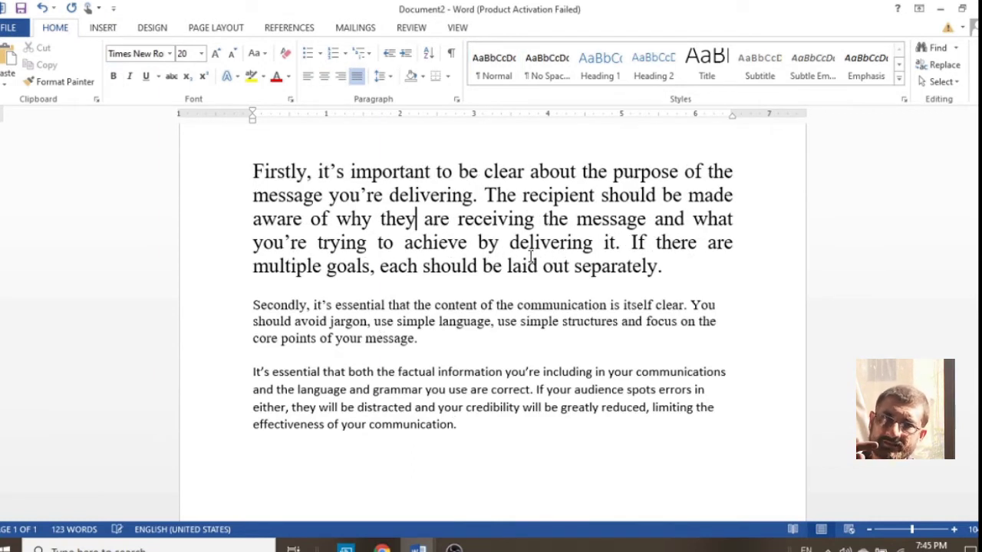
key("ctrl+l")
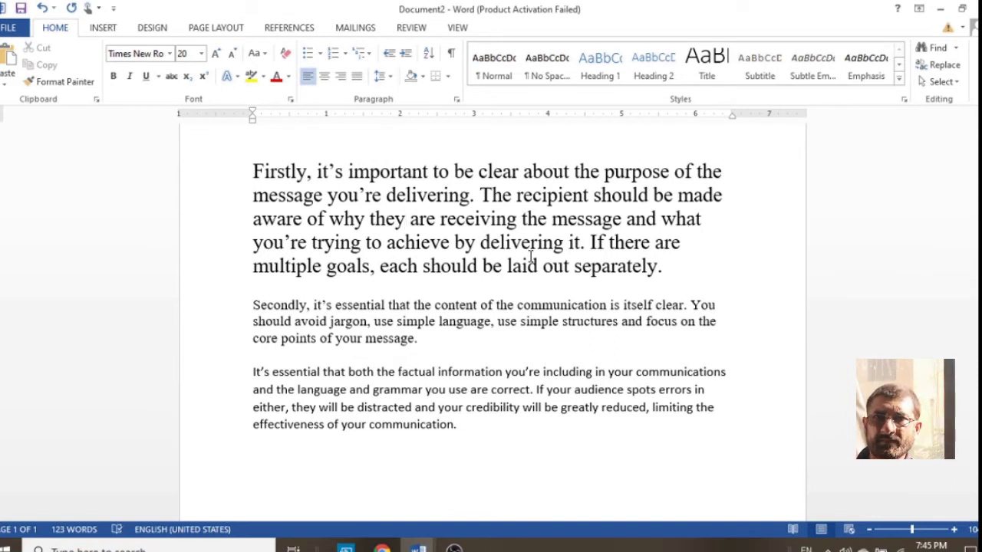
key("shift+Down")
key("shift+Down")
key("shift+Down")
key("shift+Down")
key("shift+Down")
key("shift+Down")
key("shift+Down")
key("shift+Down")
key("shift+Down")
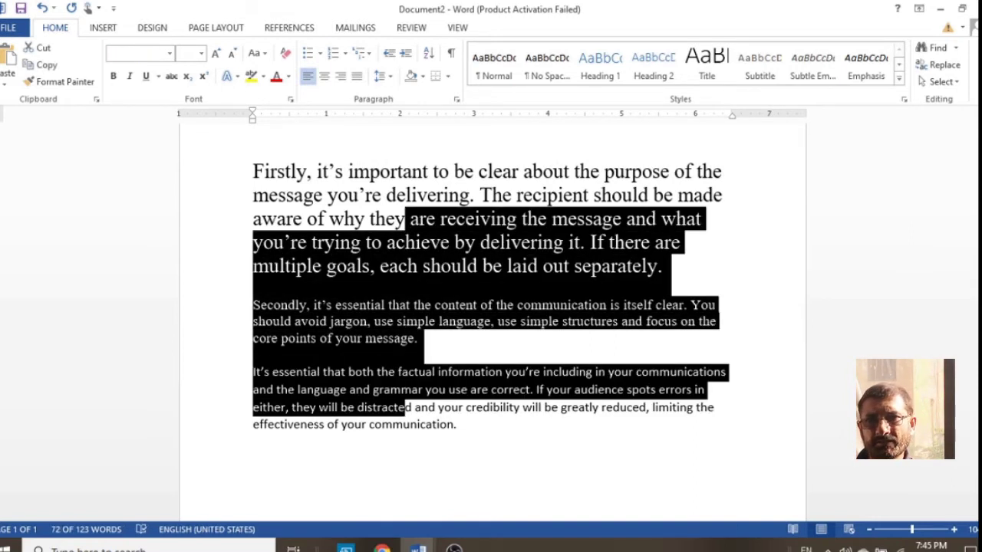
key("ctrl+j")
key("ctrl+l")
key("ctrl+j")
key("ctrl+l")
key("ctrl+j")
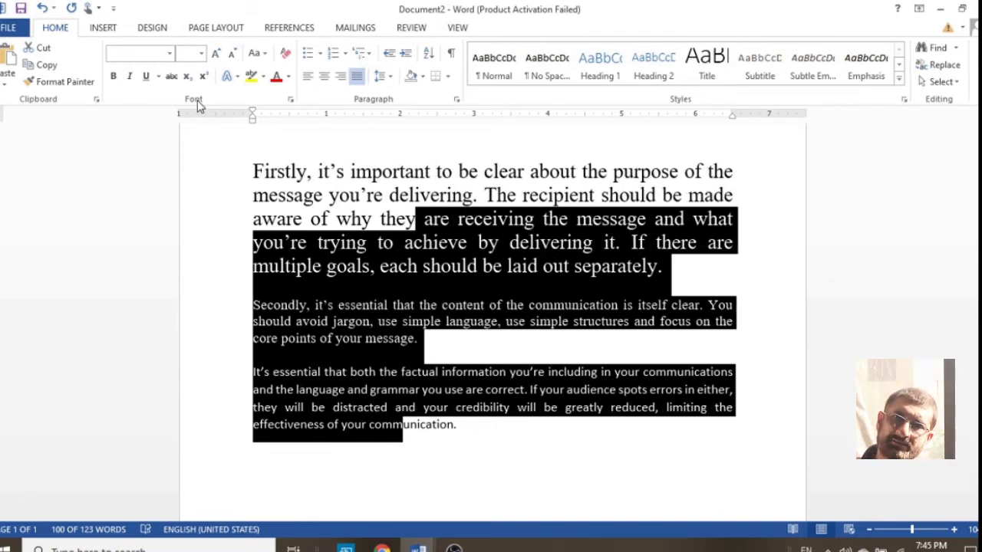
Step: Set all of Document2's text to 14 pt and left-align it
triple_click(201, 144)
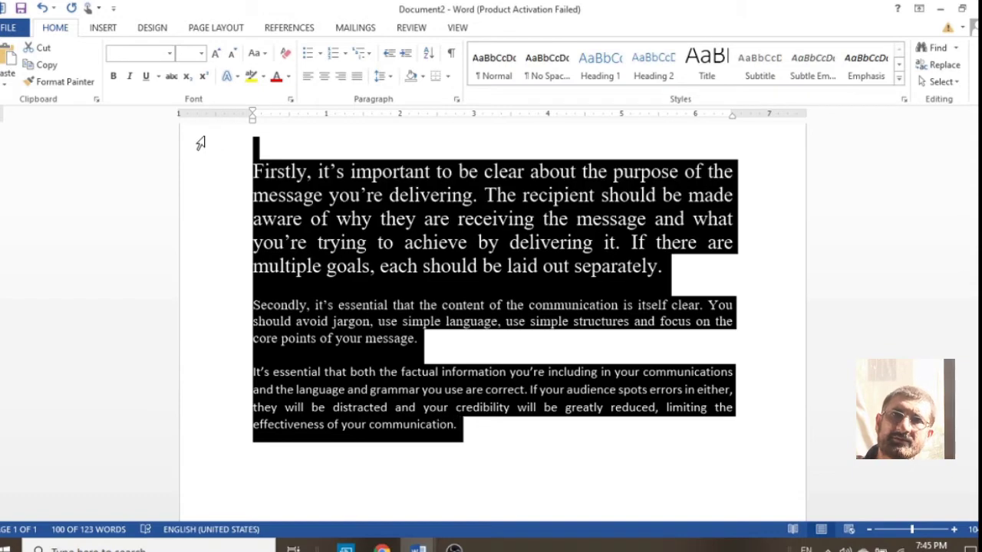
left_click(201, 60)
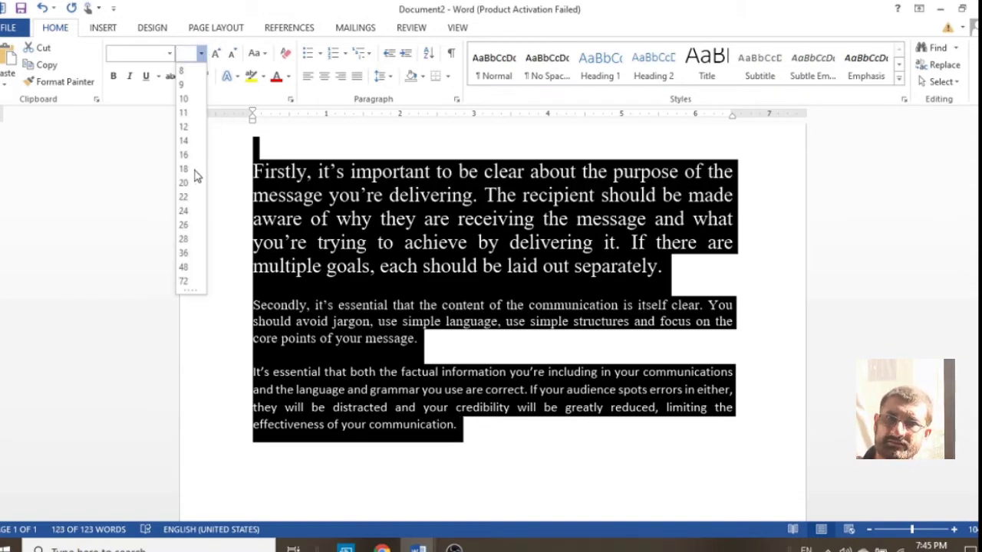
left_click(185, 141)
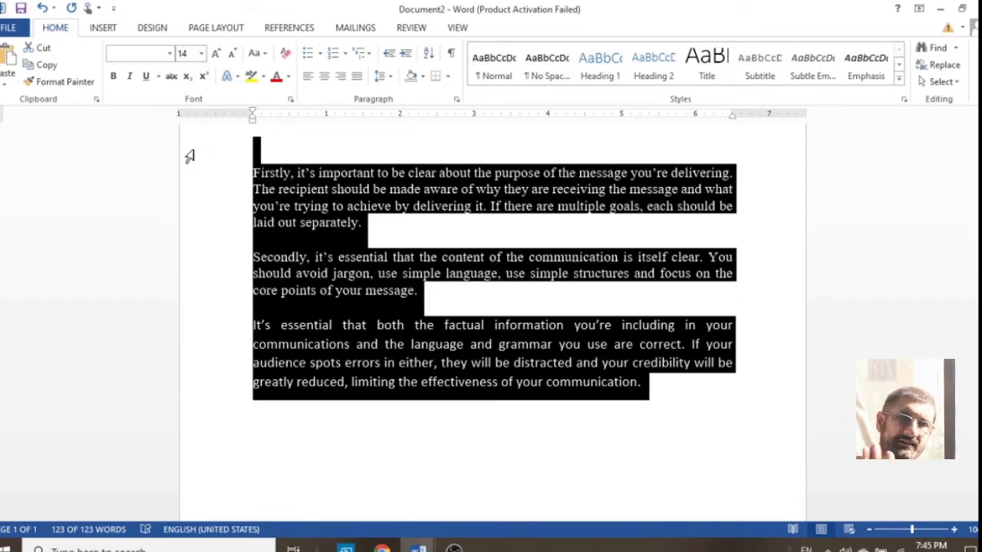
left_click(307, 76)
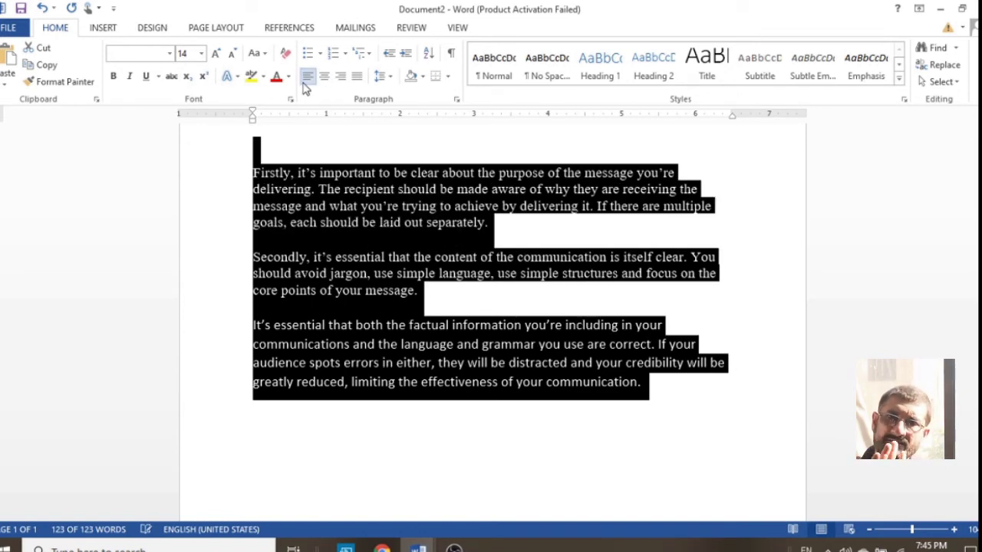
left_click(392, 259)
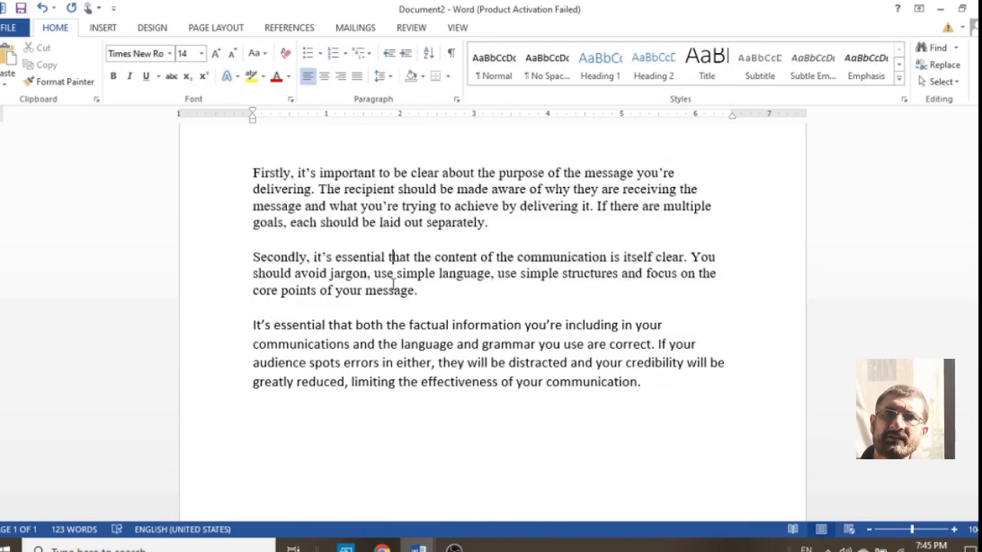
Step: Change all of Document2's text to 18 pt, then return to the shortcut list
triple_click(214, 156)
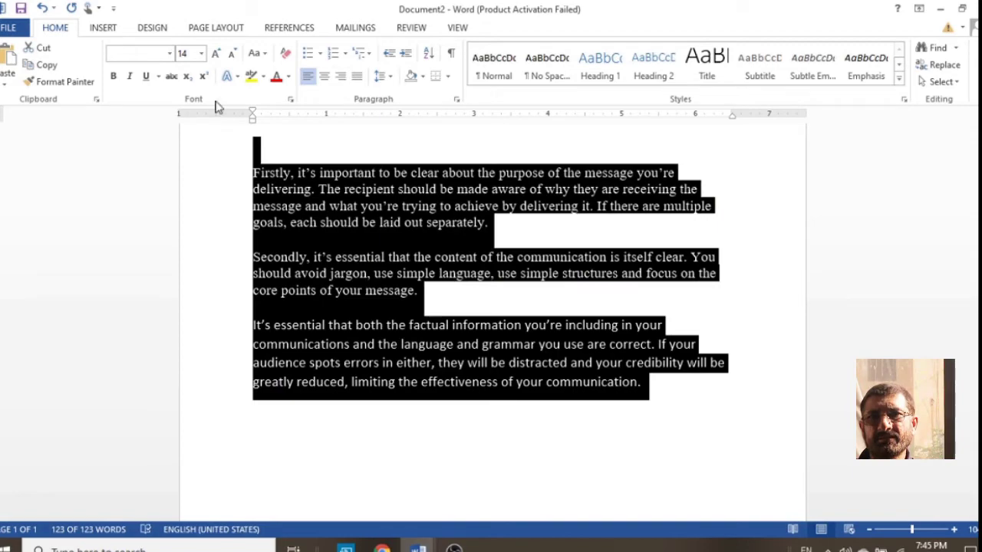
left_click(201, 54)
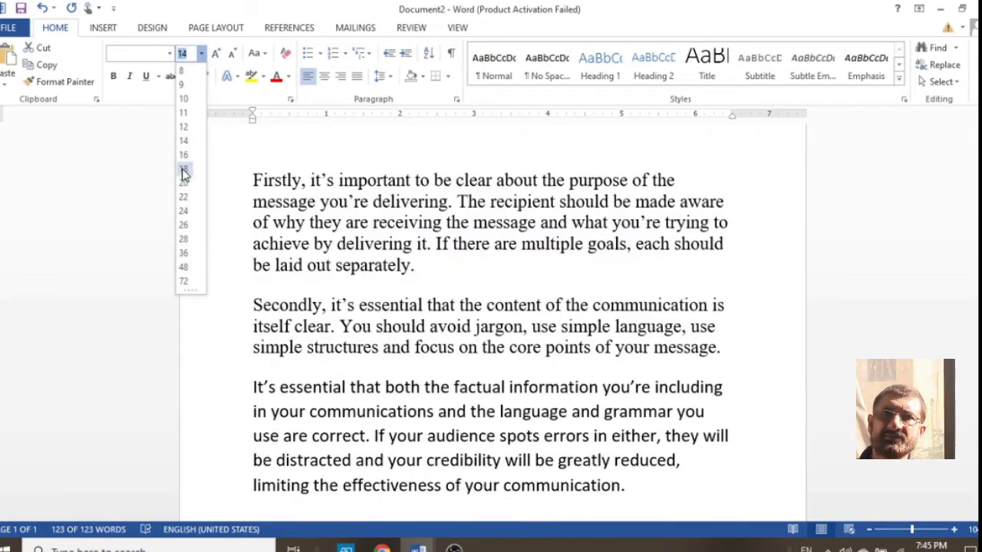
left_click(183, 168)
left_click(331, 266)
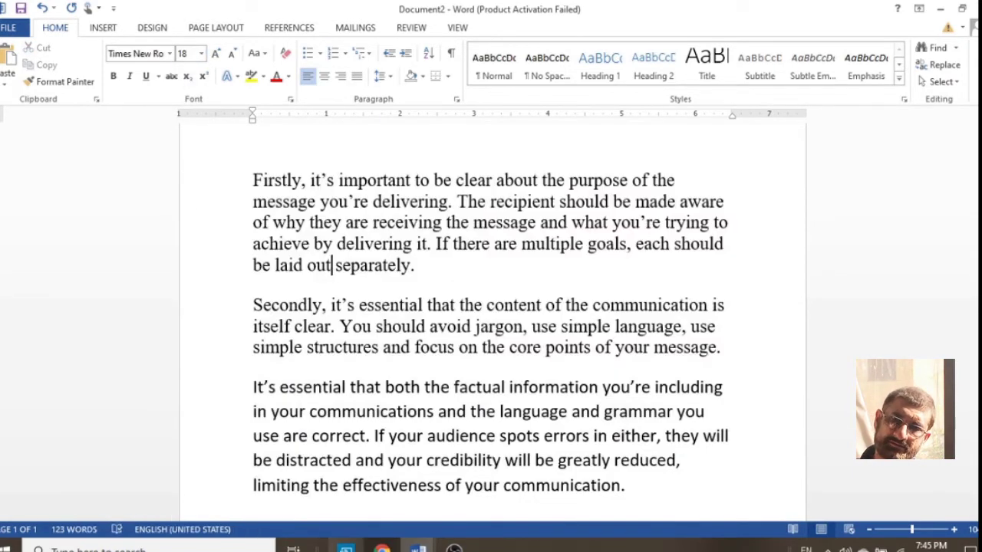
mouse_move(418, 546)
left_click(357, 513)
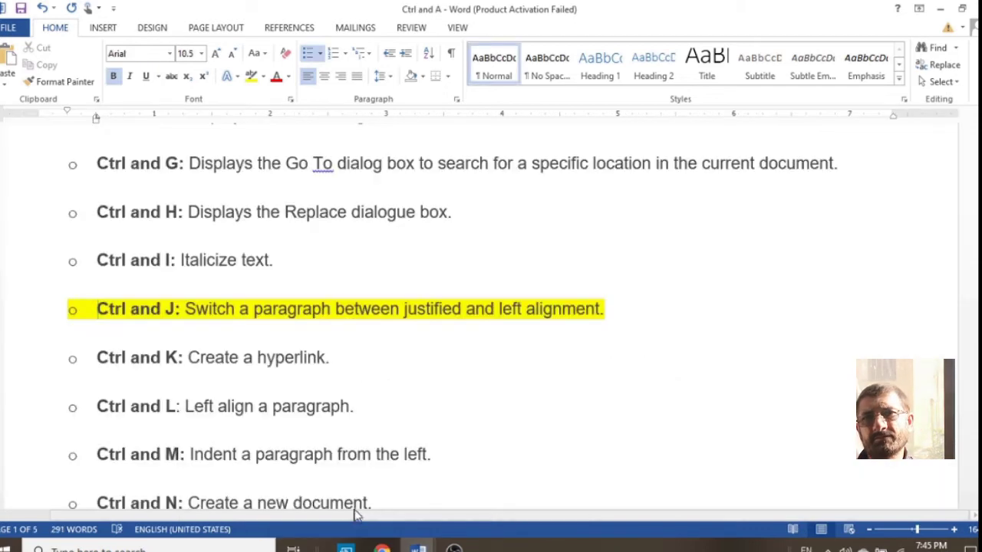
Step: Highlight the Ctrl and K line in yellow
left_click(338, 366)
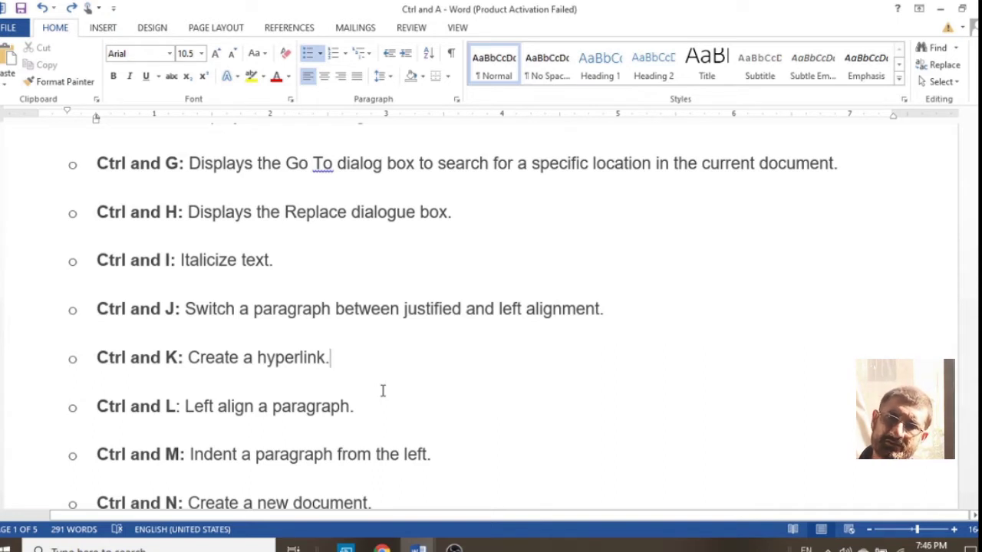
triple_click(383, 391)
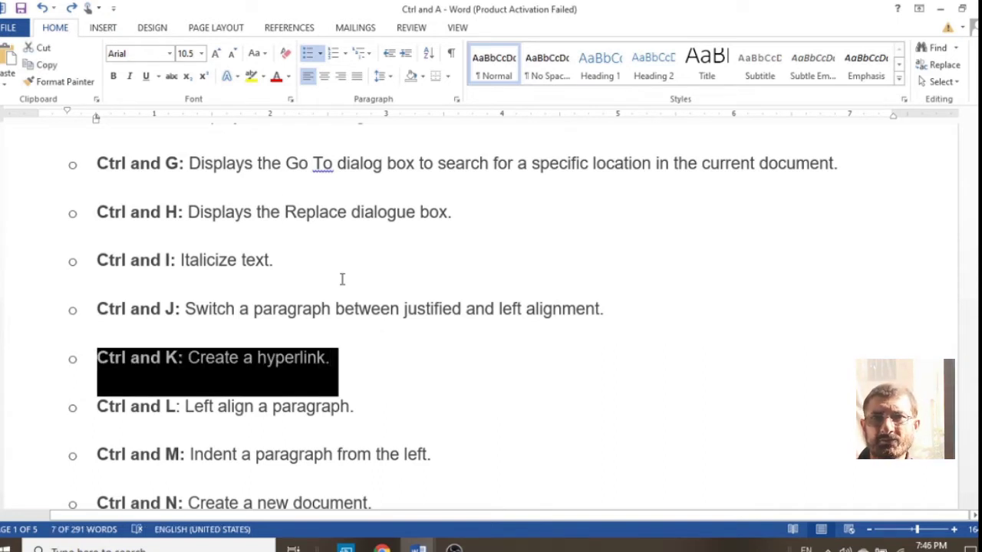
left_click(251, 76)
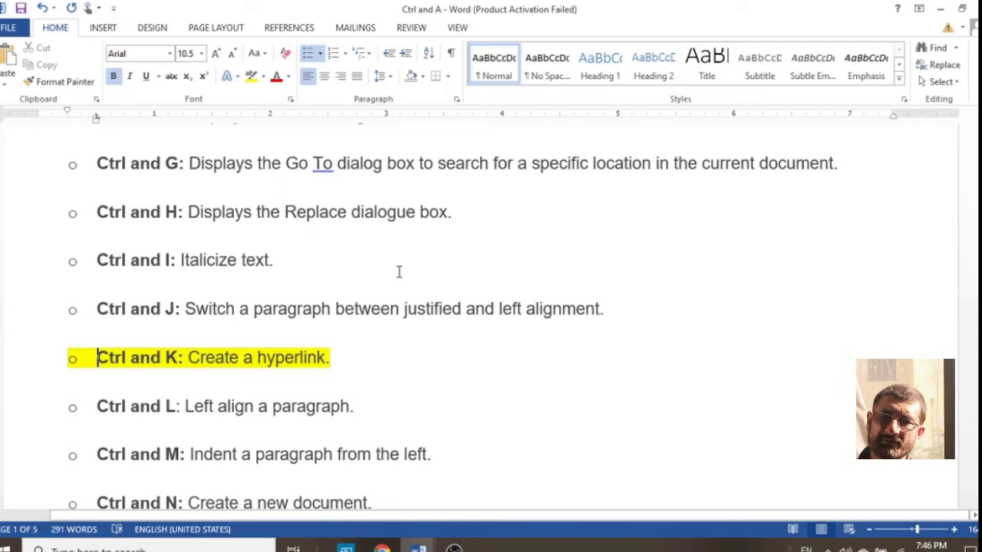
Step: Select the Ctrl and K line text and bring up Insert Hyperlink with Ctrl+K
key("shift+Right")
key("shift+Right")
key("shift+Right")
key("shift+Right")
key("shift+Right")
key("shift+Right")
key("shift+Right")
key("shift+Right")
key("shift+Right")
key("shift+Right")
key("shift+Right")
key("shift+Right")
key("shift+Right")
key("shift+Right")
key("shift+Right")
key("shift+Right")
key("shift+Right")
key("shift+Right")
key("shift+Right")
key("shift+Right")
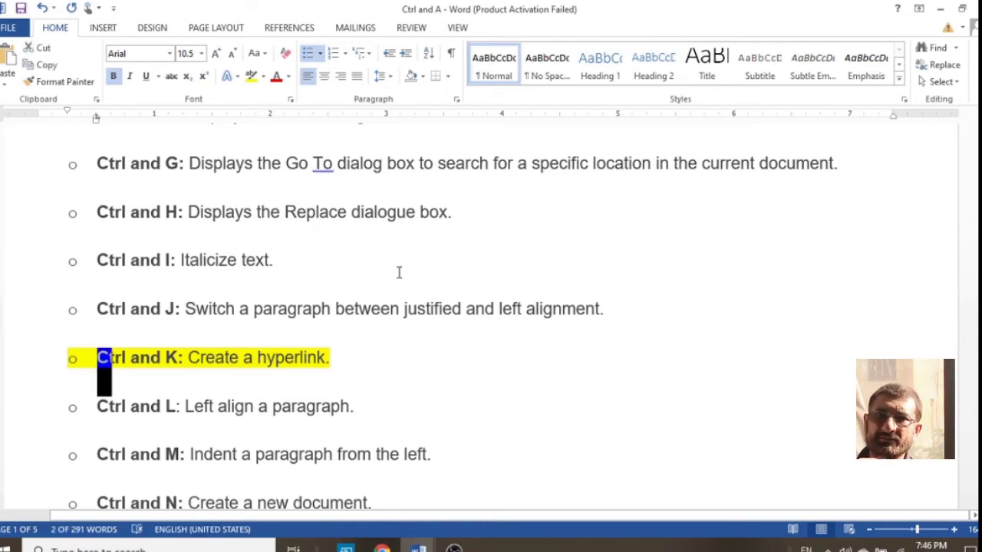
key("shift+Right")
key("shift+Right")
key("shift+Right")
key("shift+Right")
key("shift+Right")
key("shift+Right")
key("shift+Right")
key("shift+Right")
key("shift+Right")
key("shift+Right")
key("shift+Right")
key("shift+Right")
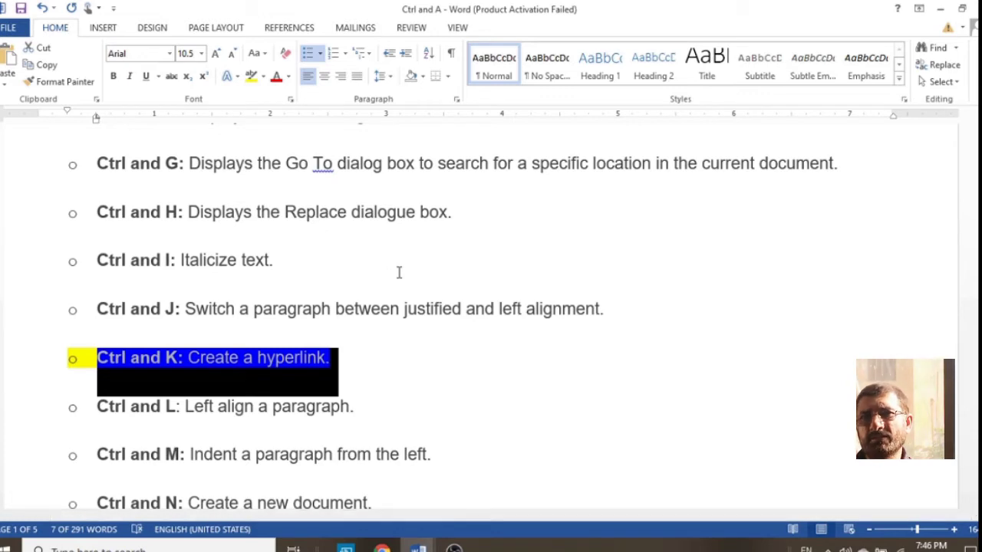
key("ctrl+k")
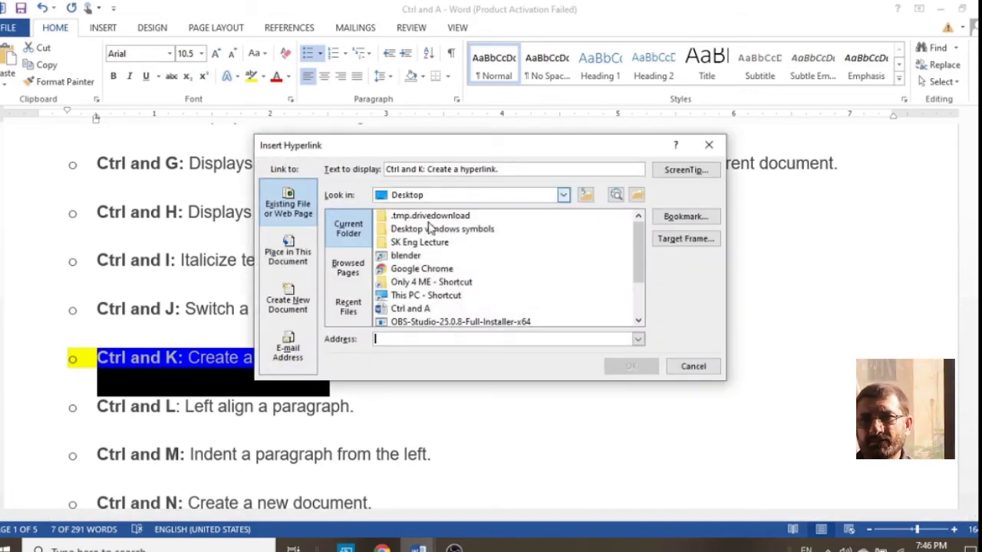
Step: Link the Ctrl and K line to the 'Connecting...' entry under Browsed Pages
left_click(350, 278)
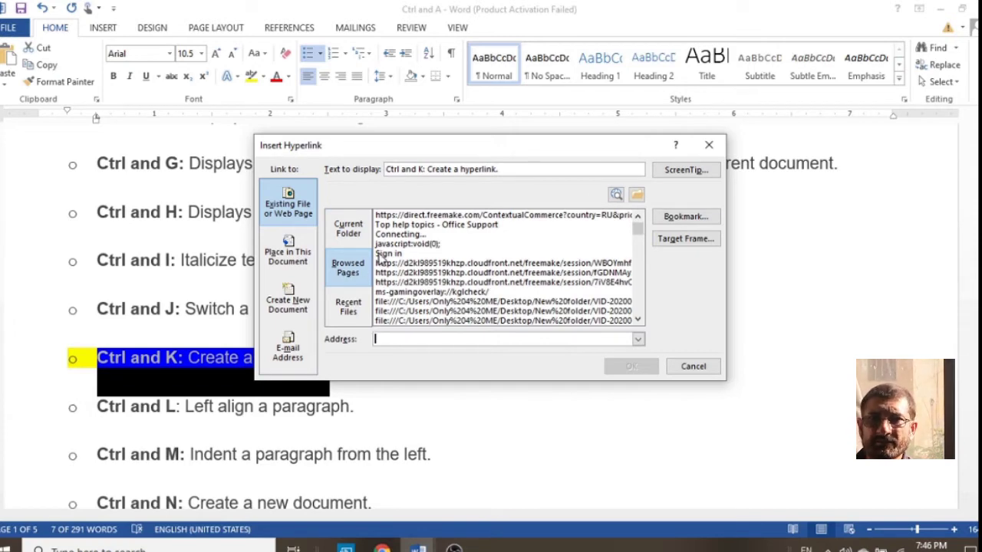
left_click(402, 238)
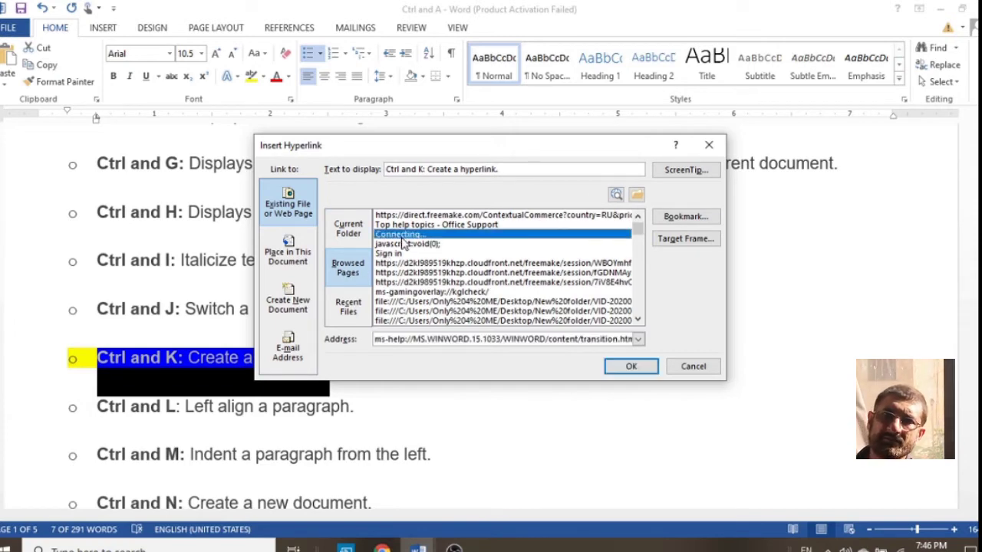
scroll(402, 244, "down", 5)
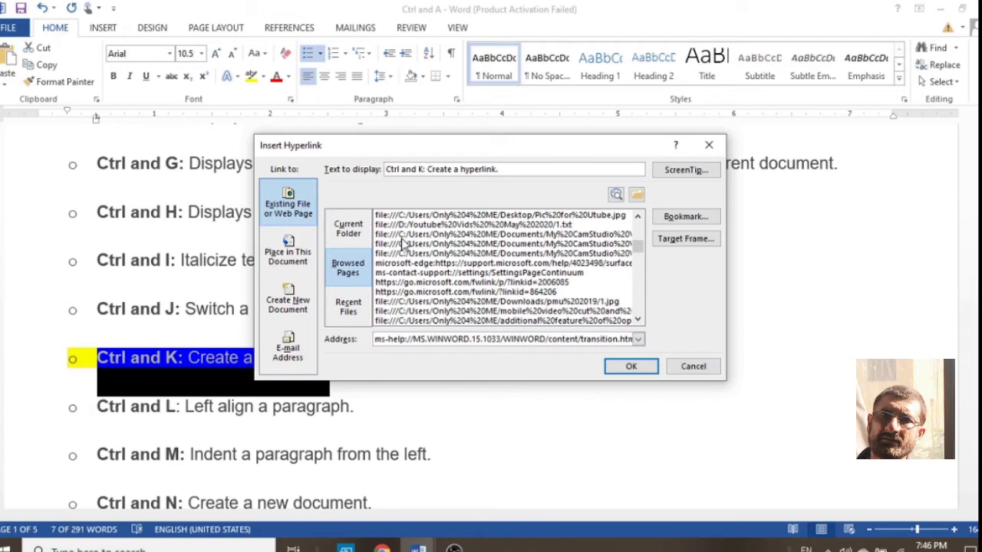
scroll(402, 244, "up", 5)
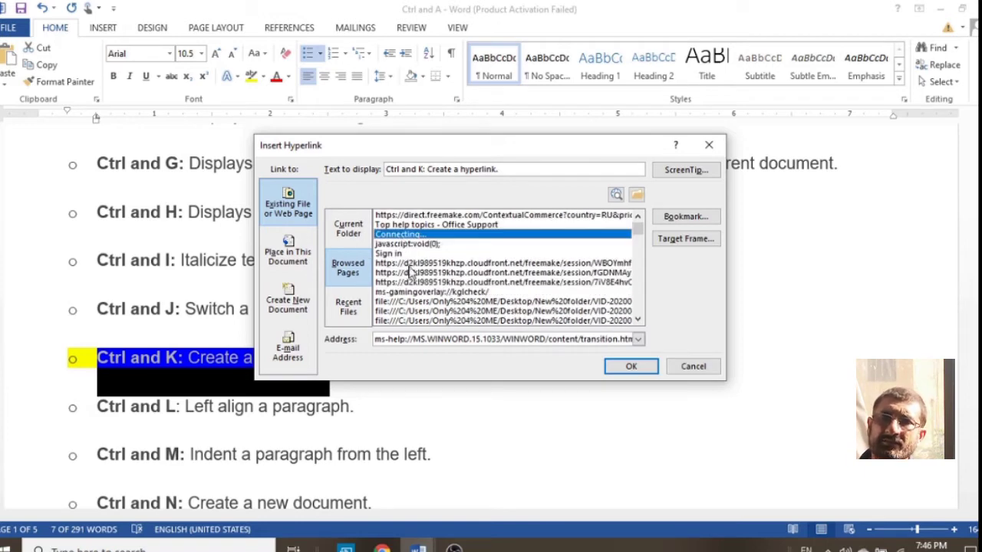
key("Return")
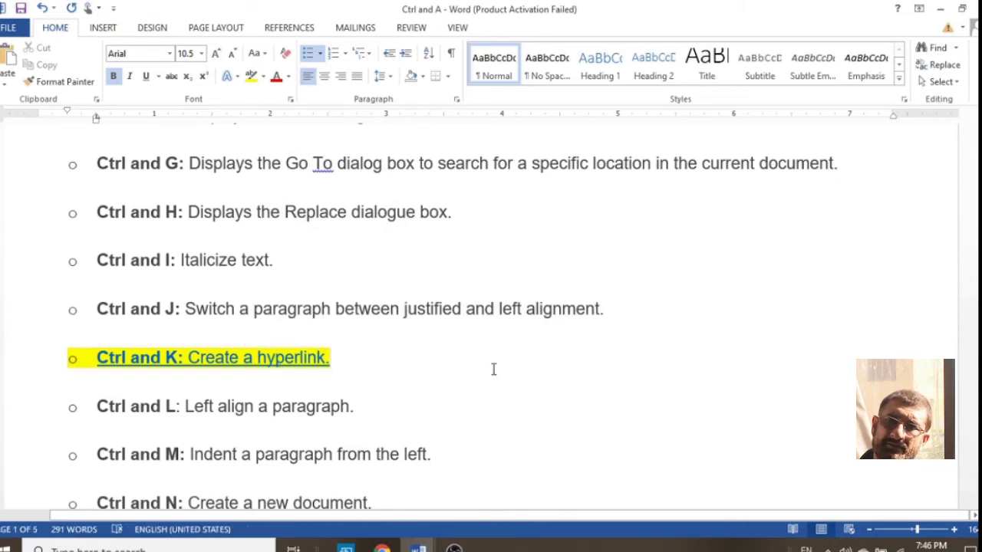
Step: Follow the Ctrl and K hyperlink, close Chrome's sign-in tab, and return to the Ctrl and A document
left_click(270, 361, "ctrl")
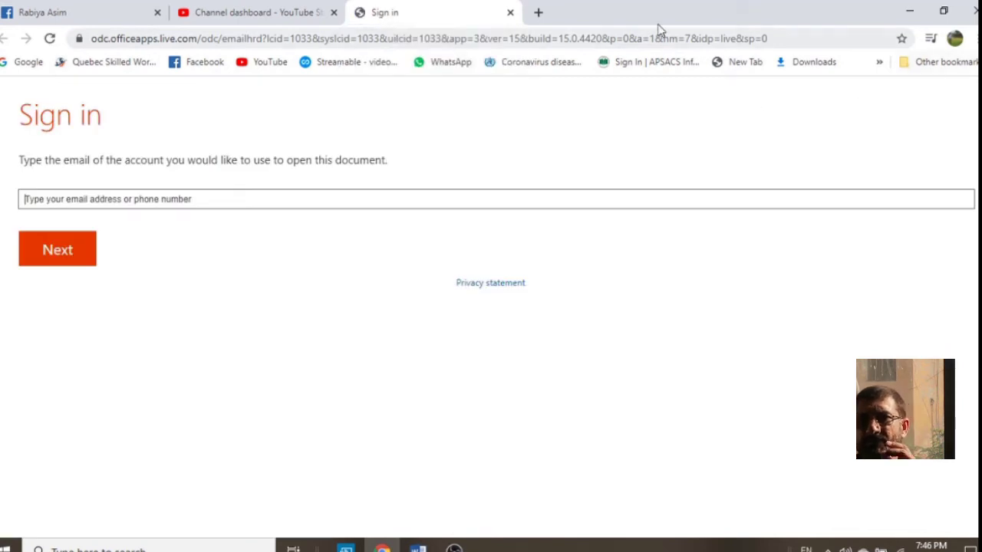
left_click(510, 14)
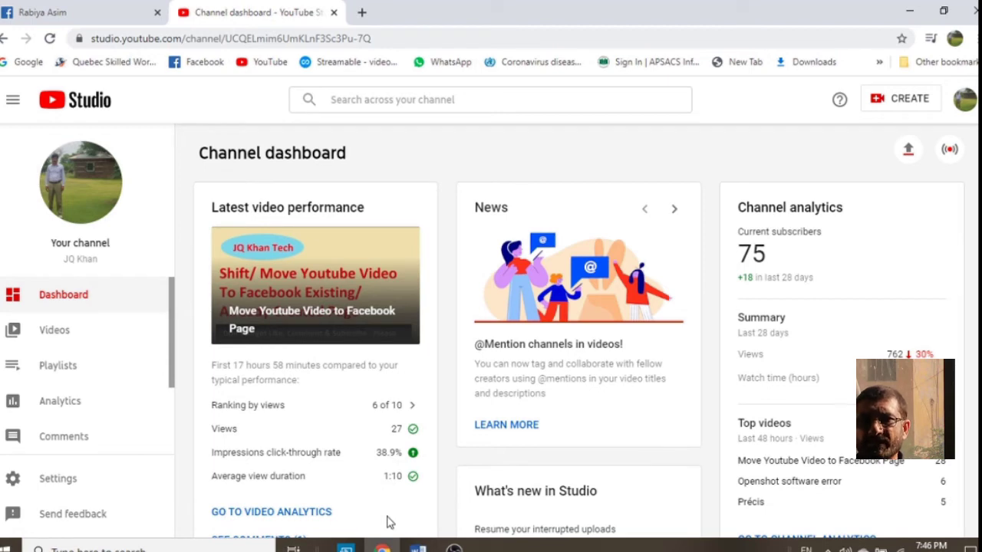
mouse_move(417, 548)
left_click(371, 495)
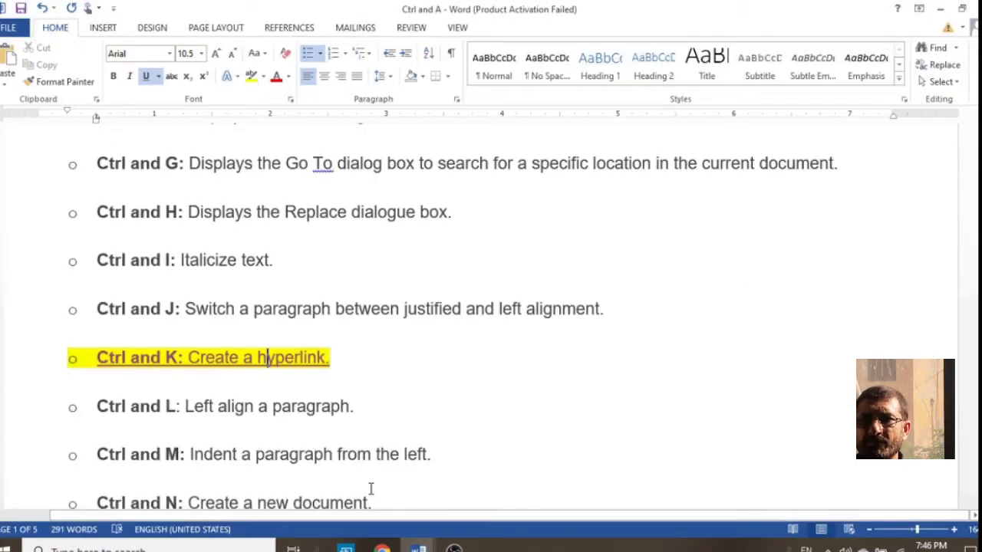
Step: Undo the Ctrl and K hyperlink and highlight, then select the Ctrl and L and Ctrl and M lines
key("ctrl+z")
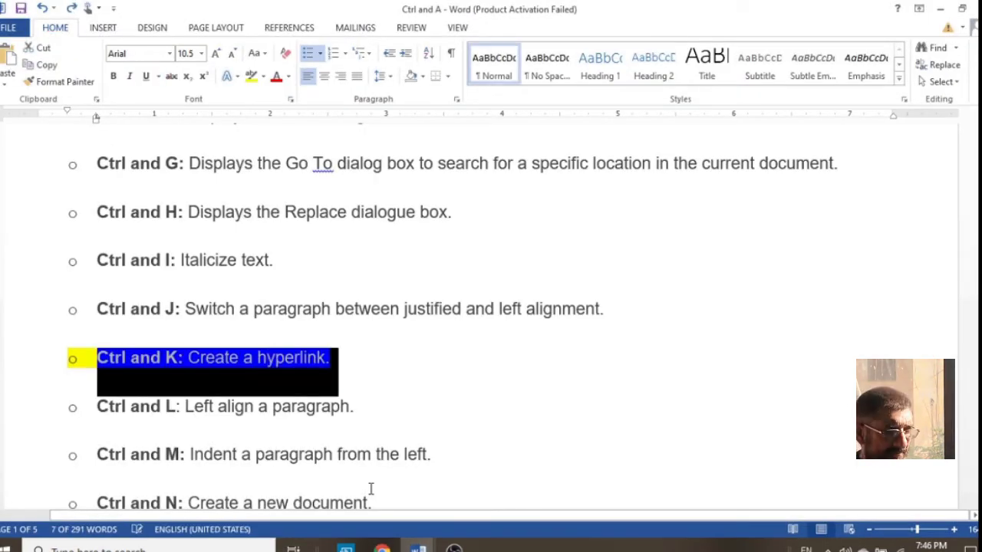
key("ctrl+z")
key("ctrl+z")
left_click(387, 418)
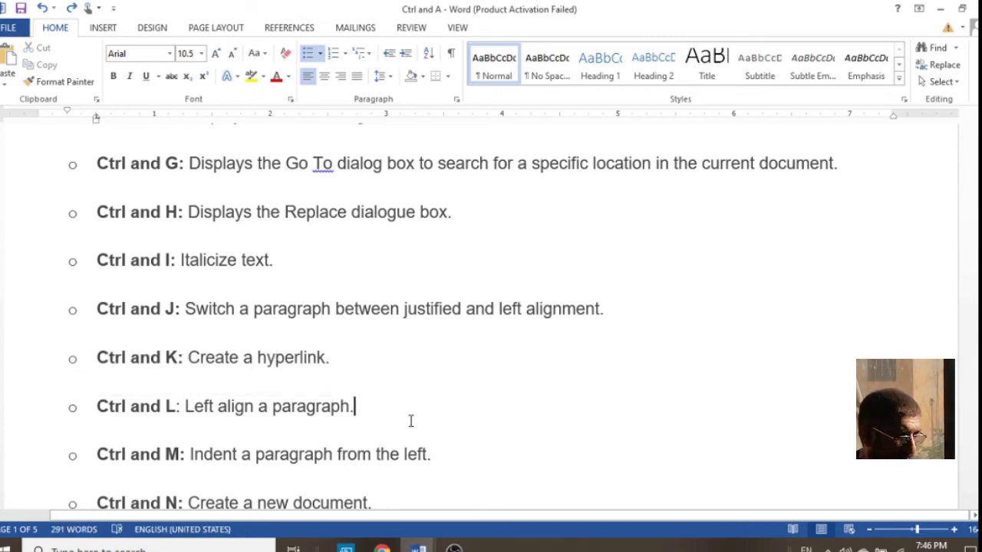
triple_click(411, 421)
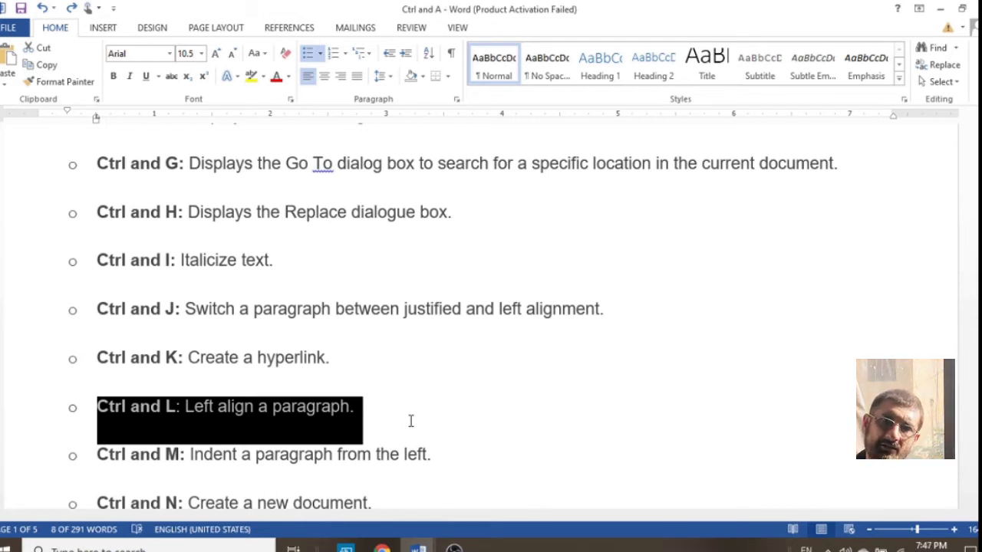
key("Left")
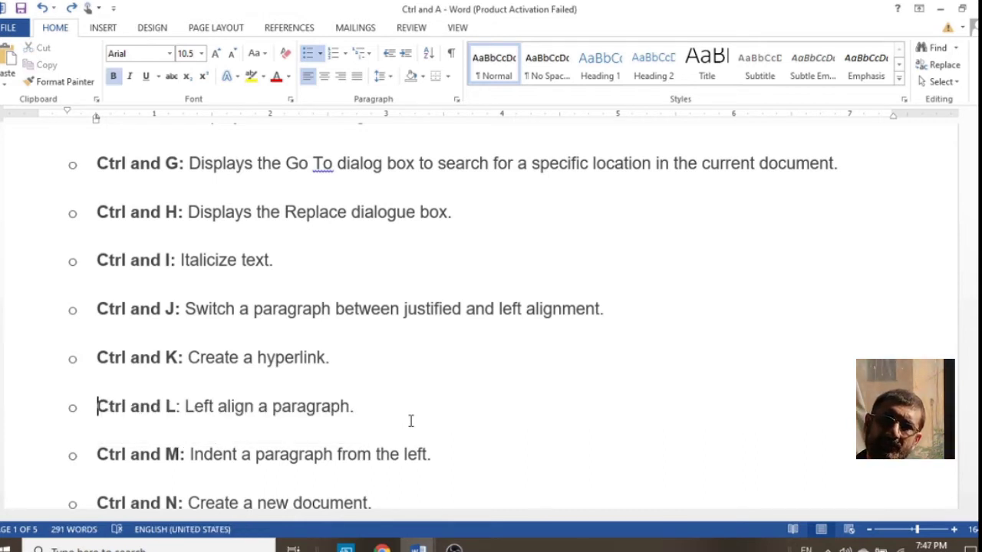
key("shift+Down")
key("shift+Down")
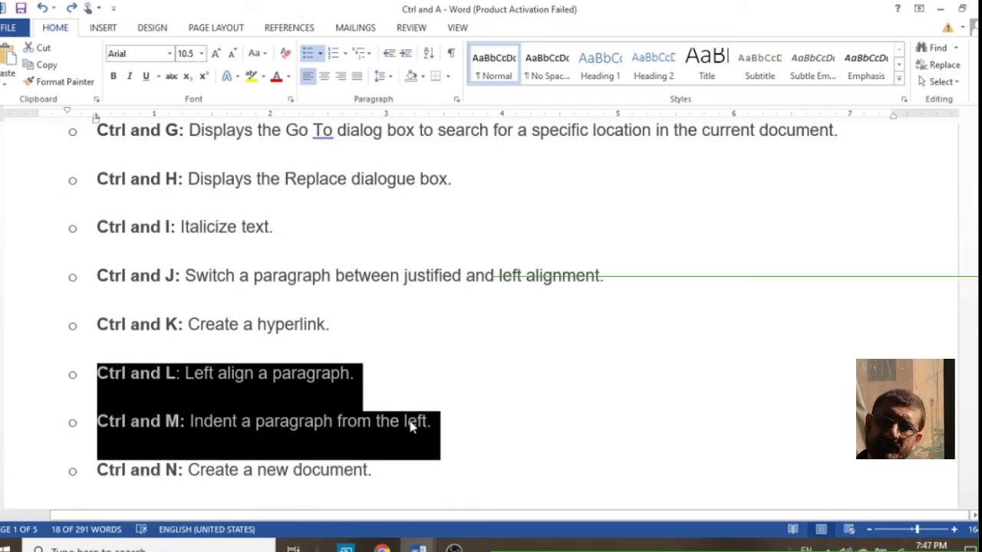
Step: Highlight the Ctrl and L and Ctrl and M lines yellow, then justify Document2's first paragraph
left_click(252, 77)
key("Right")
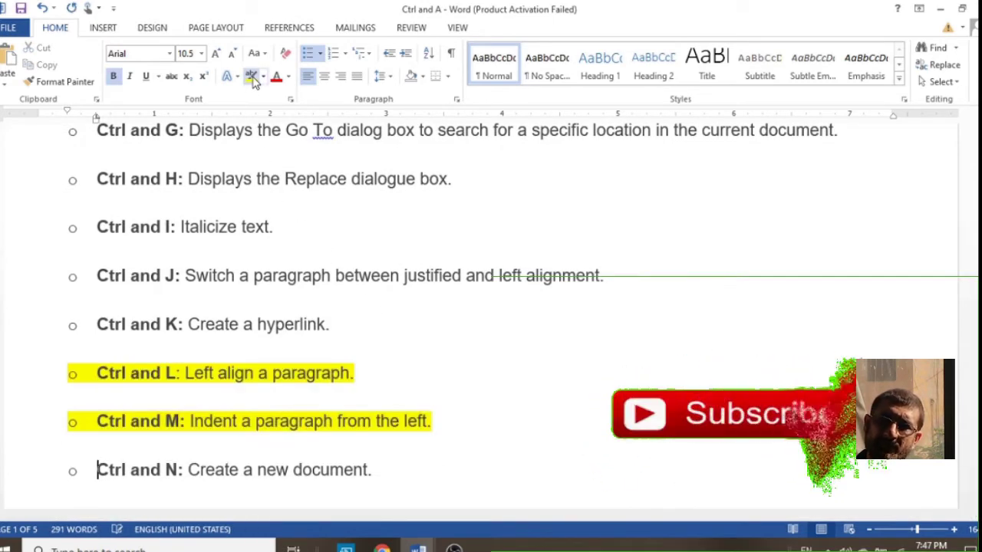
mouse_move(418, 547)
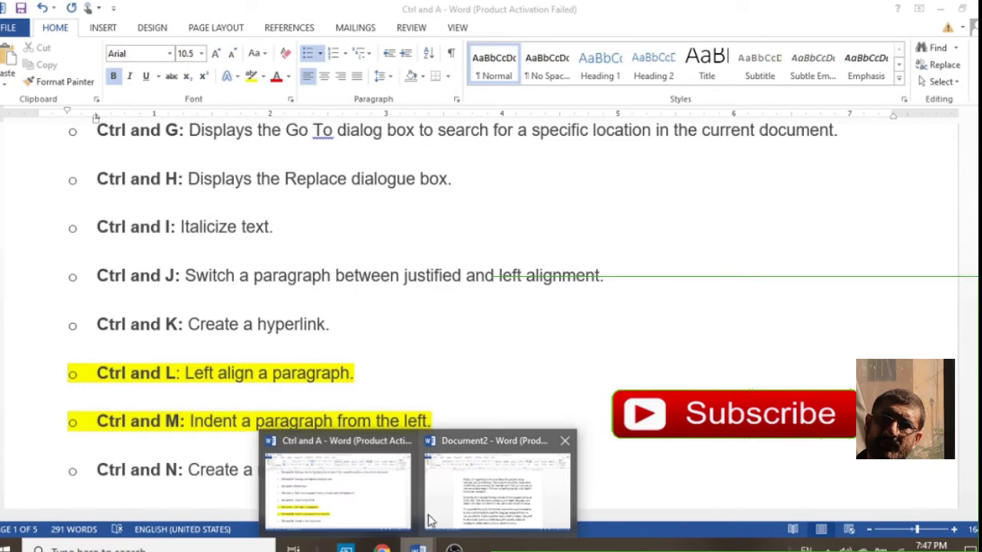
left_click(460, 506)
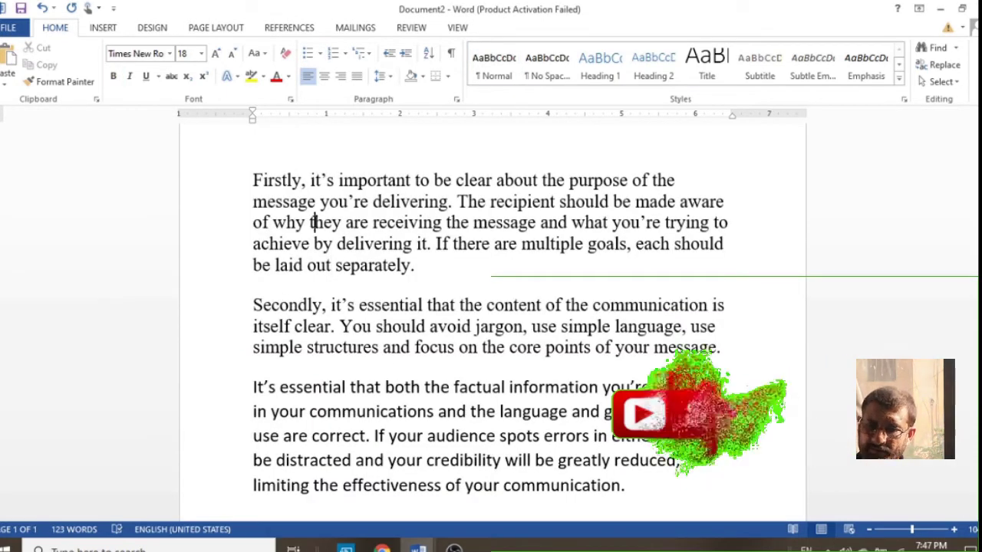
key("ctrl+Home")
key("shift+End")
left_click(405, 283, "shift")
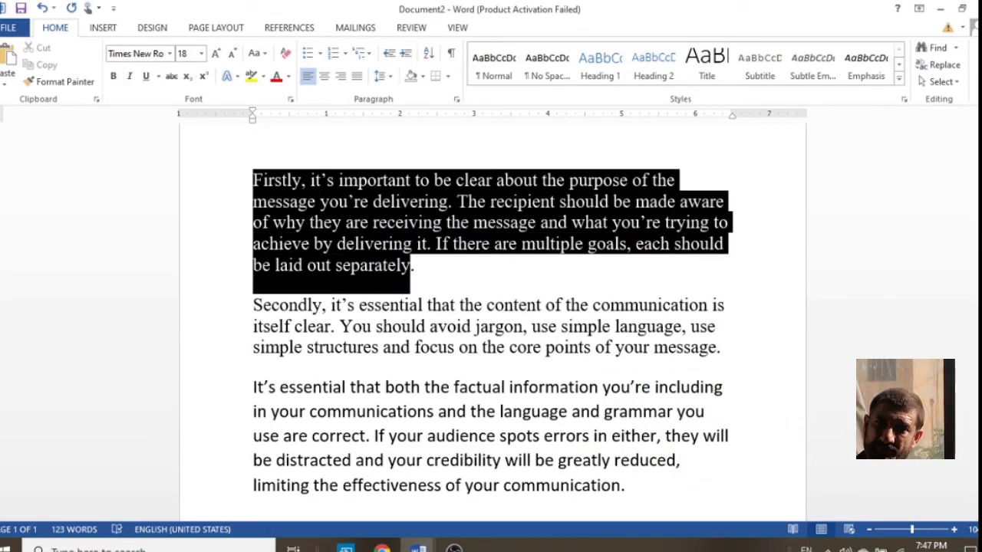
key("ctrl+j")
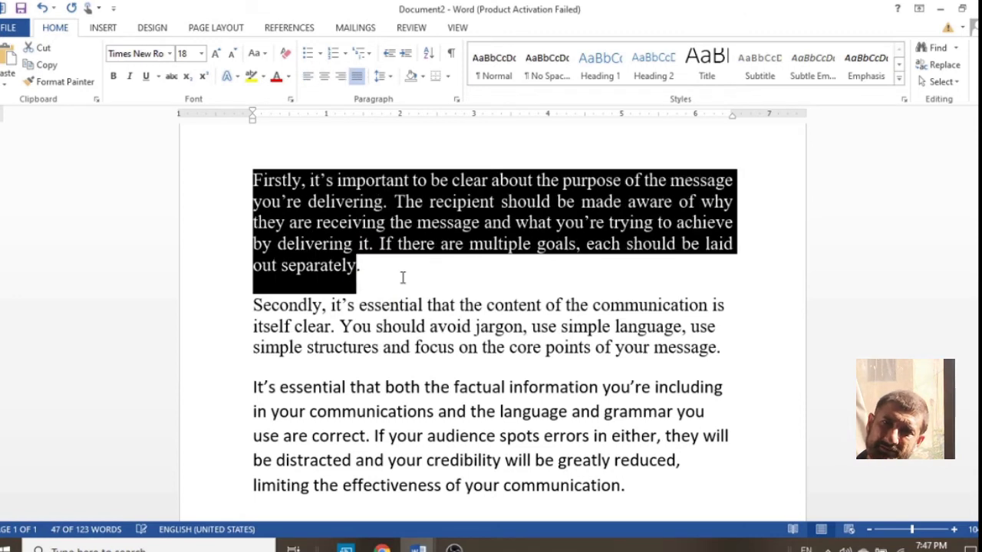
Step: Indent the first paragraph twice, remove both indents, then left-align and re-justify it
key("ctrl+m")
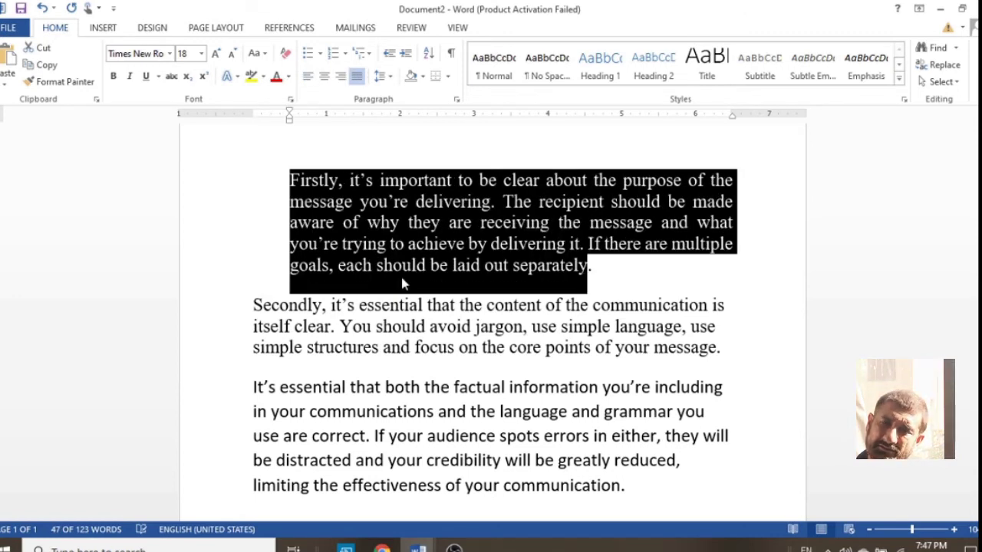
key("ctrl+m")
key("ctrl+shift+m")
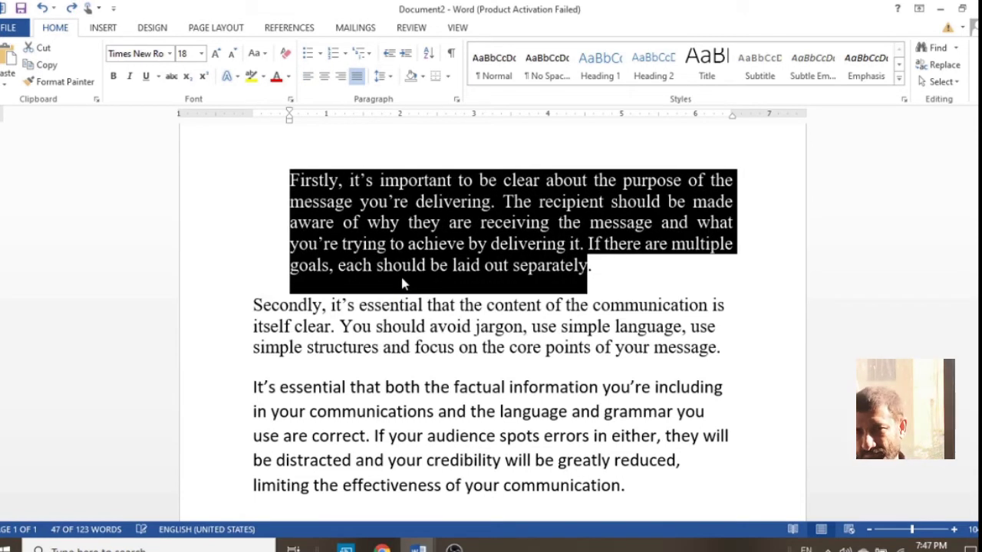
key("ctrl+shift+m")
key("ctrl+l")
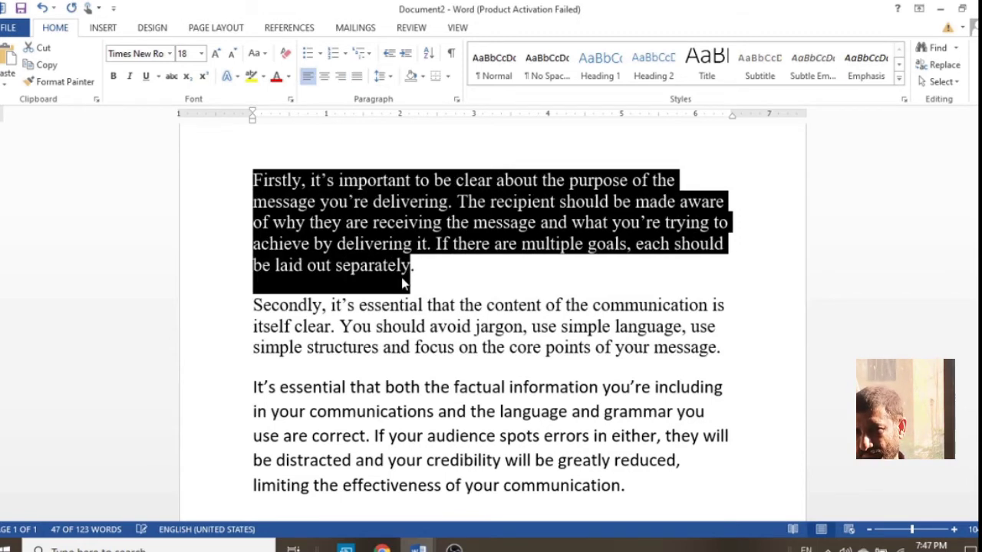
key("ctrl+j")
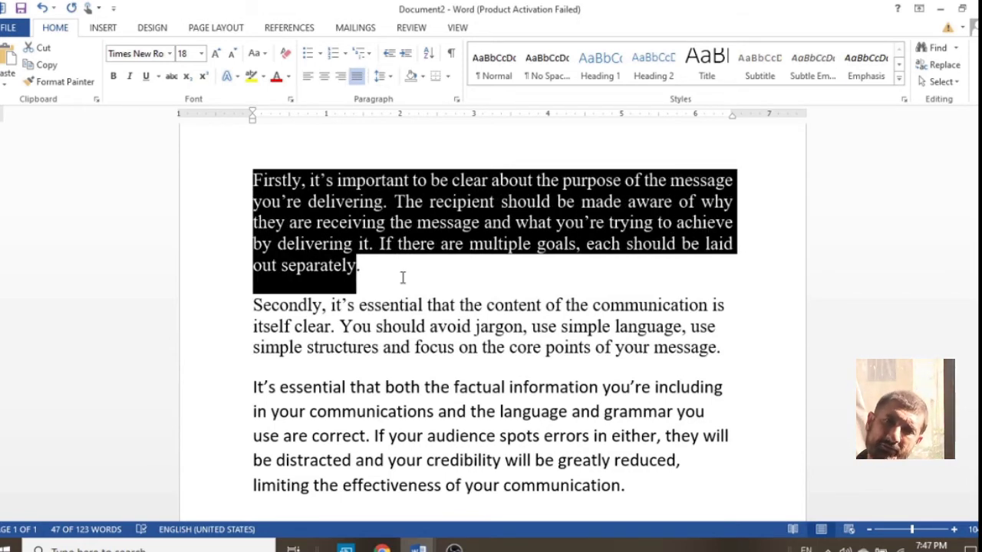
Step: Add and remove a left indent once more, then return to the shortcuts list
key("ctrl+m")
key("ctrl+m")
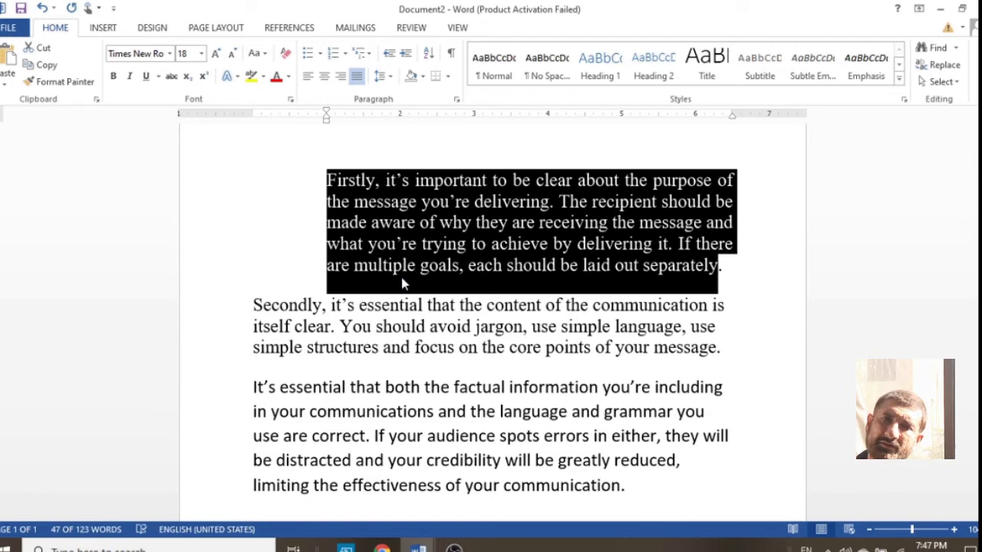
key("ctrl+shift+m")
key("ctrl+shift+m")
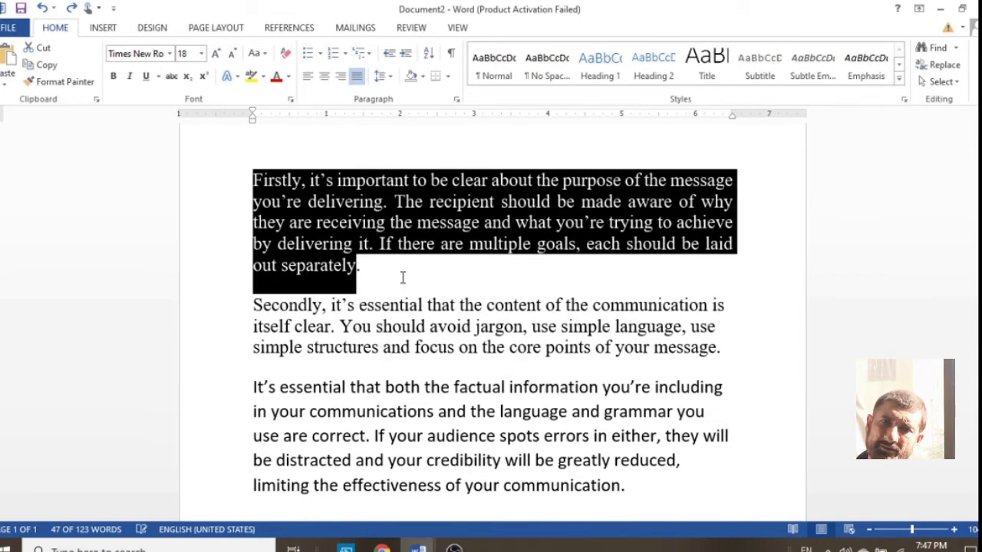
left_click(378, 267)
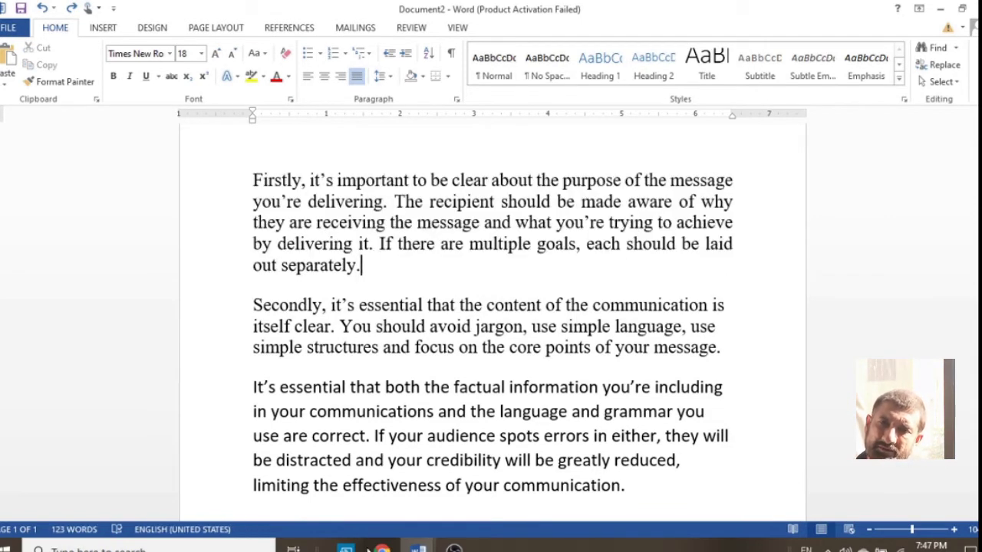
mouse_move(418, 548)
left_click(308, 491)
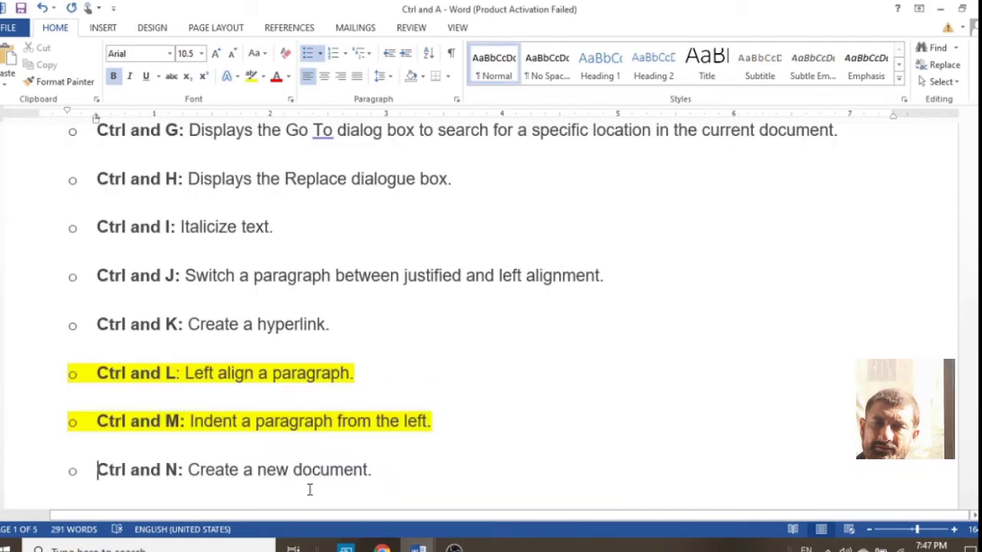
key("shift+Up")
key("shift+Up")
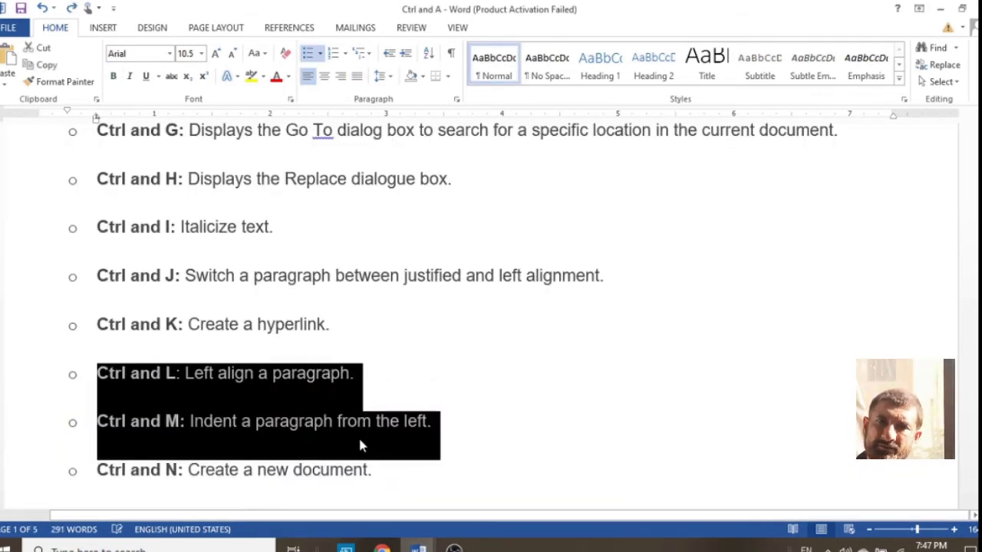
scroll(357, 435, "down", 3)
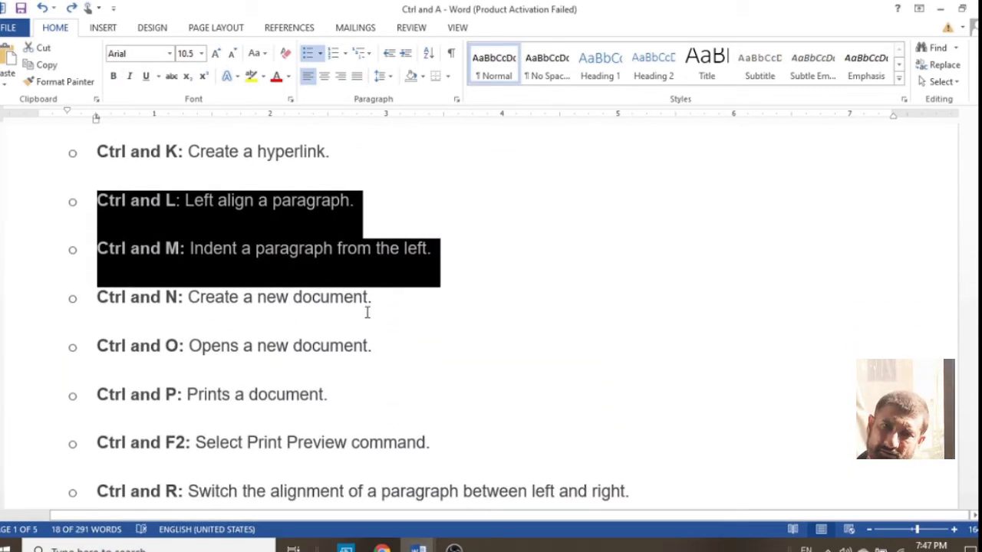
left_click(374, 301)
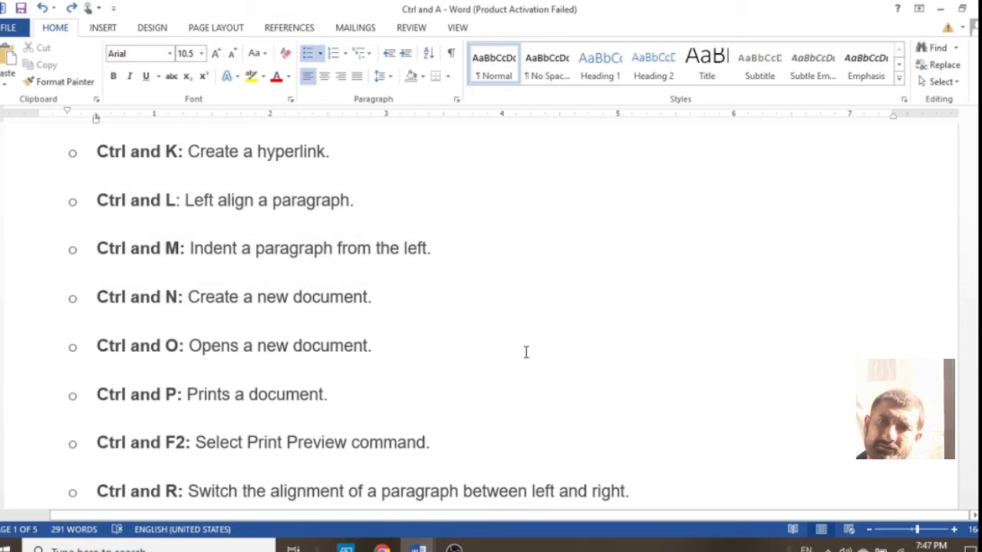
key("shift+Home")
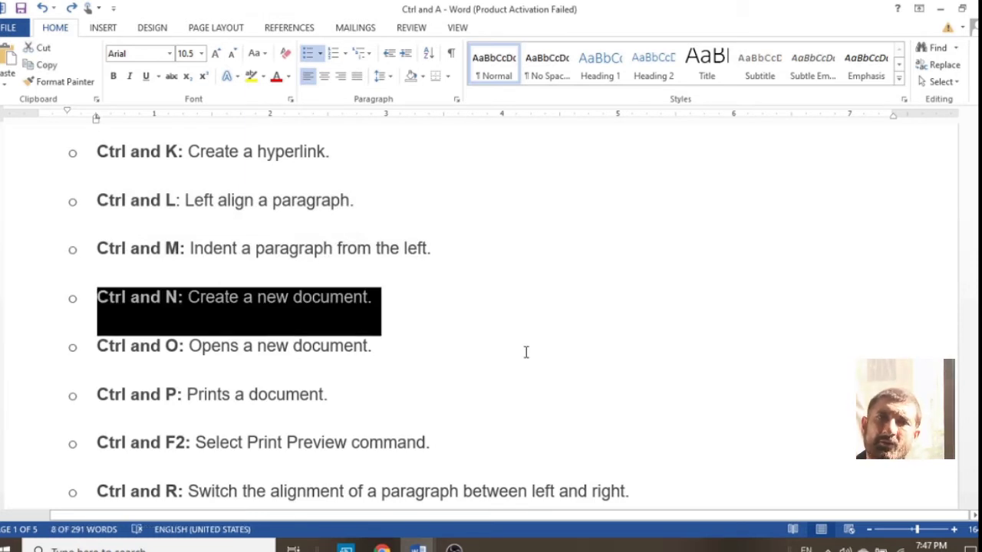
left_click(251, 76)
key("Left")
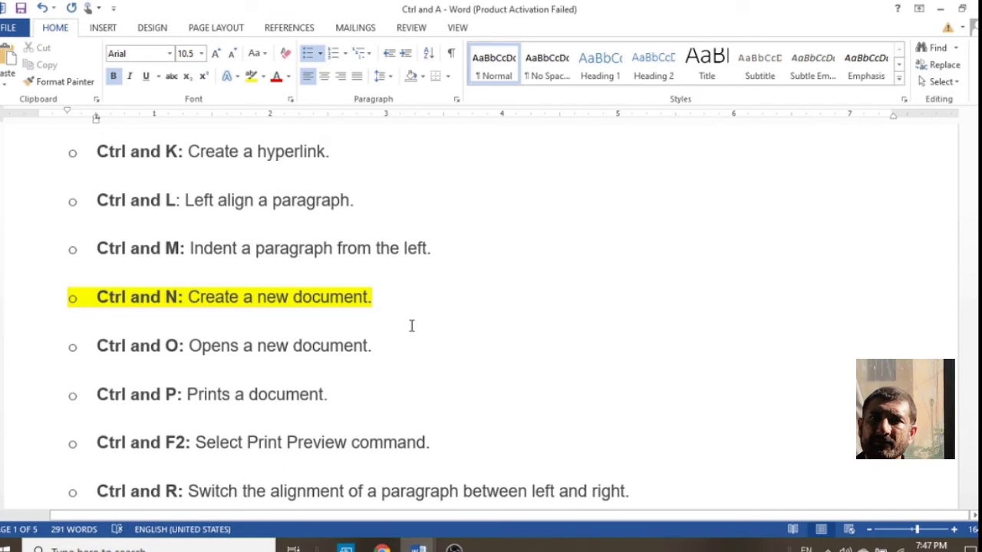
key("ctrl+n")
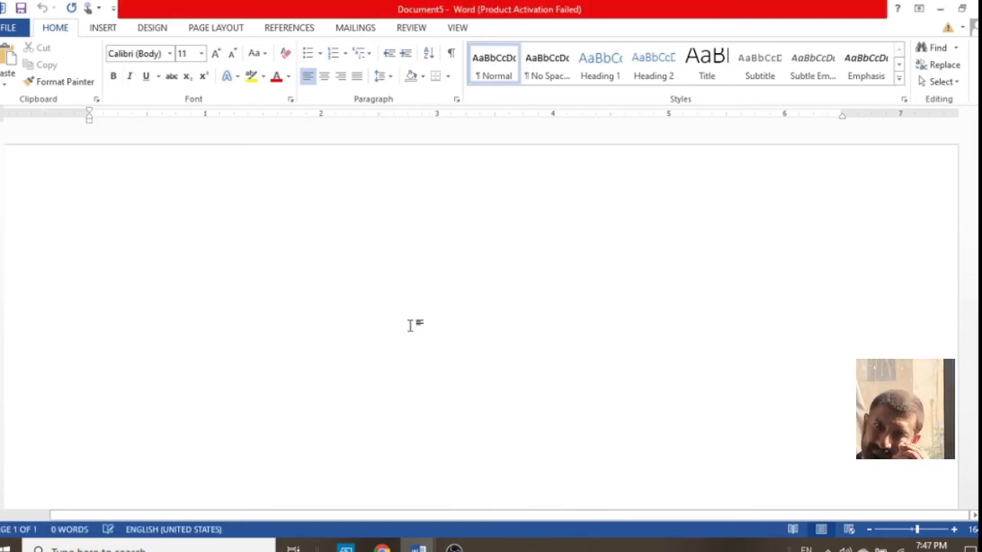
type("kvxcklvjxkclvj")
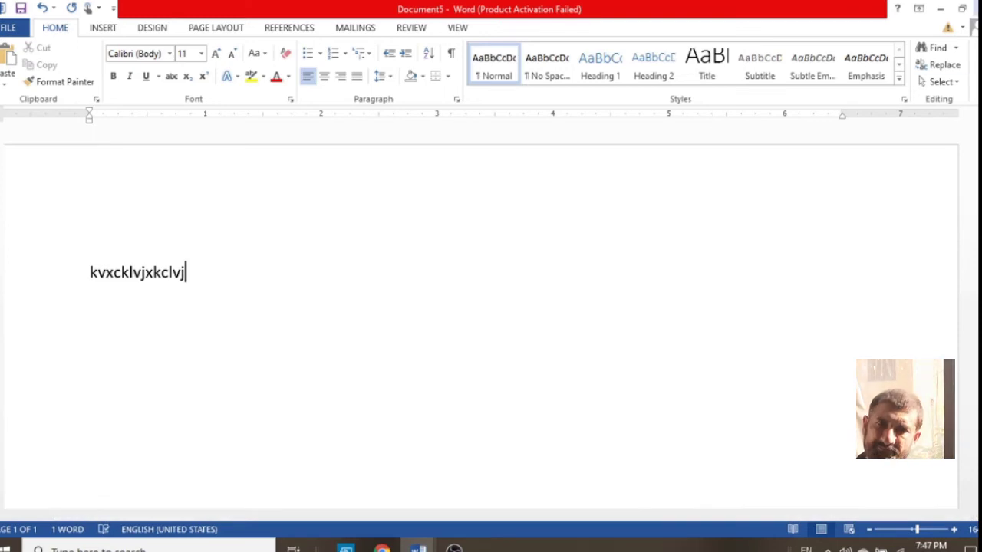
key("ctrl+w")
left_click(483, 304)
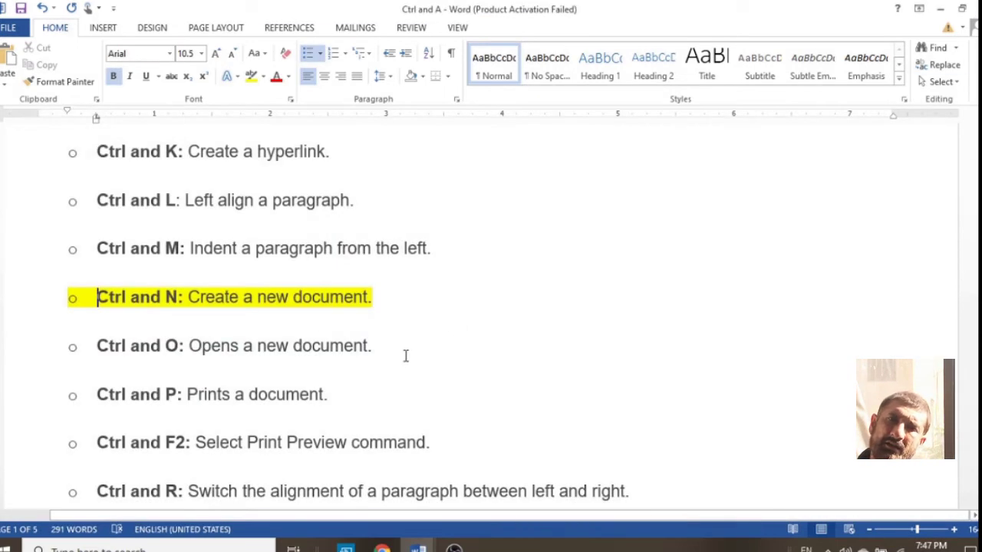
key("ctrl+shift+Down")
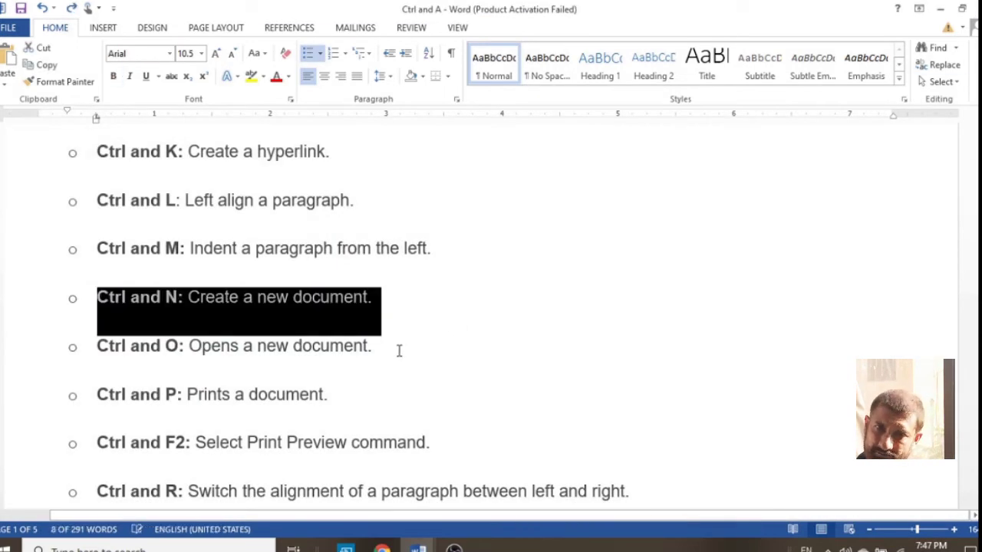
left_click(399, 351)
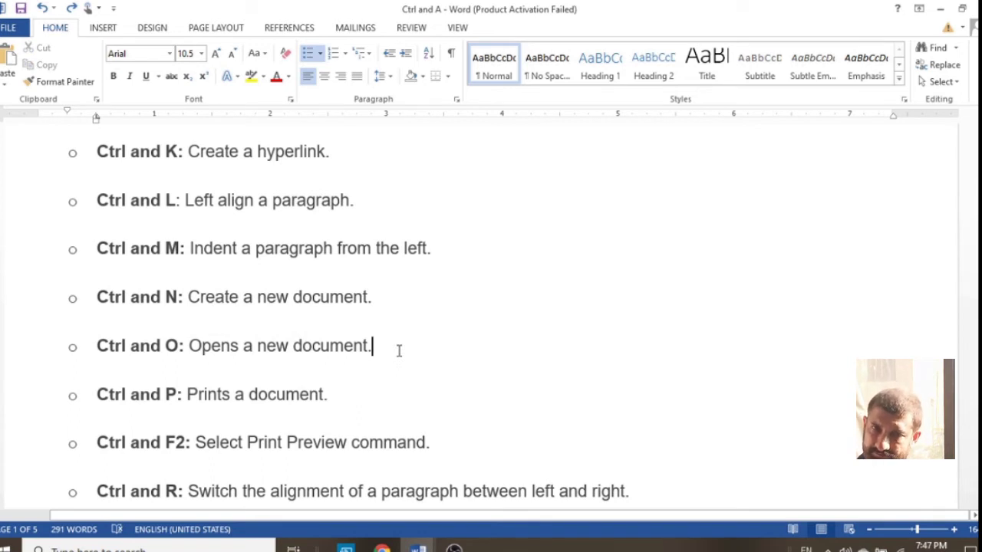
triple_click(399, 350)
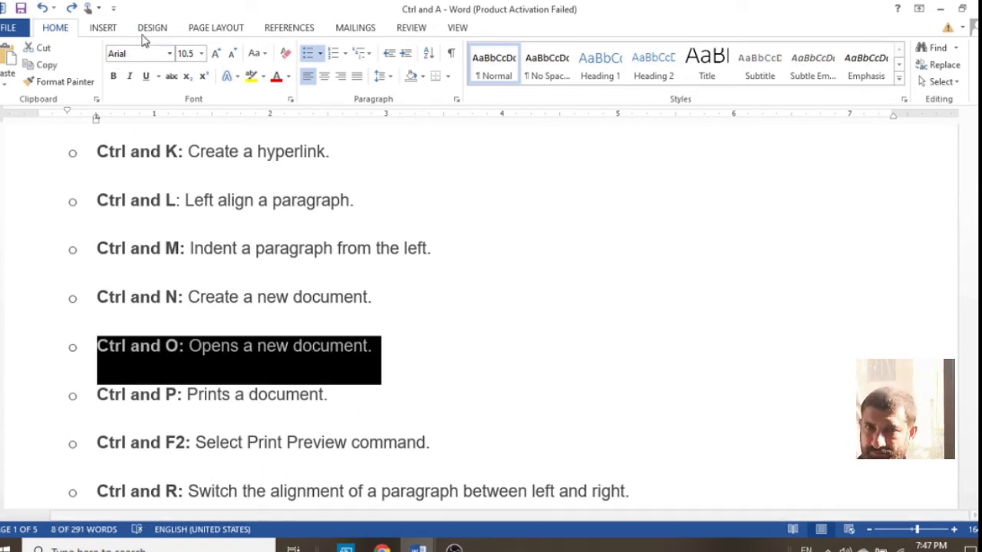
left_click(253, 77)
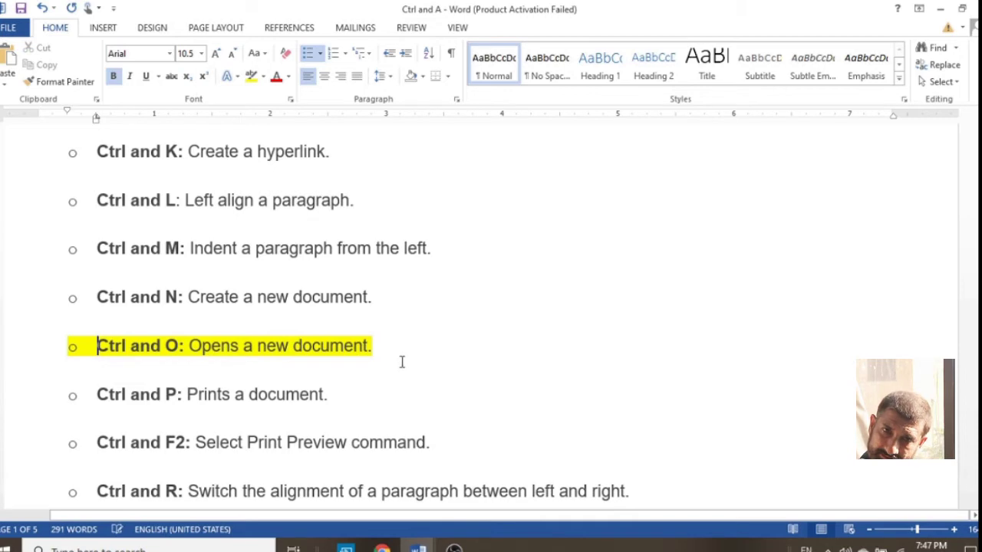
left_click(391, 340)
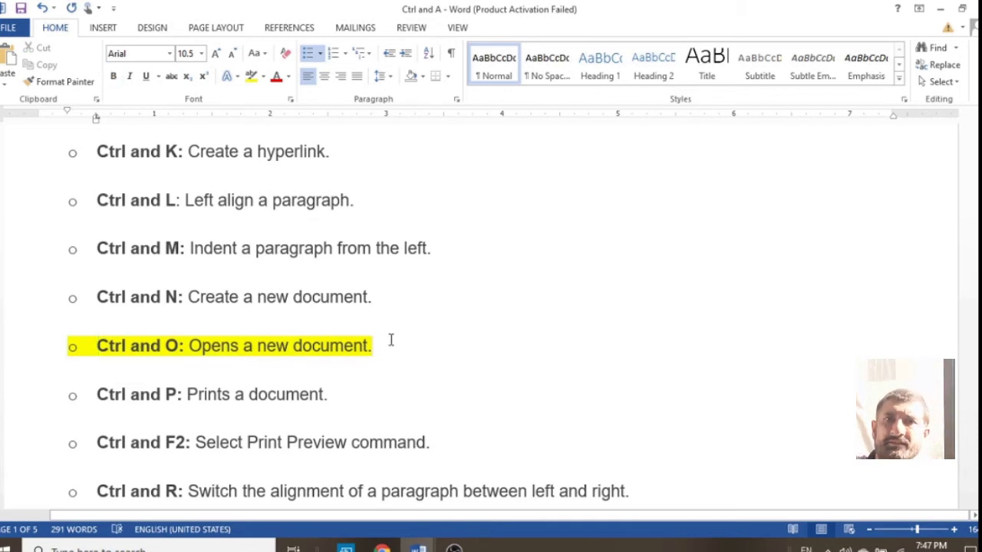
key("ctrl+o")
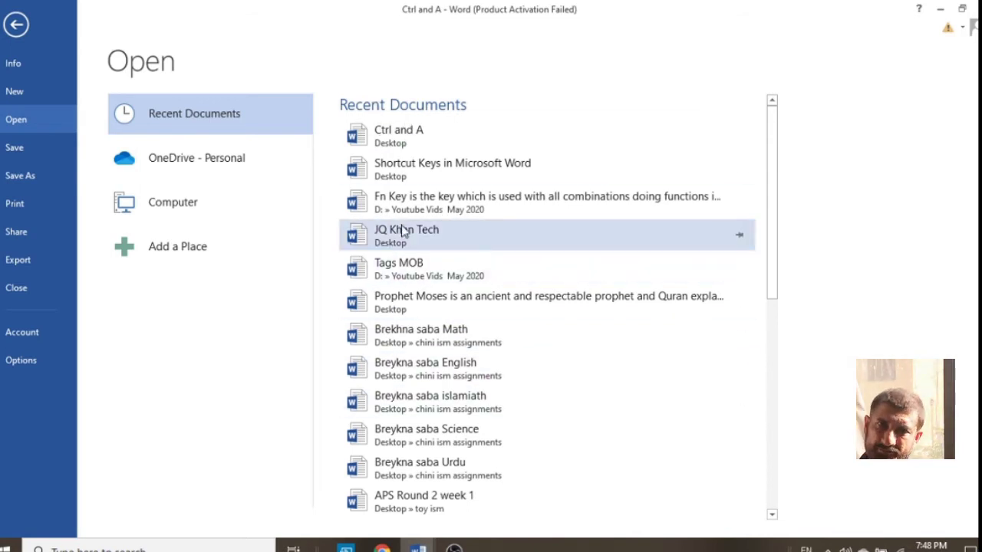
key("Escape")
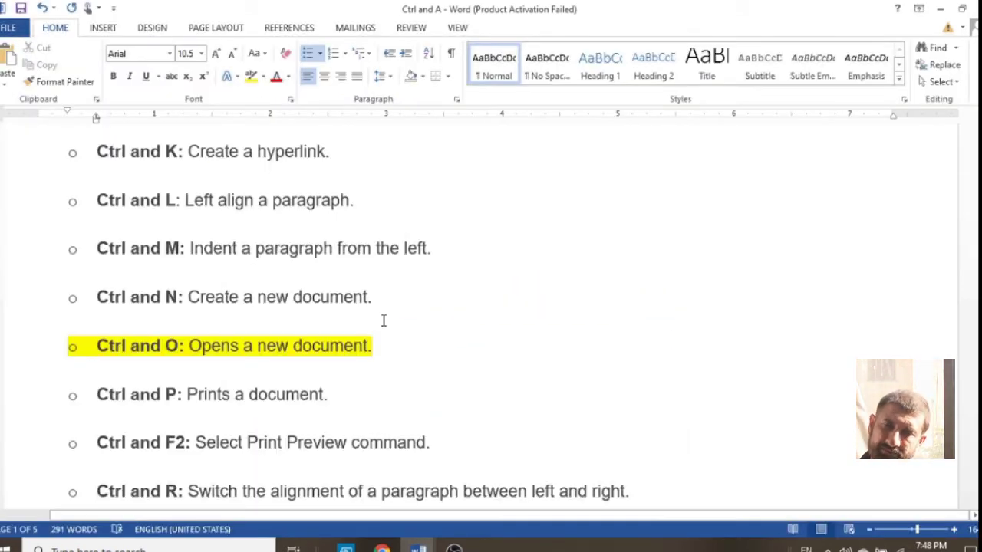
triple_click(384, 321)
left_click(364, 399)
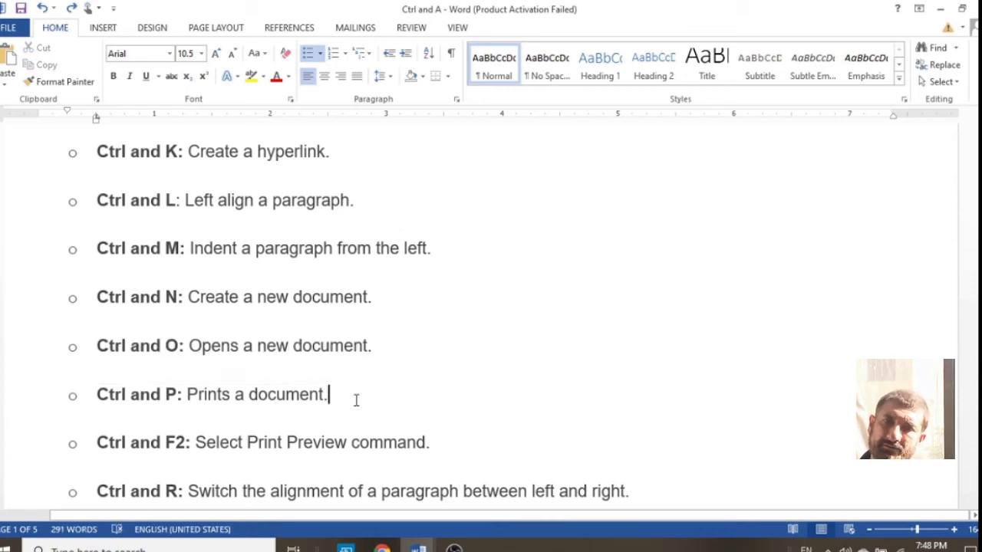
left_click(98, 396)
key("shift+Down")
key("shift+Down")
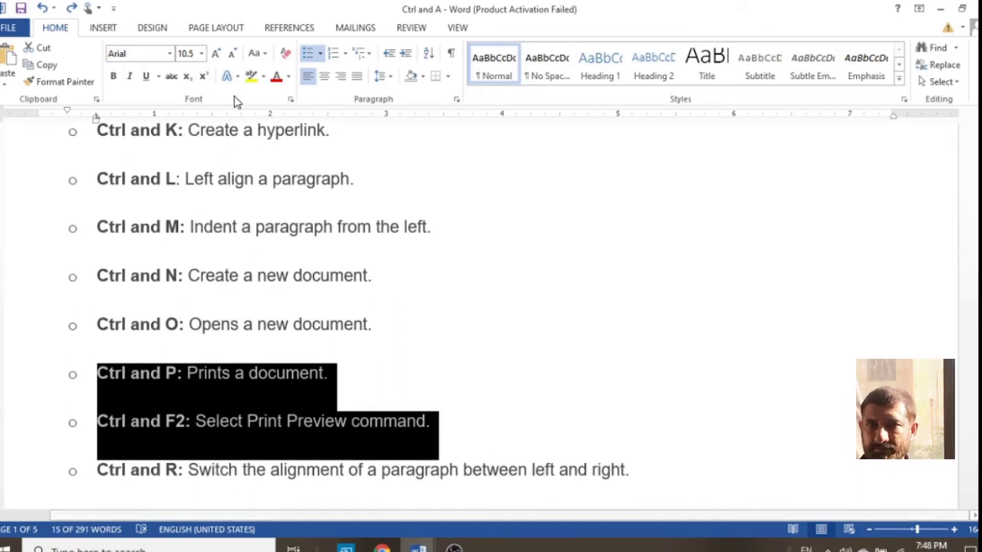
left_click(250, 76)
key("Right")
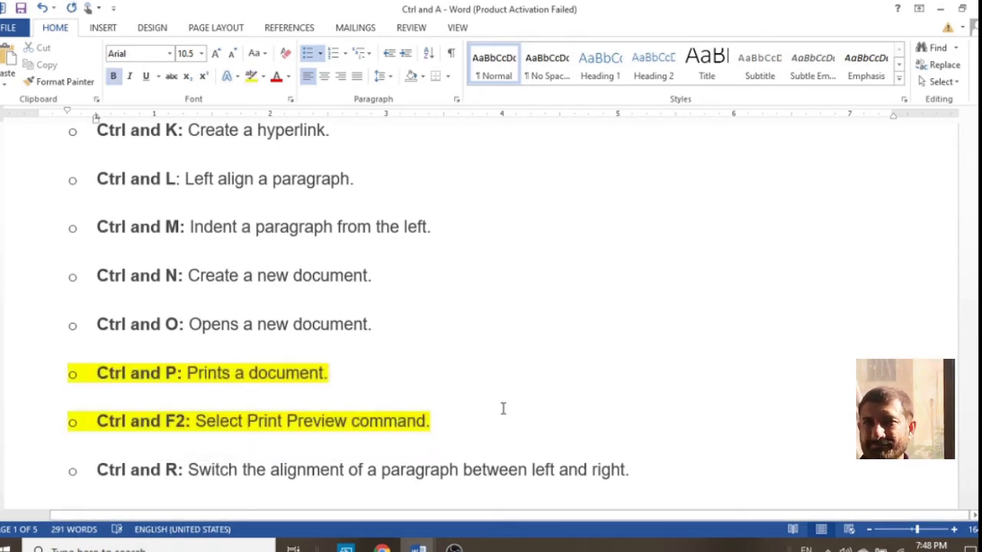
key("ctrl+p")
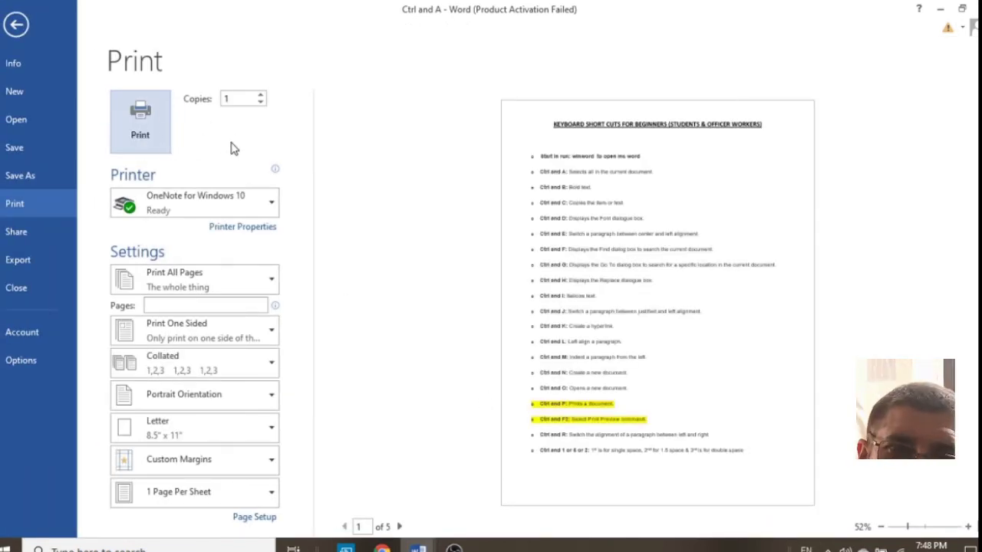
key("Escape")
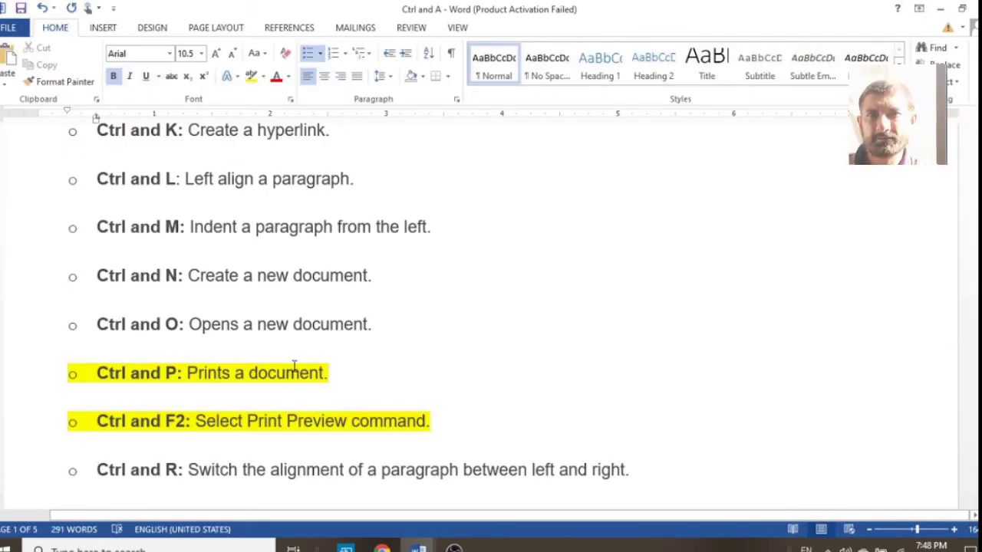
key("shift+Up")
key("shift+Up")
left_click(487, 421)
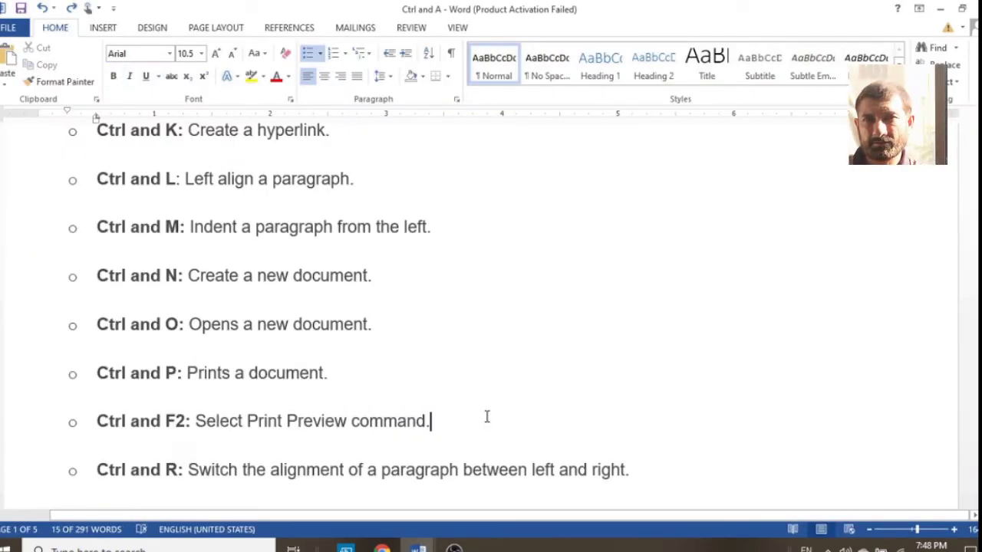
Step: Highlight the Ctrl and R line in yellow
scroll(487, 414, "down", 3)
scroll(485, 401, "down", 1)
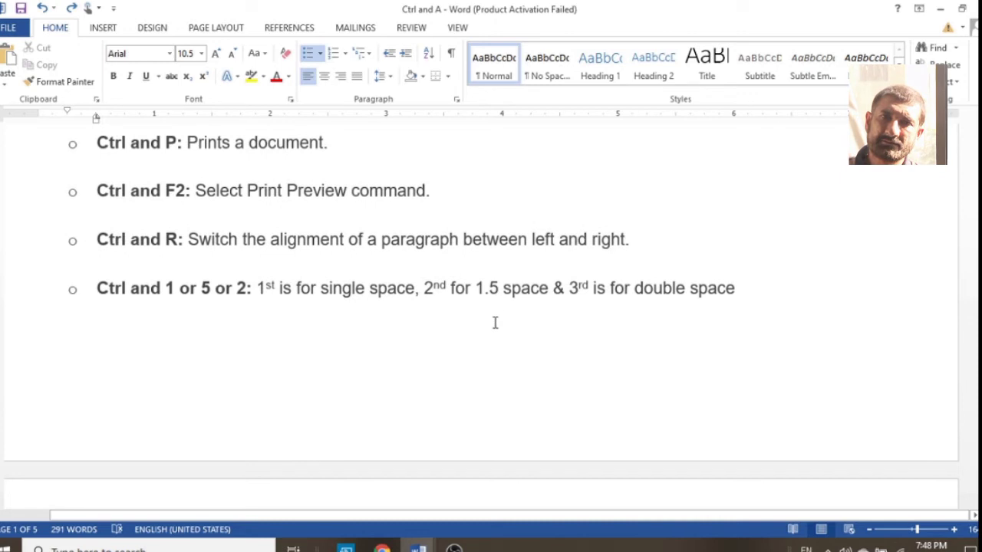
left_click(630, 239)
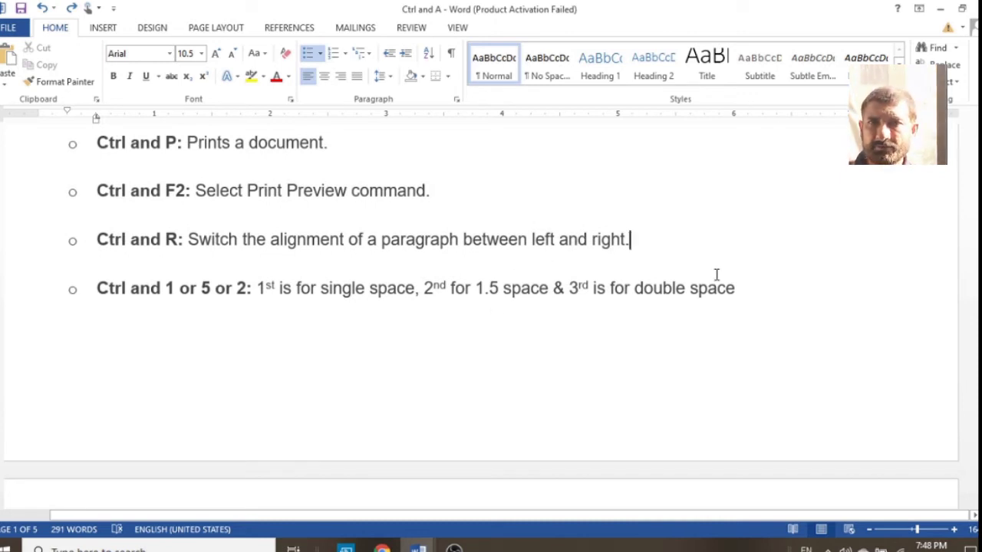
key("shift+Home")
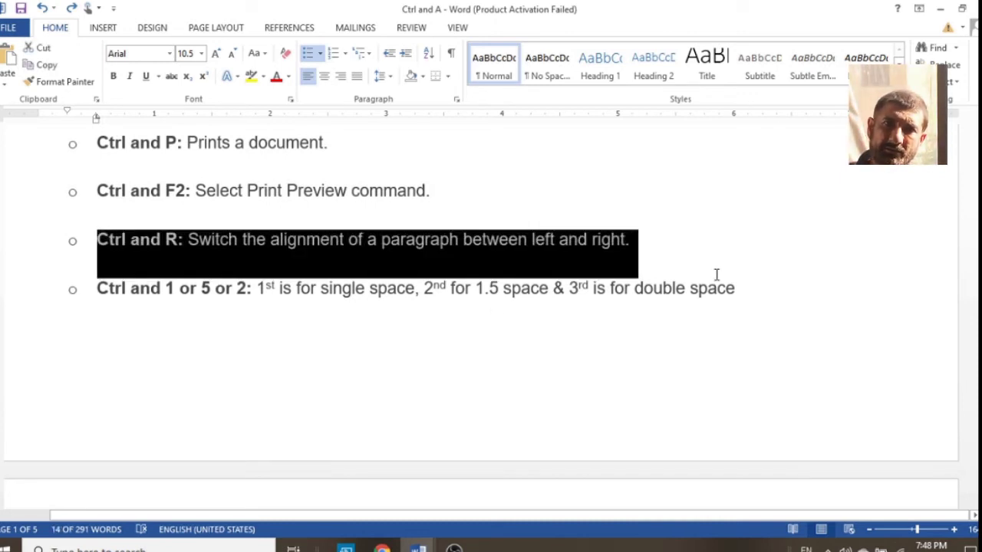
left_click(251, 76)
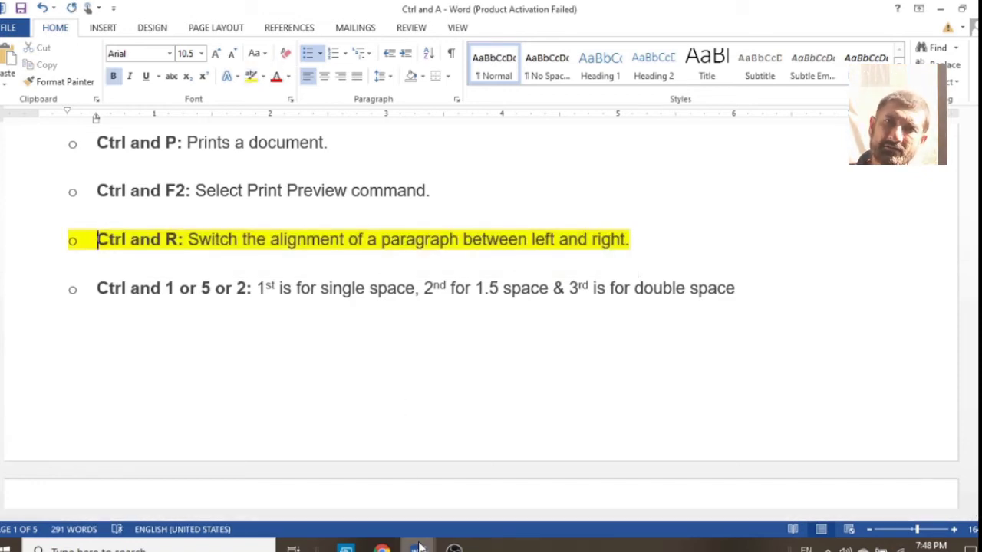
Step: Right-align and left-align Document2's first paragraph twice, then go back to the shortcuts list
mouse_move(419, 547)
left_click(468, 497)
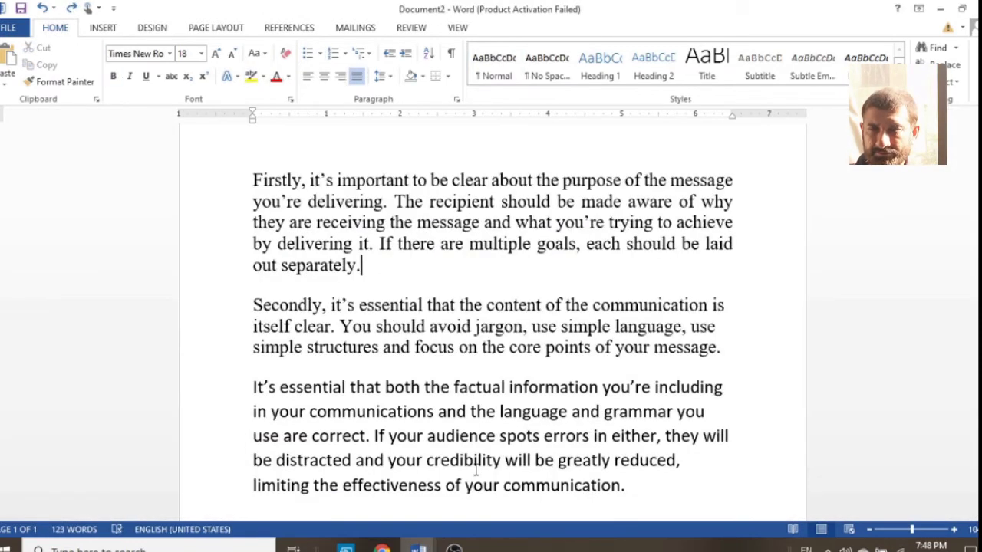
key("ctrl+r")
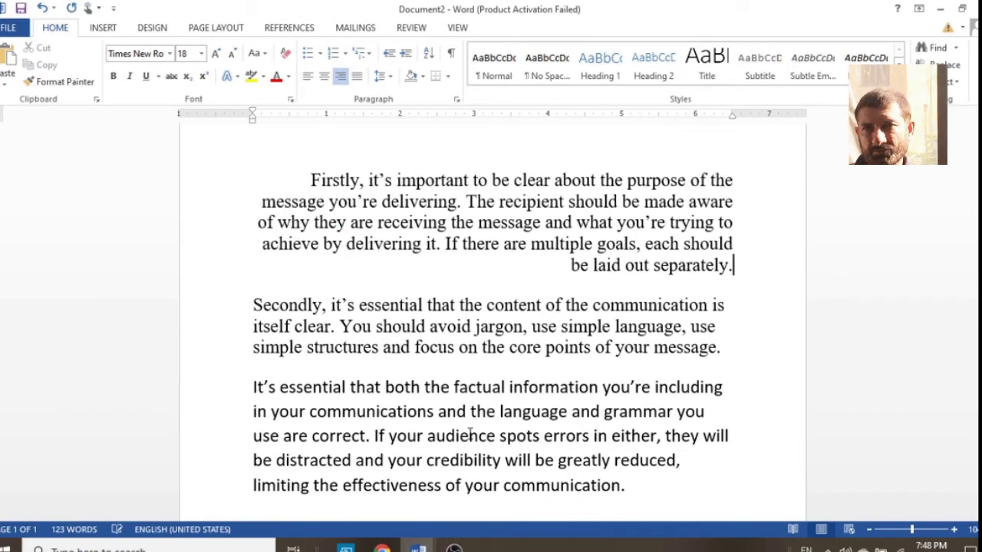
key("ctrl+l")
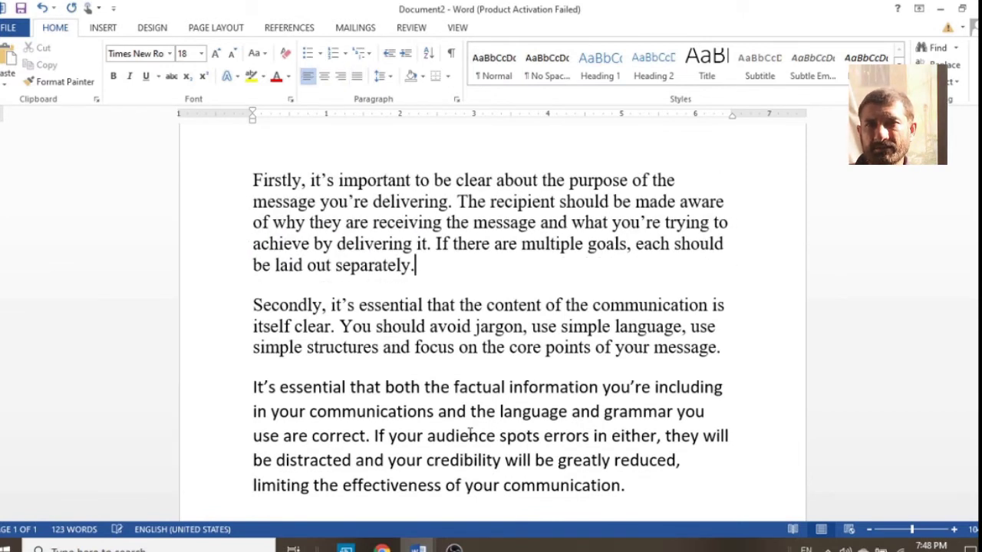
key("ctrl+r")
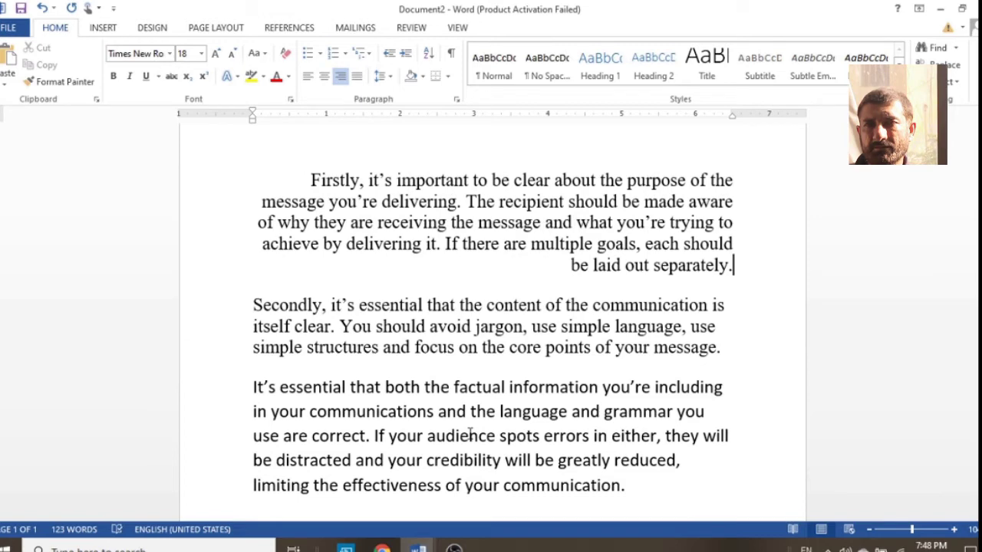
key("ctrl+l")
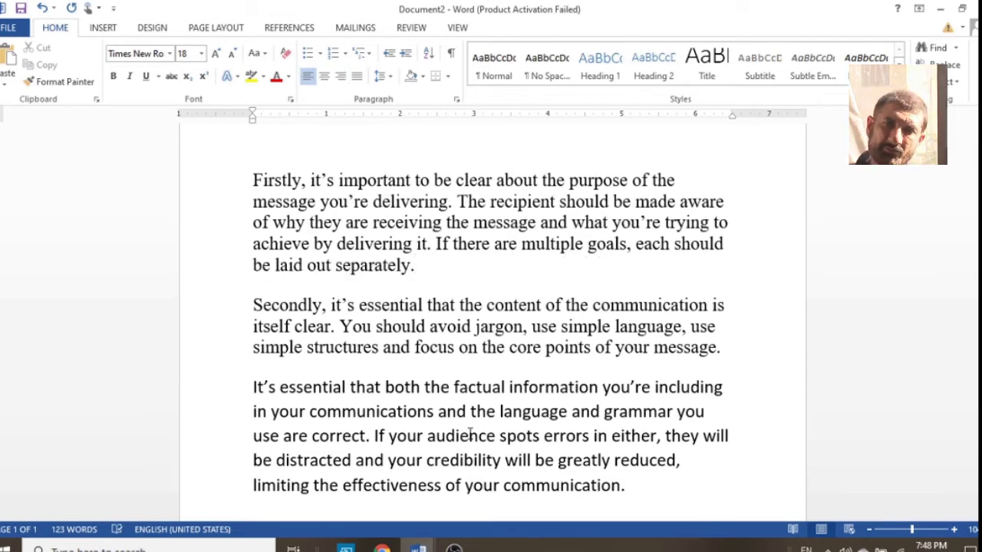
mouse_move(418, 547)
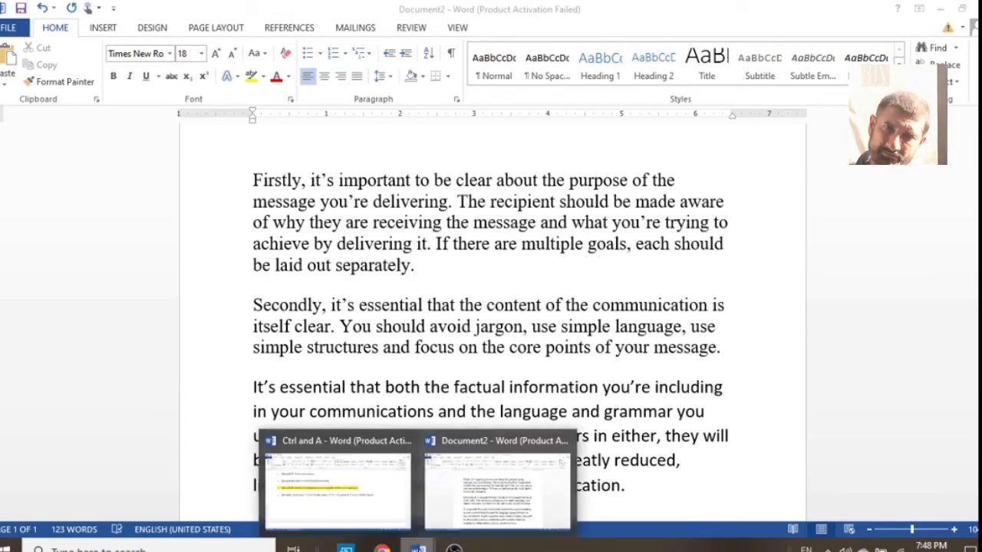
left_click(372, 514)
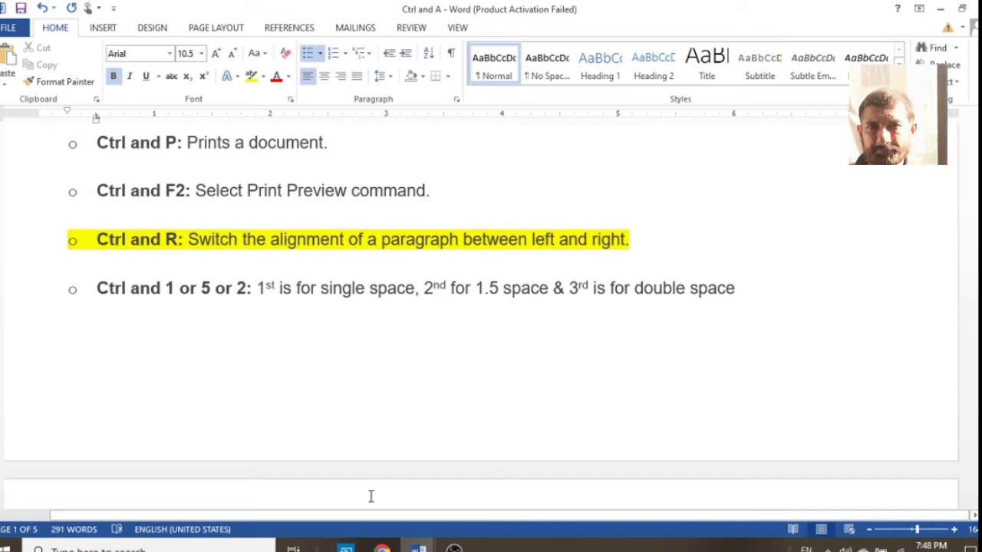
key("ctrl+shift+Down")
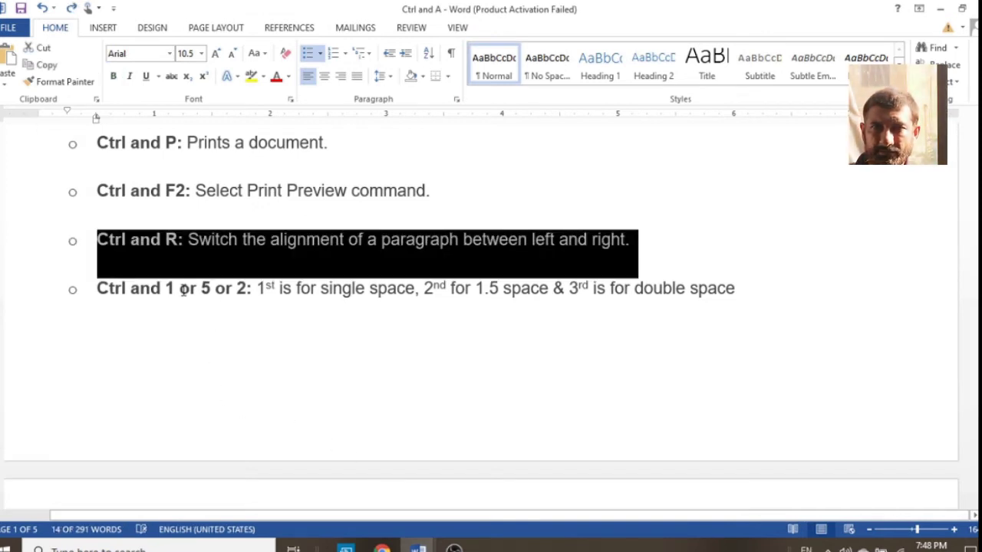
Step: Highlight the Ctrl and 1 or 5 or 2 line in yellow
left_click(739, 287)
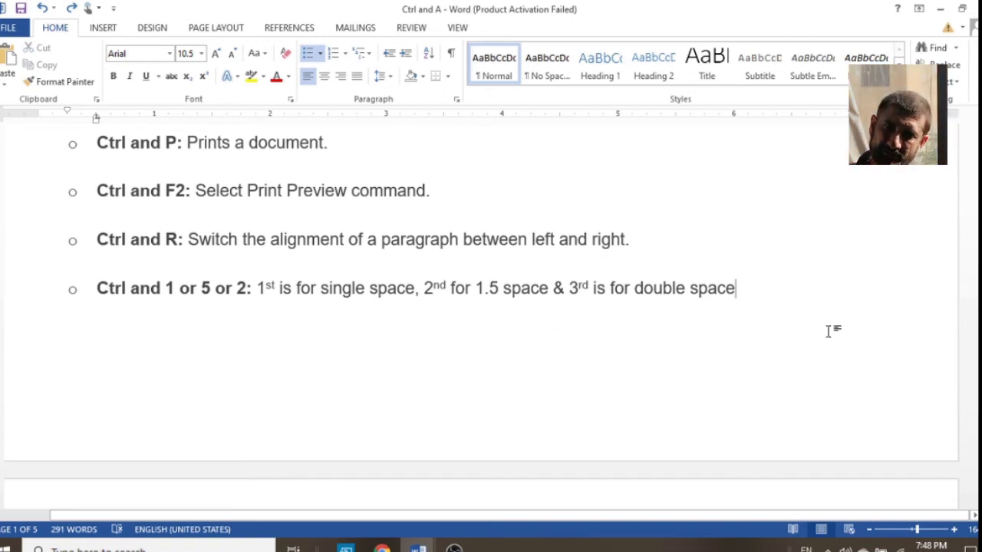
key("ctrl+shift+Up")
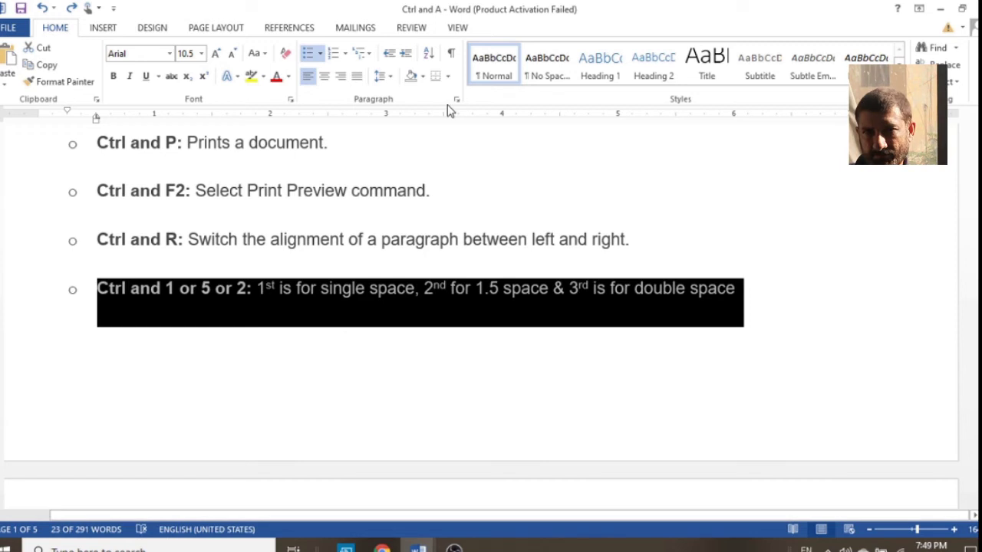
left_click(251, 77)
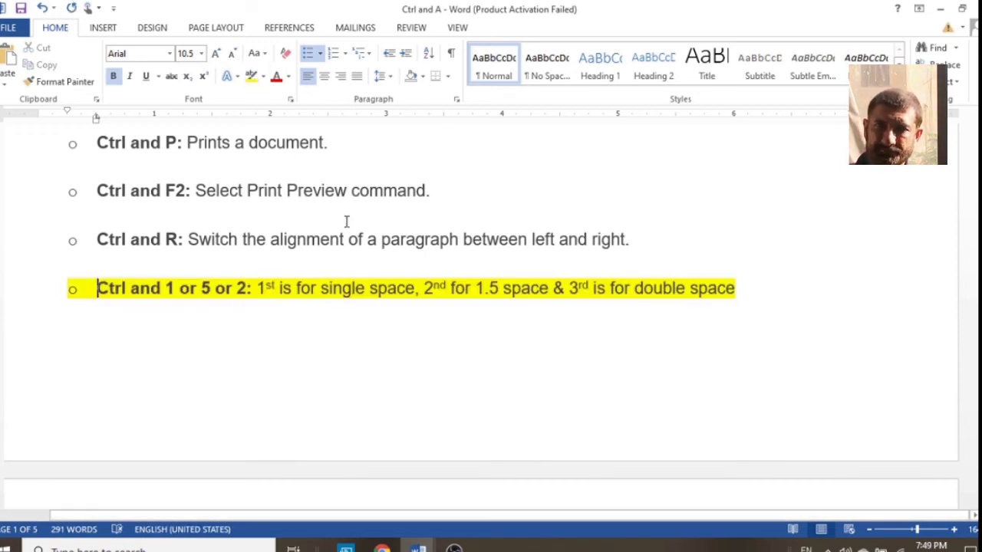
Step: Select the Ctrl and O to Ctrl and R lines and cycle spacing: single, double, 1.5, single
scroll(346, 226, "up", 3)
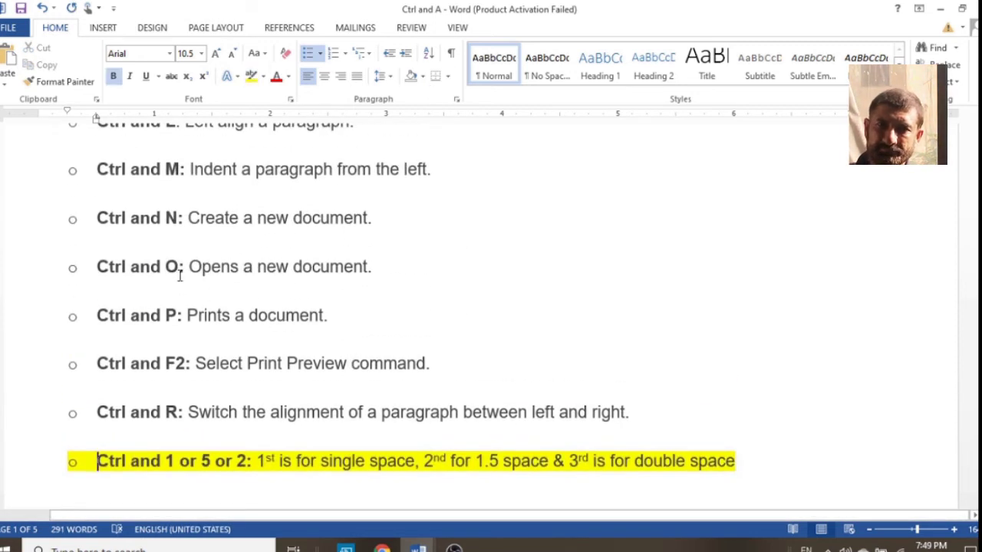
left_click(97, 266)
key("shift+Down")
key("shift+Down")
key("shift+Down")
key("shift+Down")
key("shift+Down")
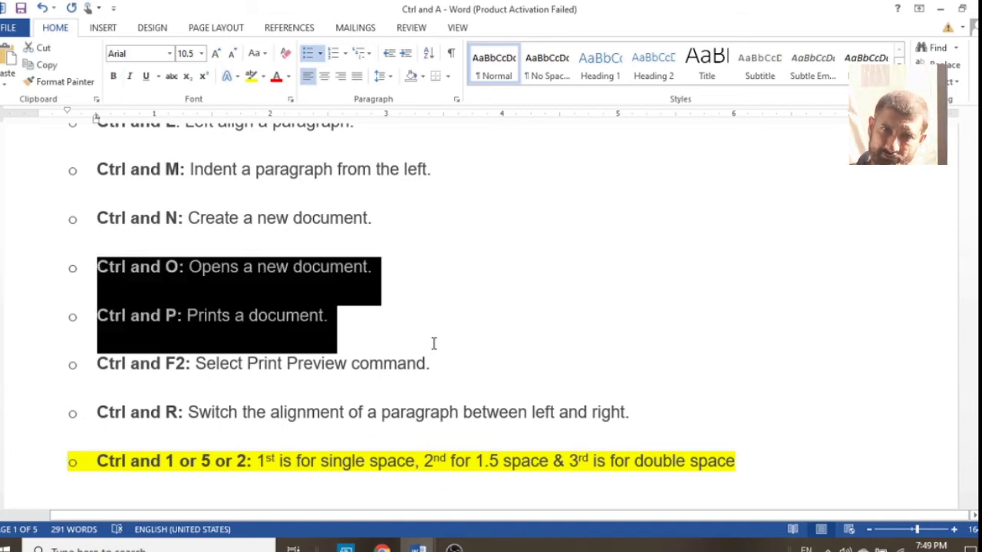
key("shift+Up")
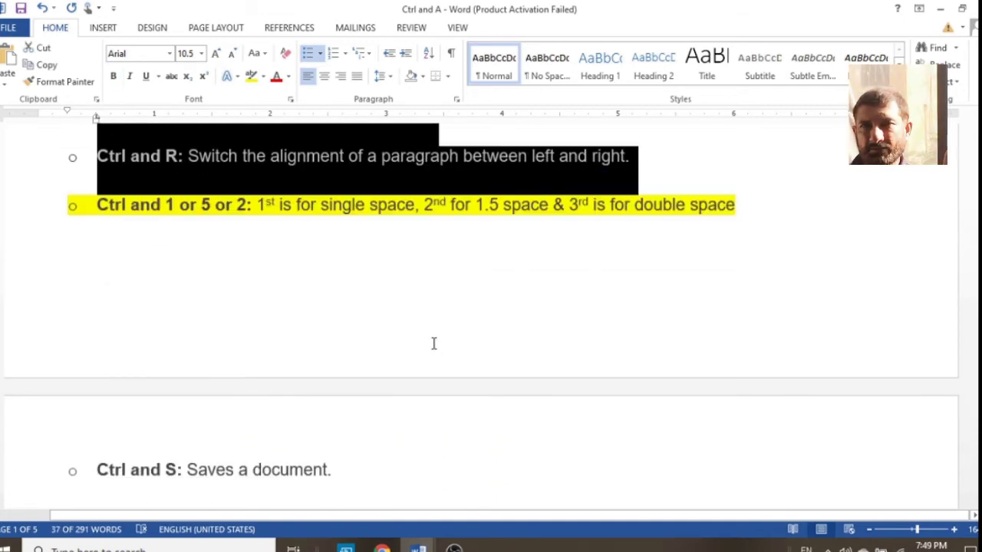
scroll(475, 282, "up", 5)
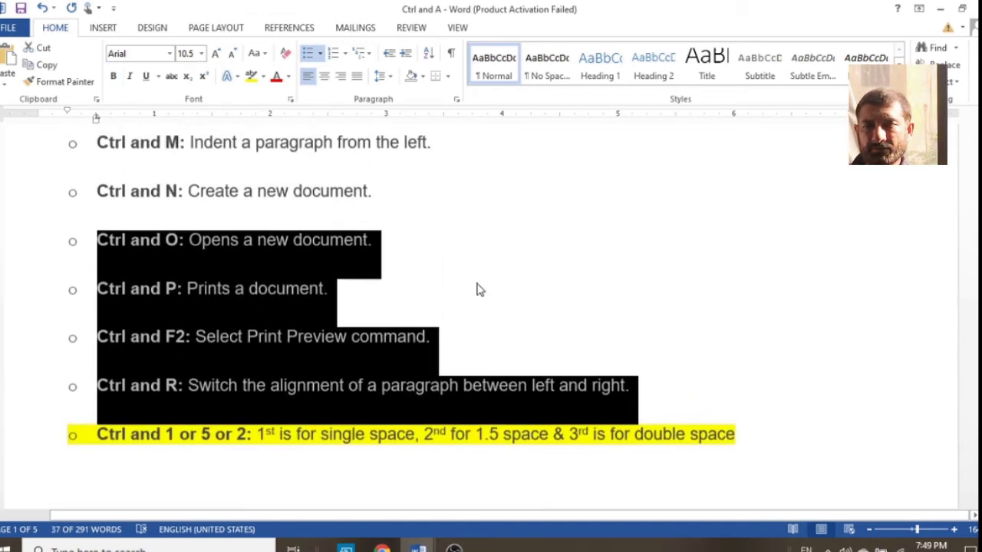
key("ctrl+1")
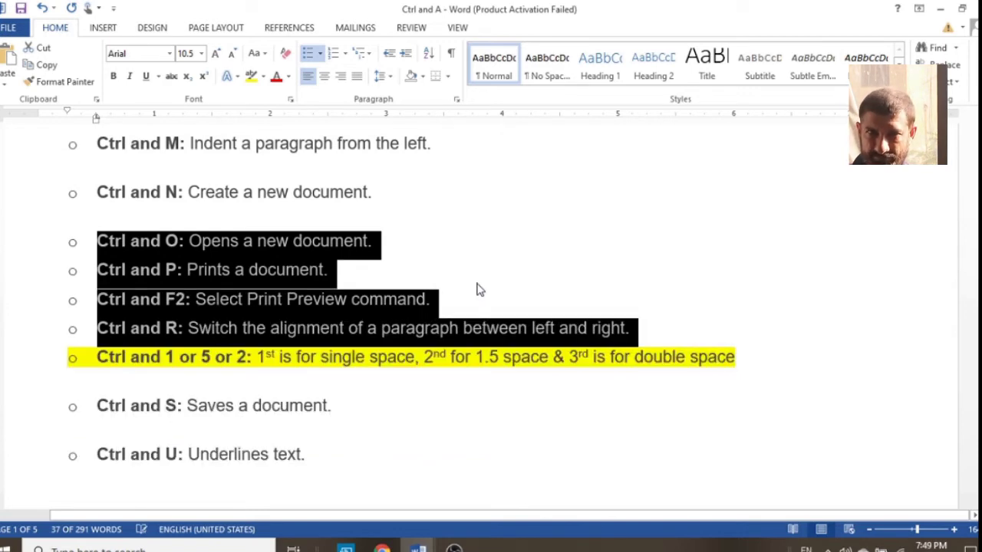
key("ctrl+2")
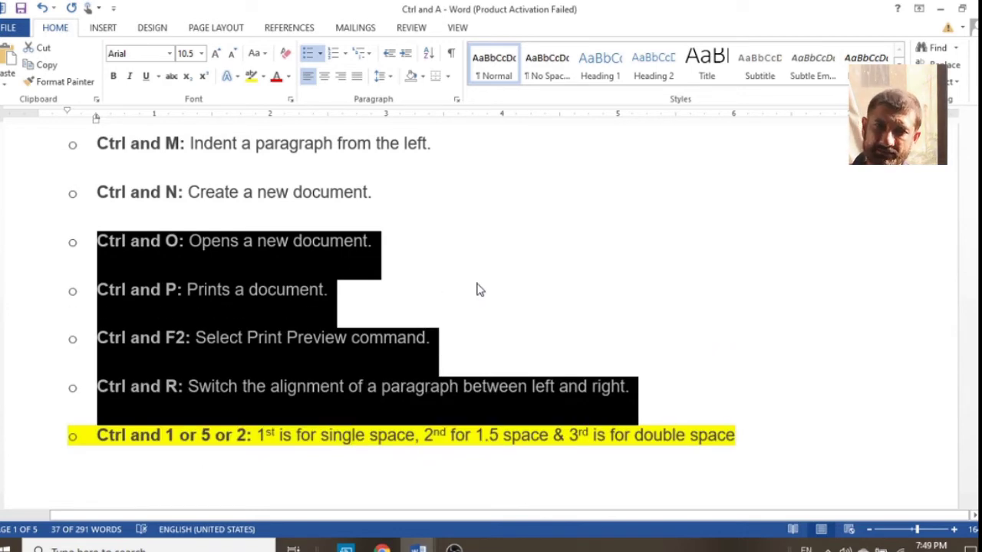
key("ctrl+5")
key("ctrl+1")
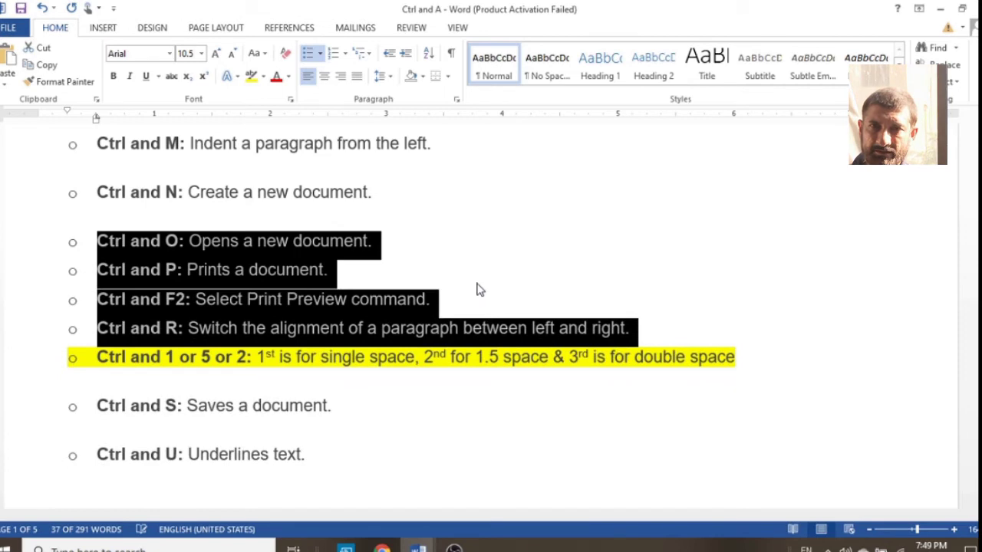
left_click(834, 416)
scroll(834, 416, "down", 3)
scroll(833, 416, "down", 1)
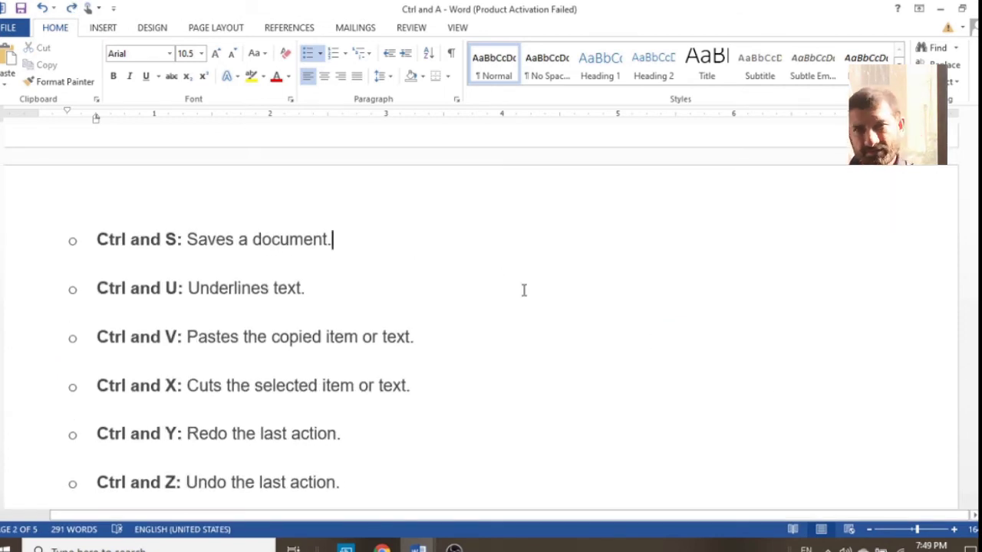
Step: Highlight the Ctrl and S line yellow and save the document with Ctrl+S
key("shift+Home")
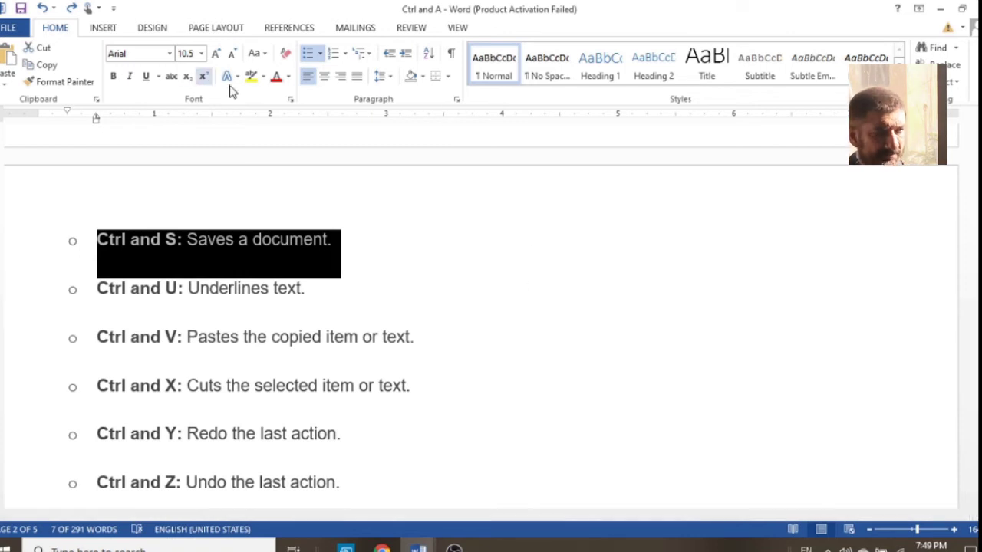
left_click(251, 76)
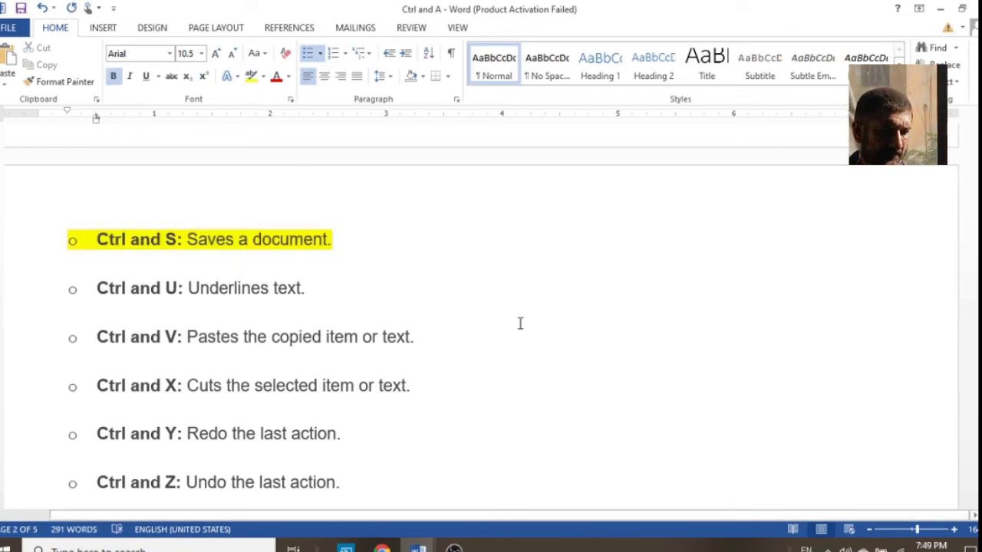
key("ctrl+s")
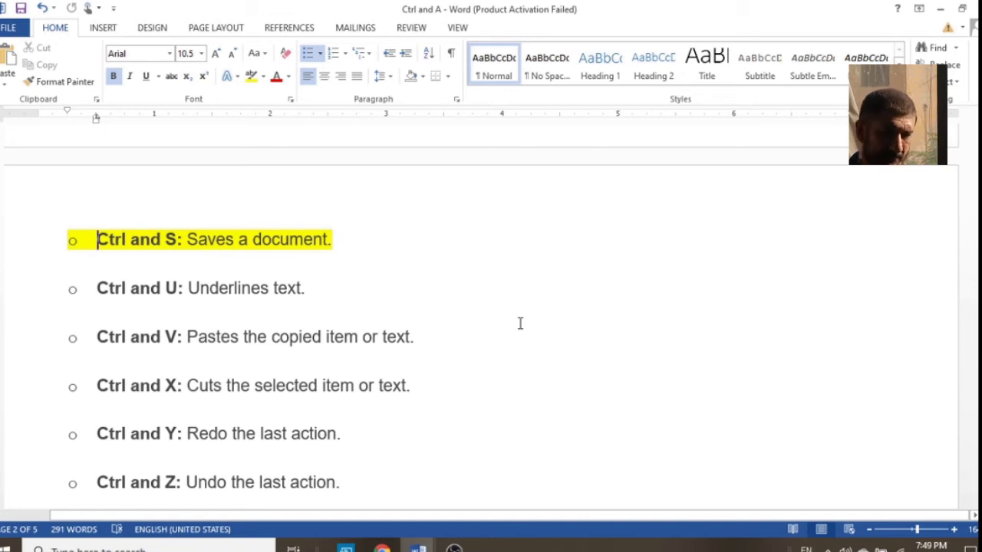
Step: Append test letters 'vvvvvvv' to the Ctrl and S line, save, then delete them
left_click(379, 249)
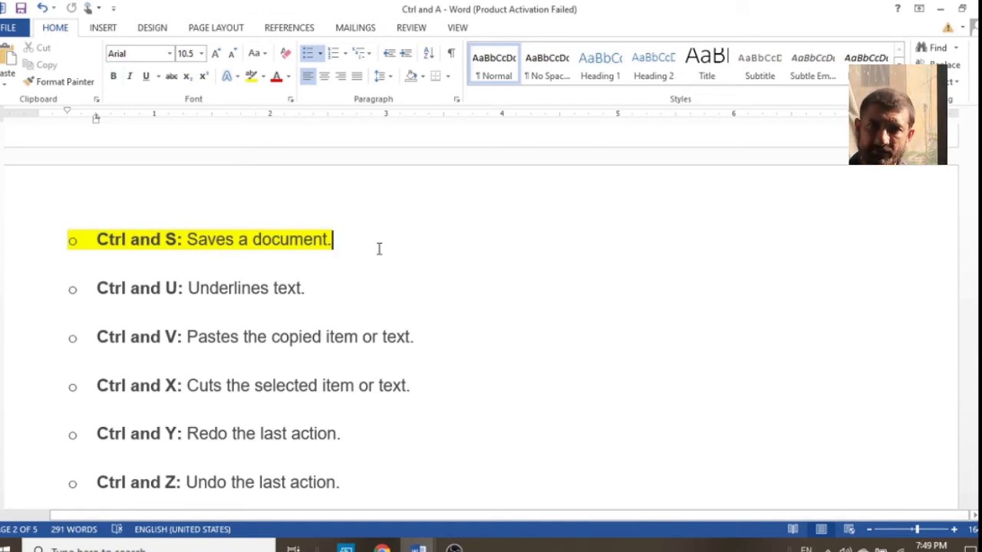
type("vvvvvvv")
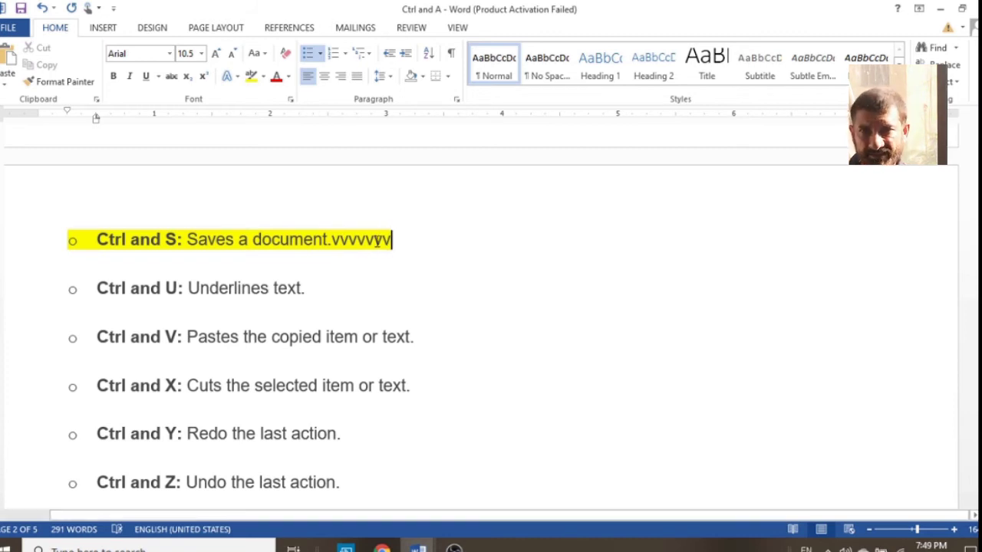
key("ctrl+s")
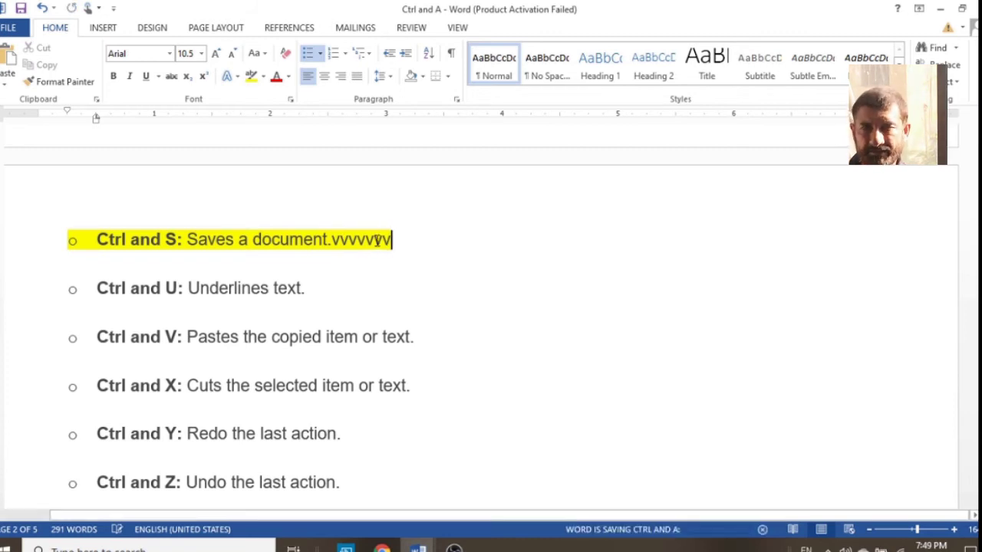
key("BackSpace")
key("BackSpace")
key("BackSpace")
key("BackSpace")
key("BackSpace")
key("BackSpace")
key("BackSpace")
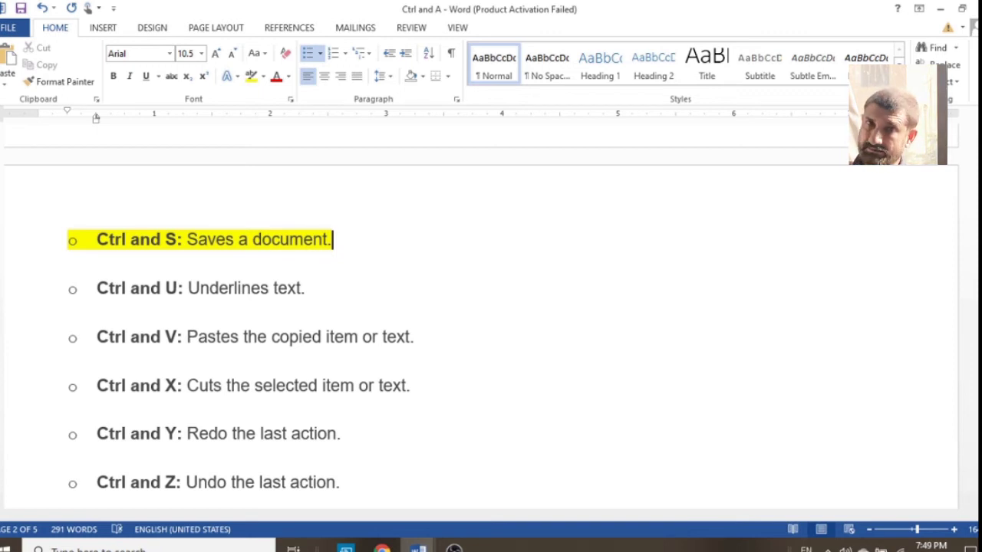
type("vvvvvvv")
key("BackSpace")
key("BackSpace")
key("BackSpace")
key("BackSpace")
key("BackSpace")
key("BackSpace")
key("BackSpace")
triple_click(376, 244)
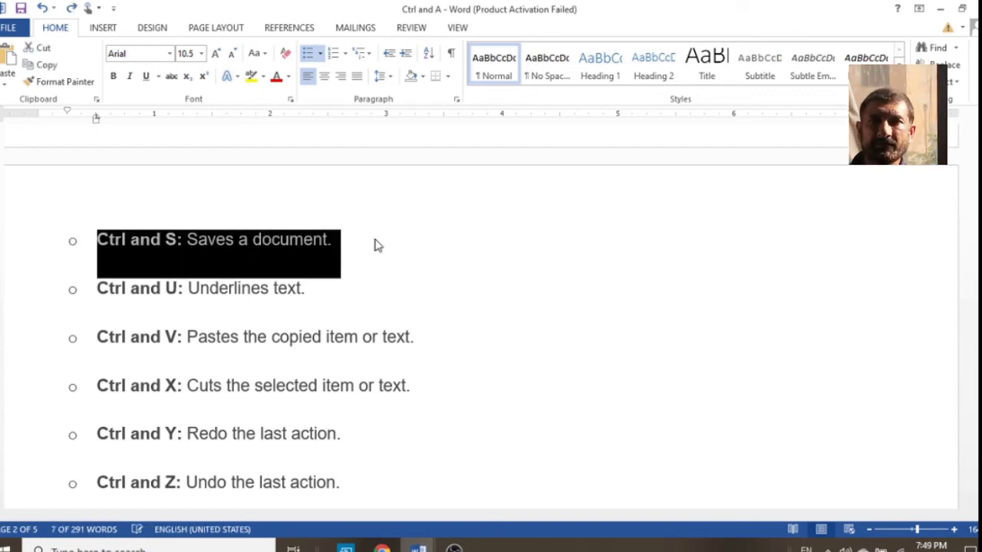
left_click(323, 288)
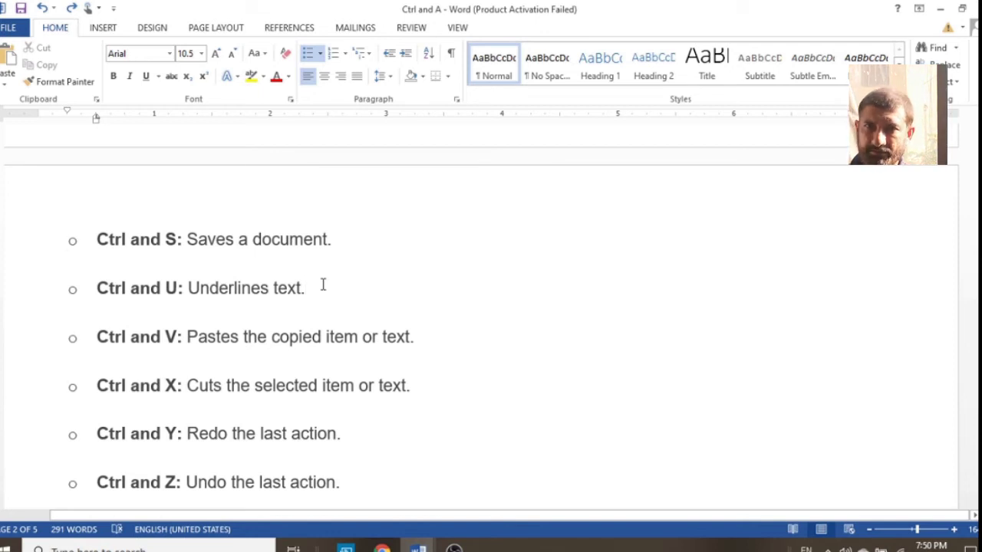
triple_click(322, 289)
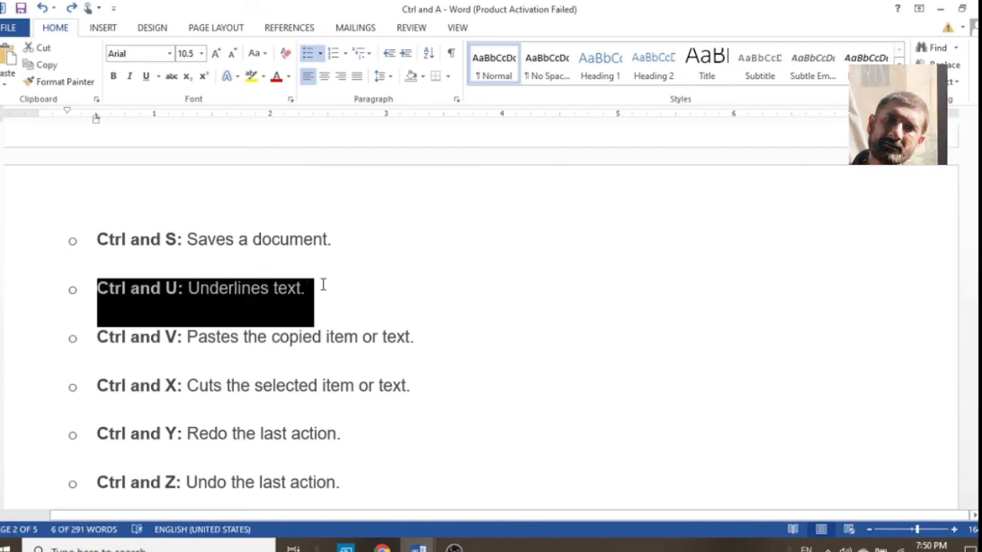
left_click(251, 76)
key("Left")
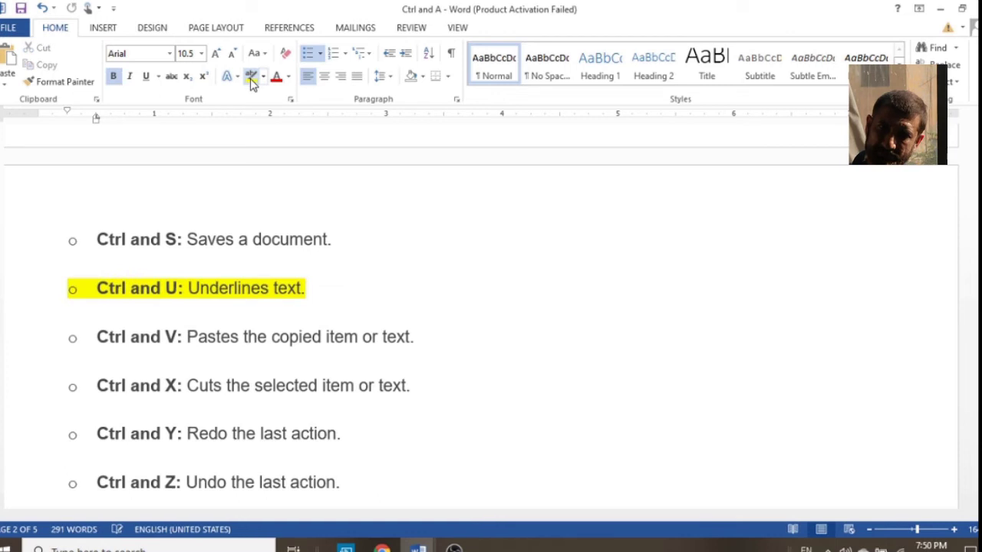
left_click(333, 239)
key("shift+Left")
key("shift+Left")
key("shift+Left")
key("shift+Left")
key("shift+Left")
key("shift+Left")
key("shift+Left")
key("shift+Left")
key("shift+Left")
key("shift+Left")
key("shift+Left")
key("shift+Left")
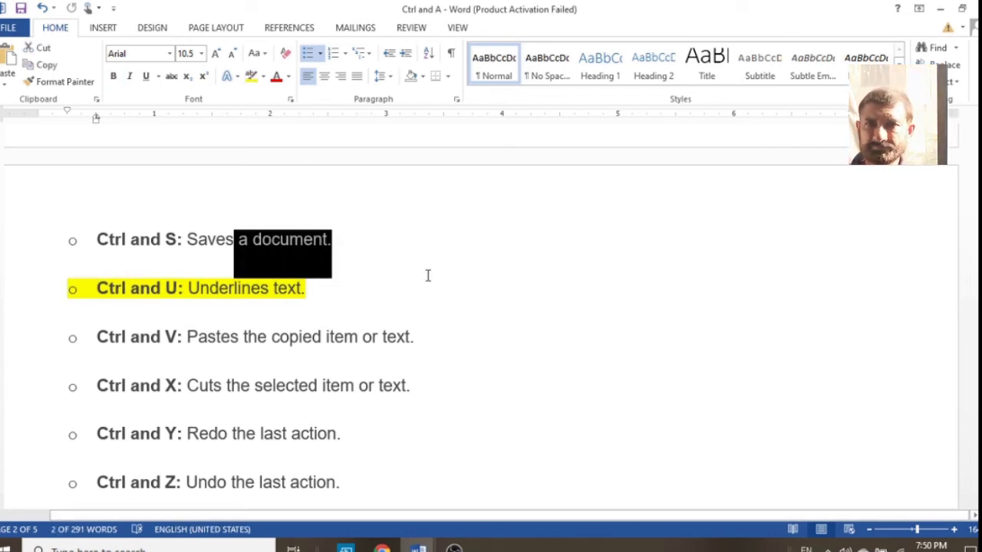
key("shift+Left")
key("shift+Left")
key("shift+Left")
key("shift+Left")
key("shift+Left")
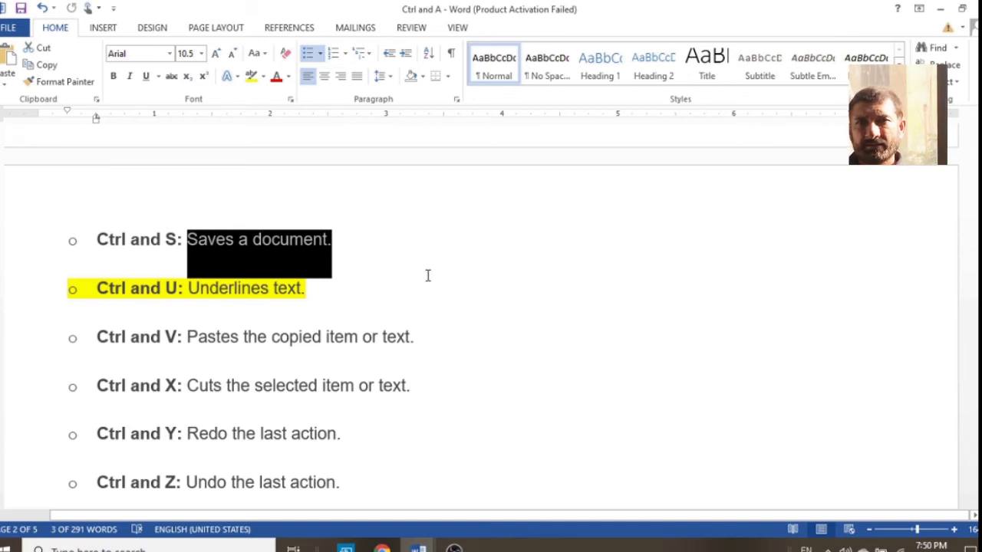
key("ctrl+u")
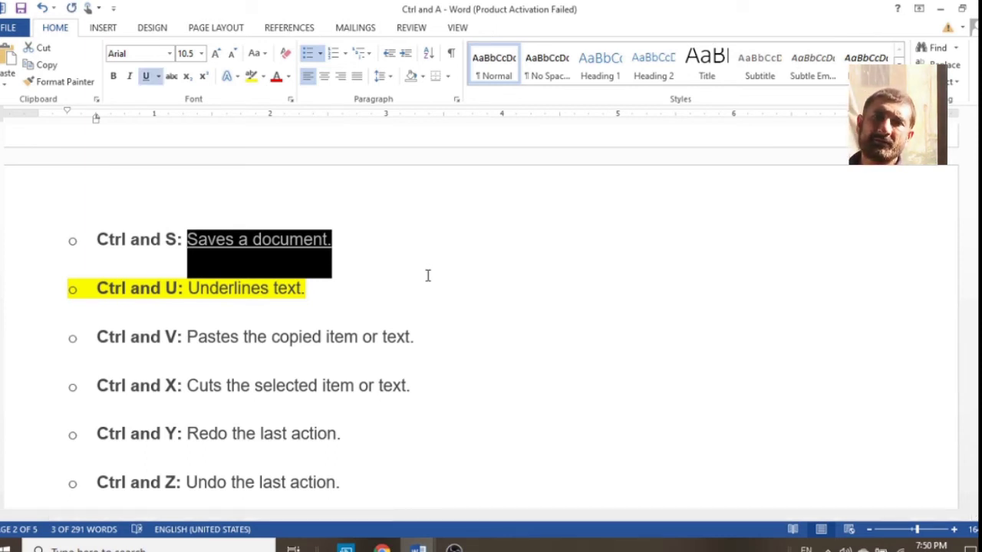
left_click(427, 237)
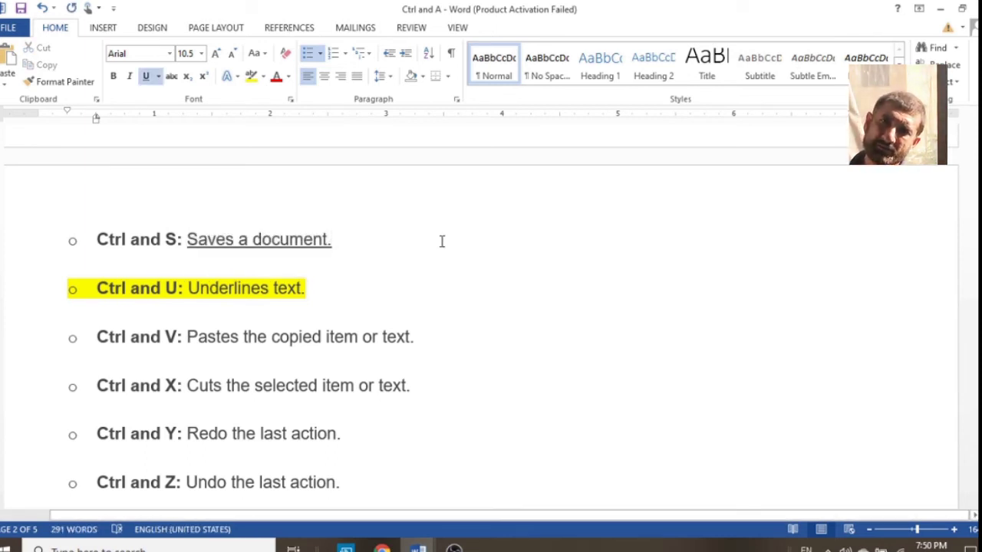
key("ctrl+z")
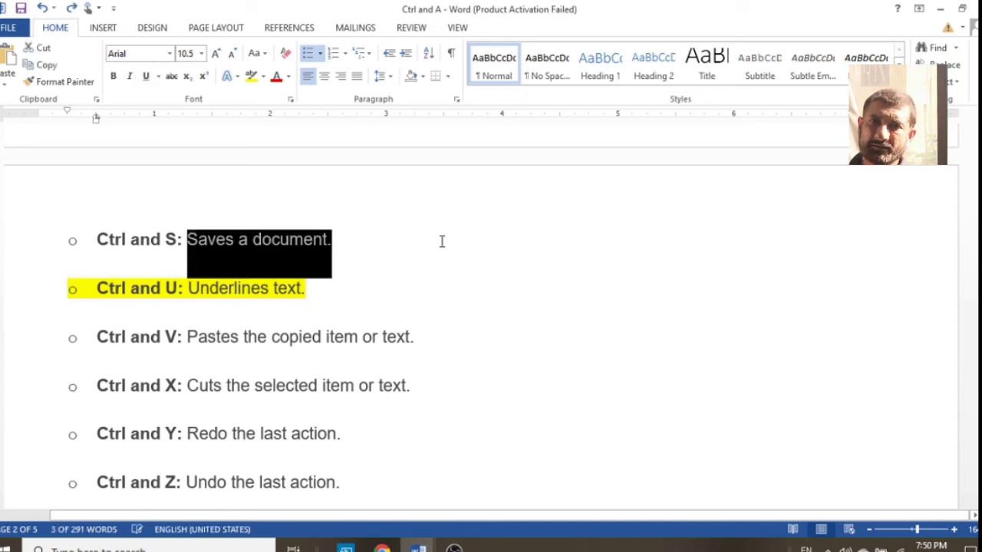
key("ctrl+z")
left_click(442, 241)
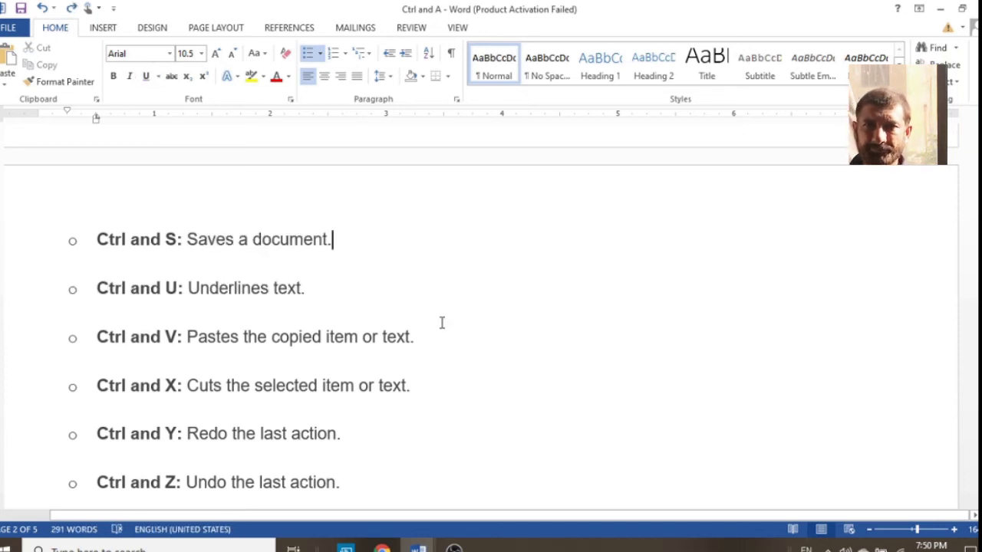
left_click(481, 344)
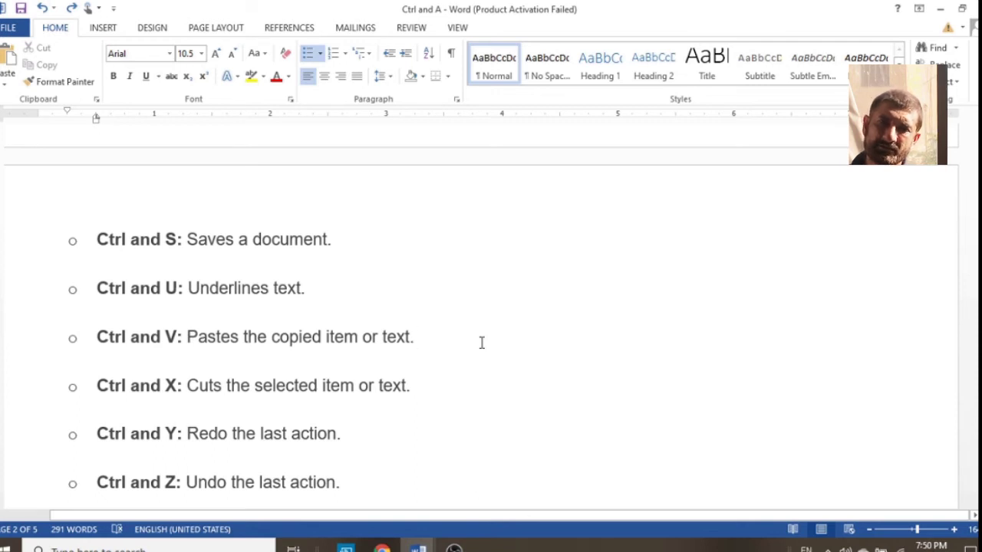
Step: Highlight the Ctrl and V line in yellow
triple_click(482, 343)
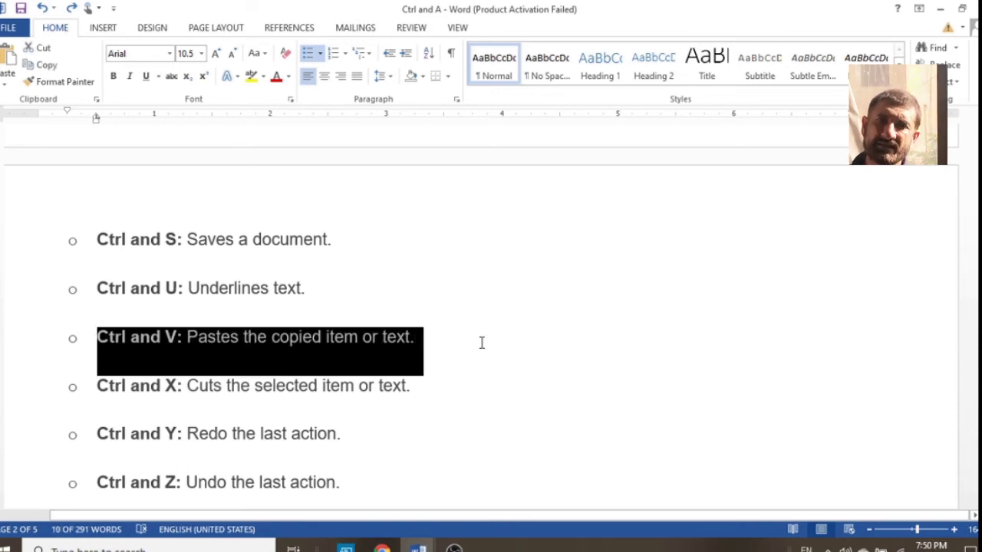
left_click(250, 78)
key("Left")
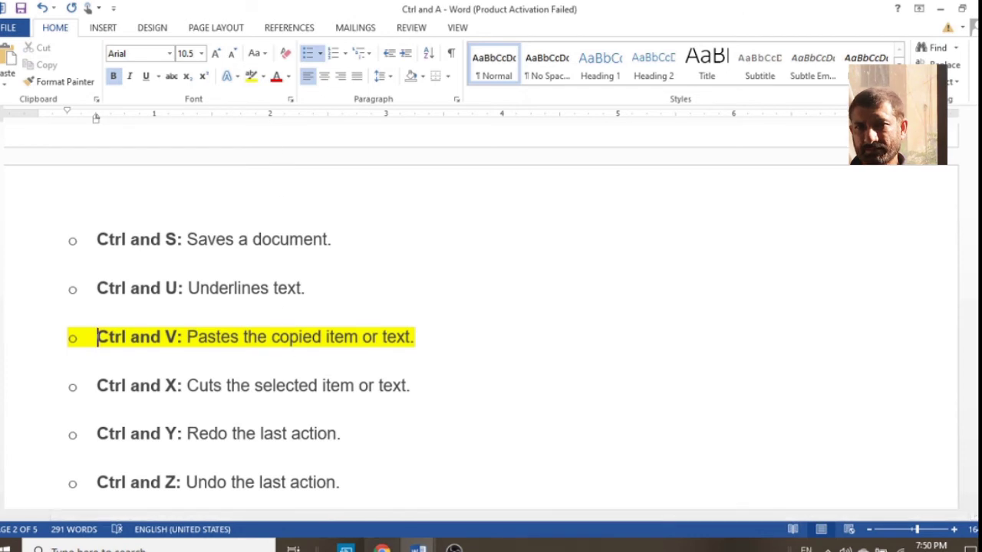
Step: In Document2, select the line beginning 'limiting' and add an empty line below it
mouse_move(417, 548)
left_click(498, 482)
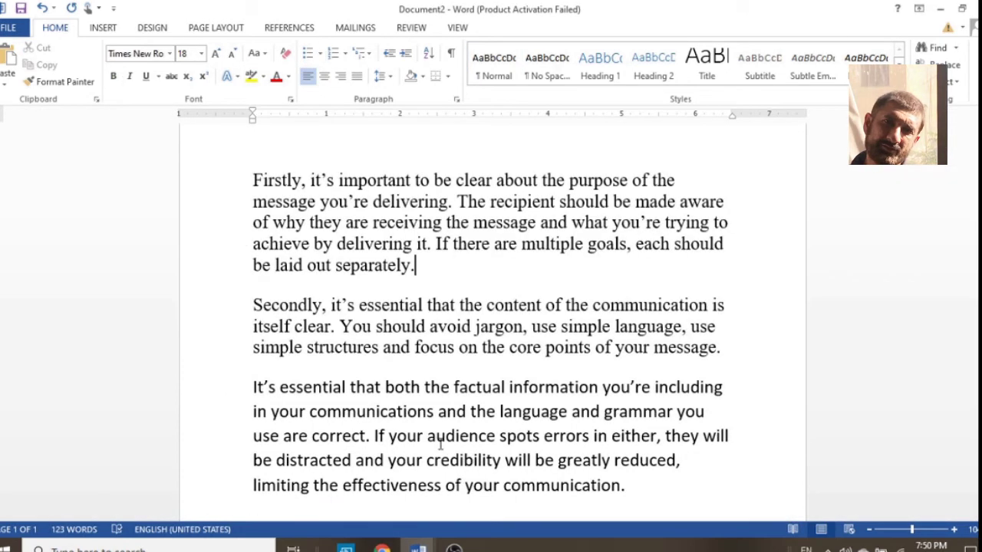
scroll(328, 346, "down", 1)
scroll(328, 346, "down", 1)
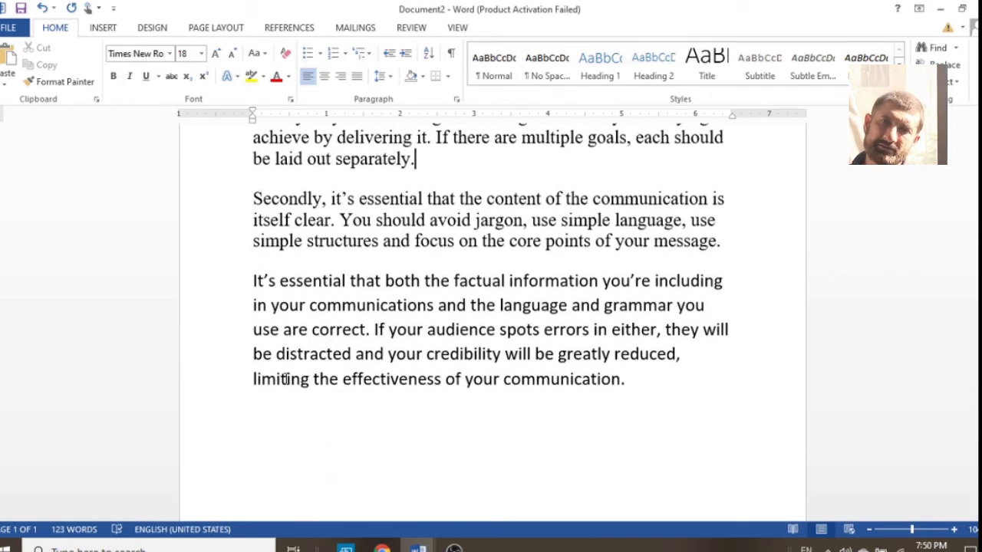
left_click(257, 383)
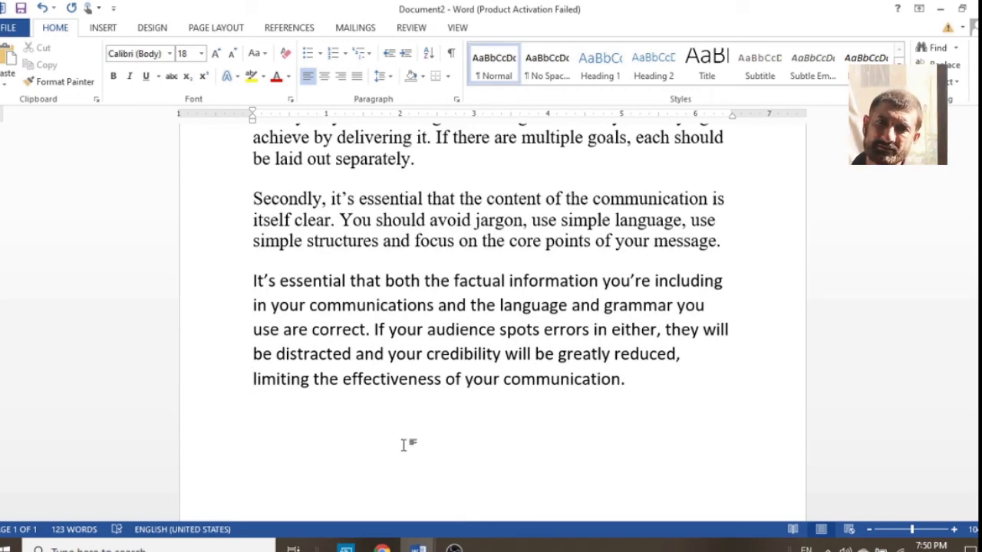
key("shift+Down")
key("ctrl+c")
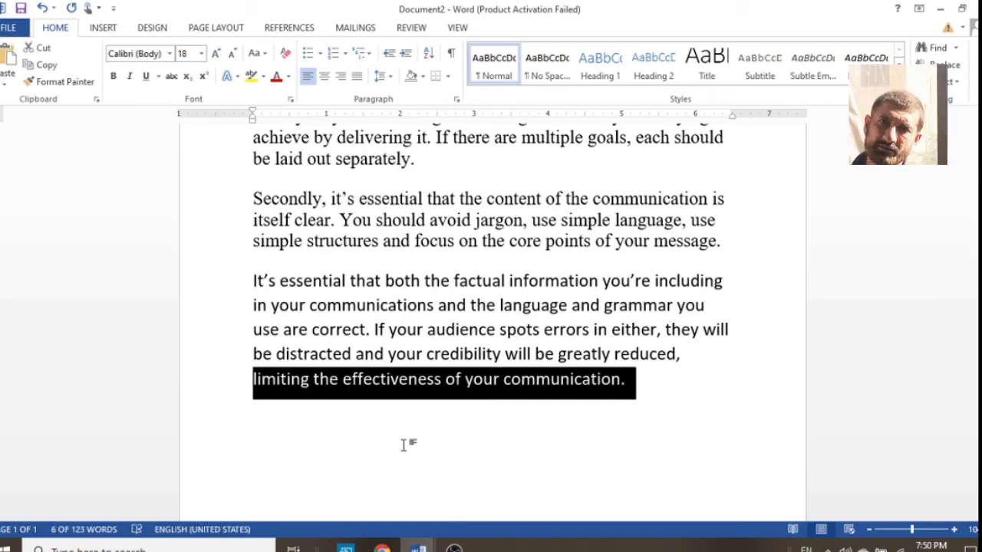
key("Right")
key("Return")
Step: Paste the copied line twice, undo the pastes, and return to the Ctrl and A list
key("ctrl+v")
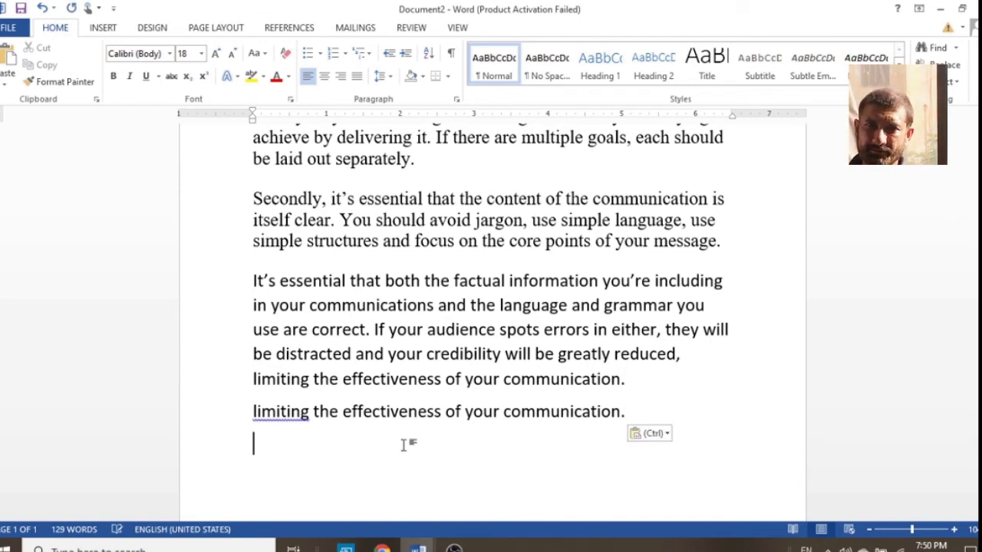
key("ctrl+v")
key("ctrl+v")
key("ctrl+v")
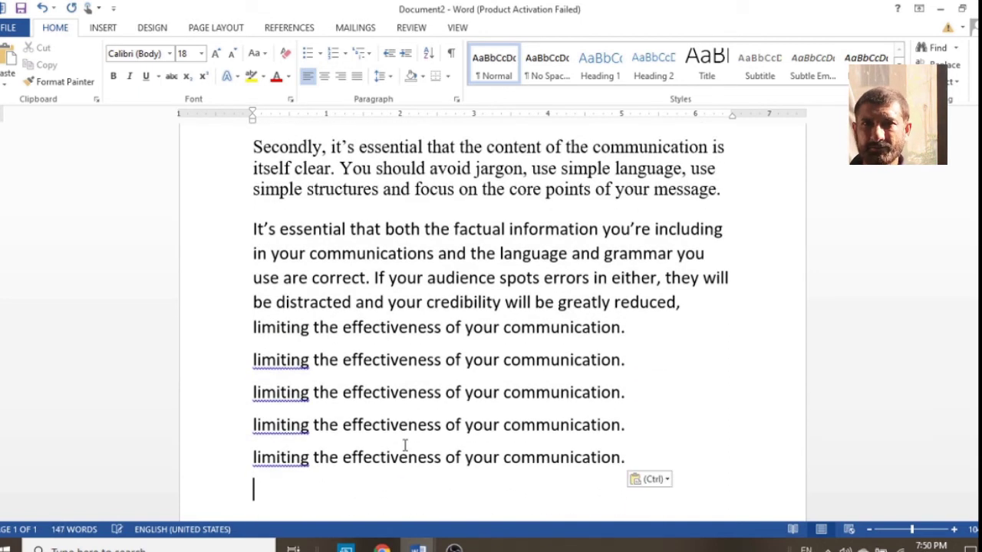
key("ctrl+z")
key("ctrl+z")
key("ctrl+z")
key("ctrl+z")
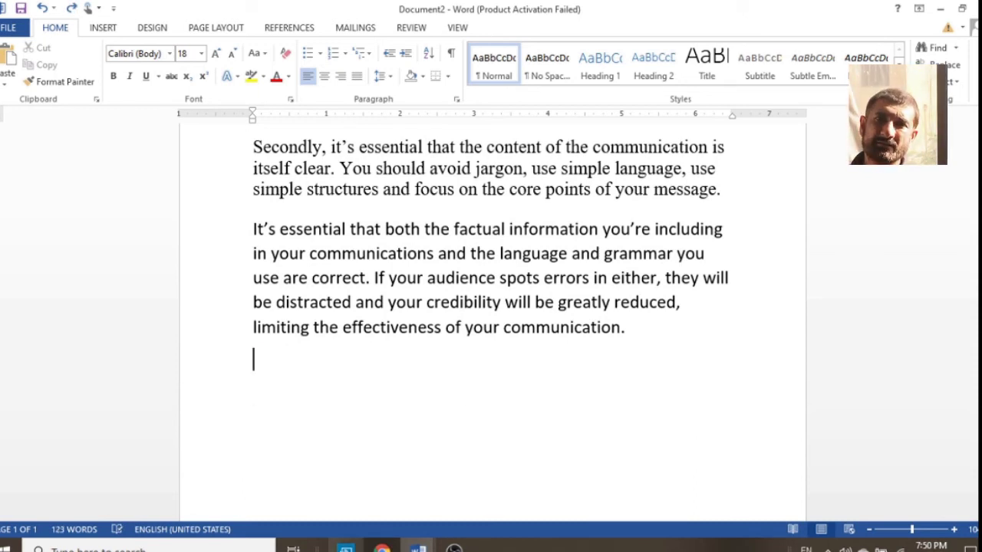
left_click(412, 547)
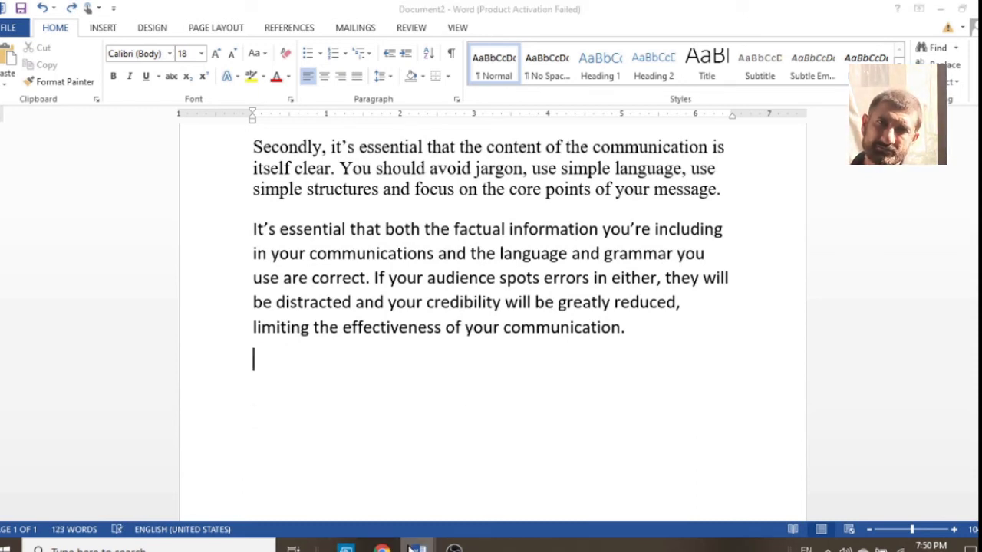
left_click(351, 502)
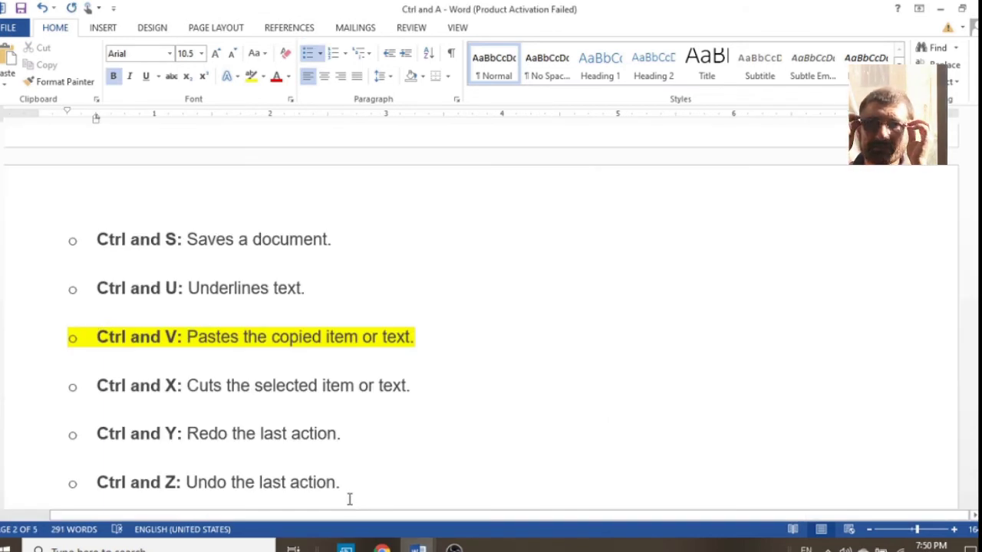
Step: Highlight the Ctrl and X line in yellow
left_click(422, 387)
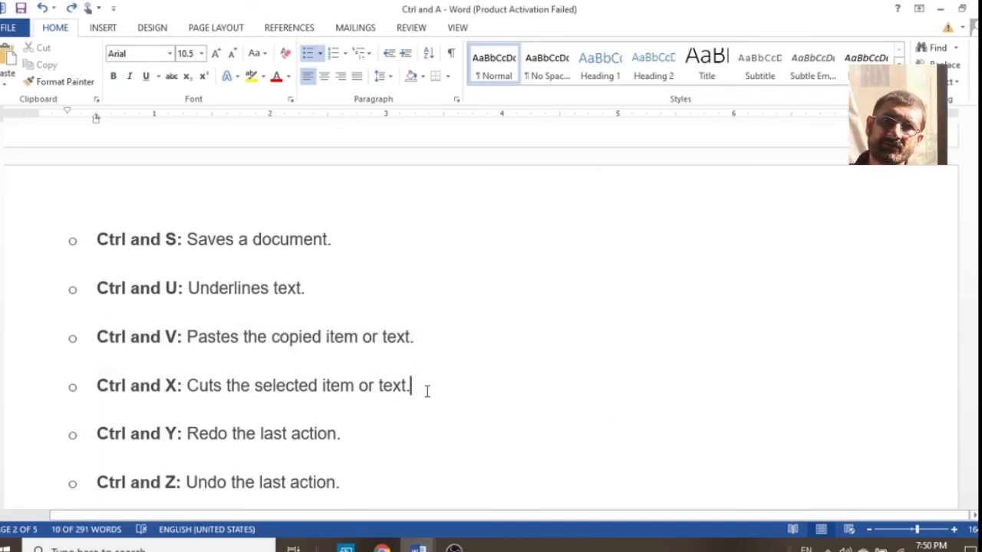
triple_click(442, 398)
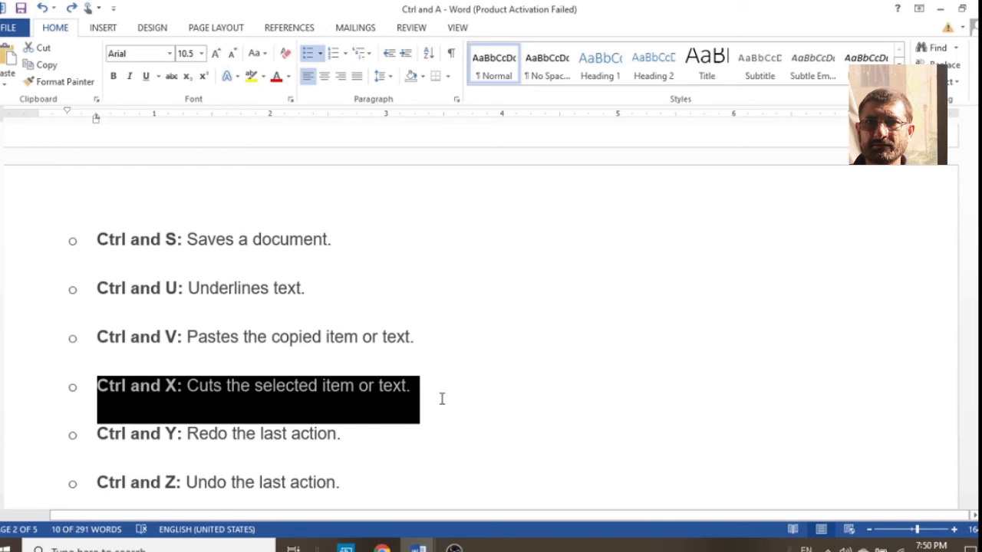
left_click(252, 77)
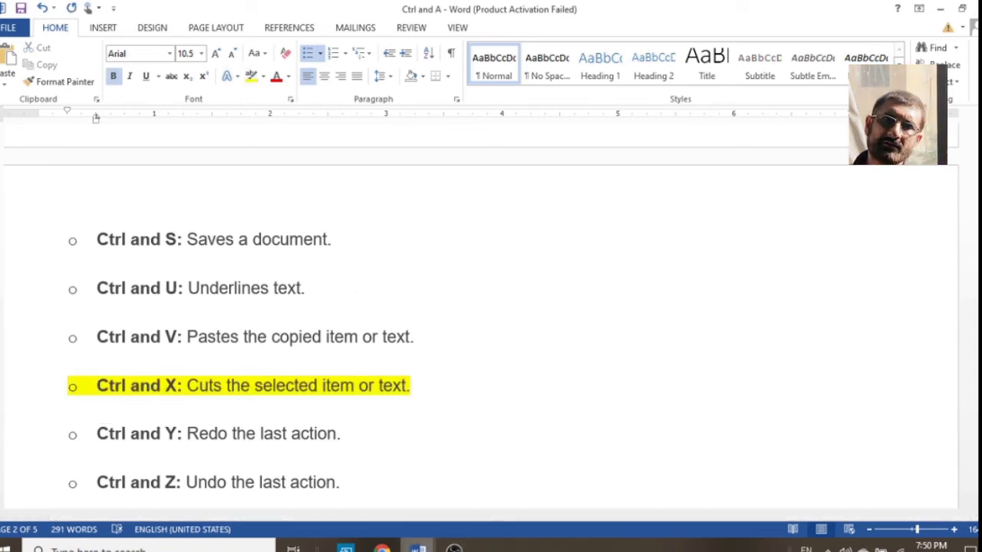
Step: Demonstrate Ctrl+X by cutting the Ctrl and X line and restoring it with Ctrl+Z
left_click(418, 548)
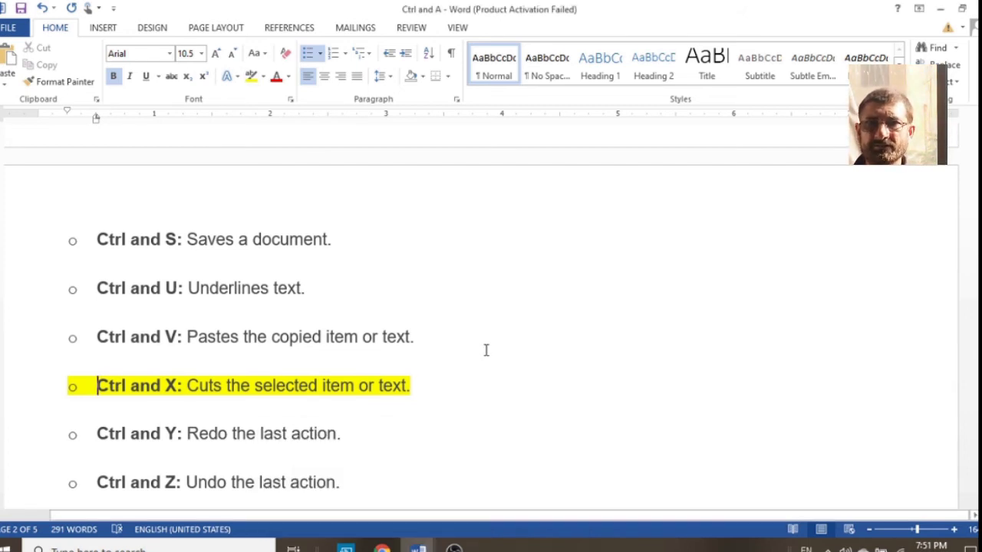
key("shift+Down")
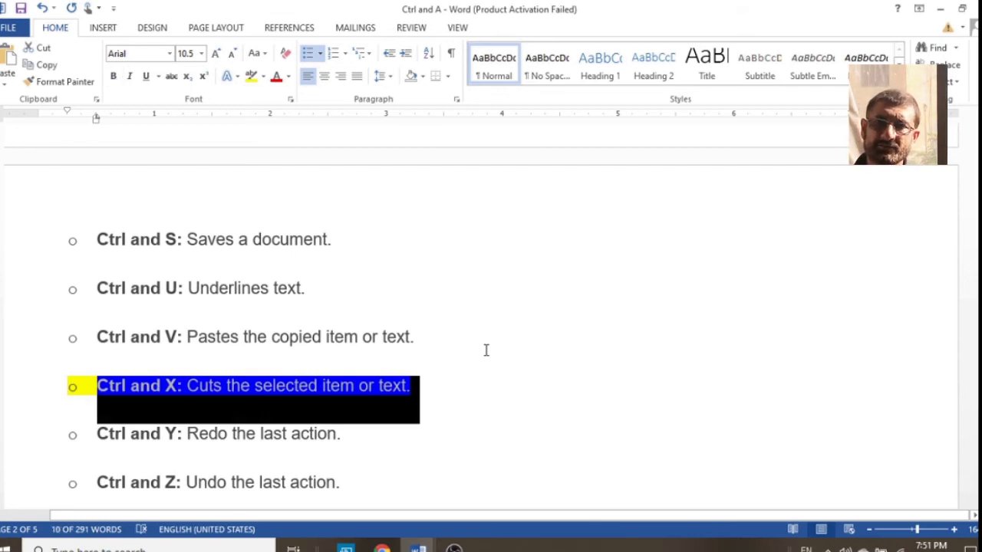
key("ctrl+x")
key("ctrl+z")
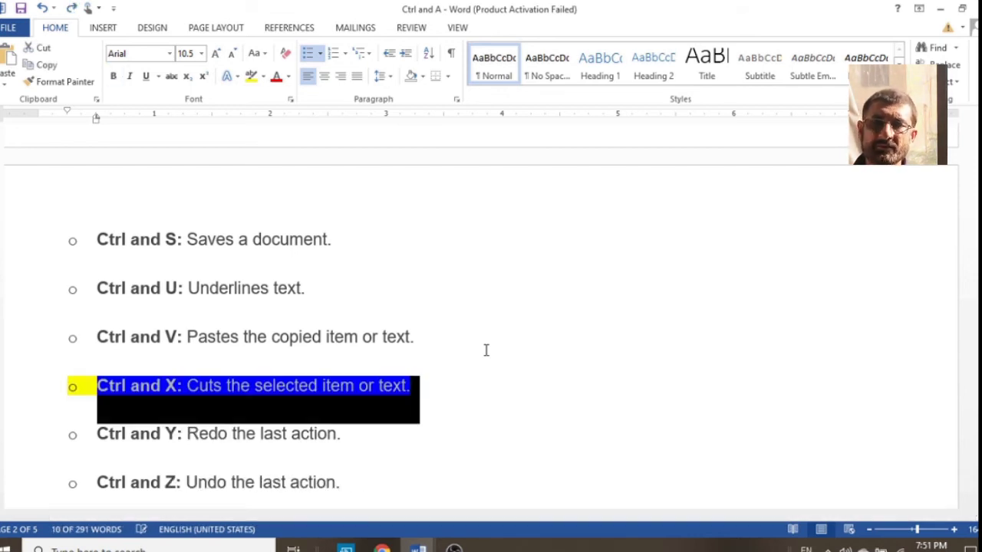
key("ctrl+x")
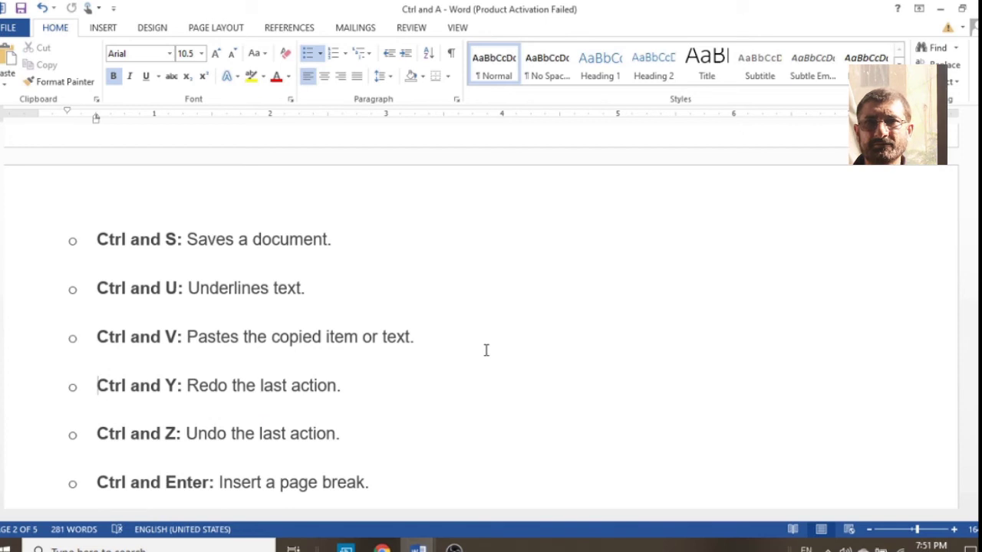
key("ctrl+z")
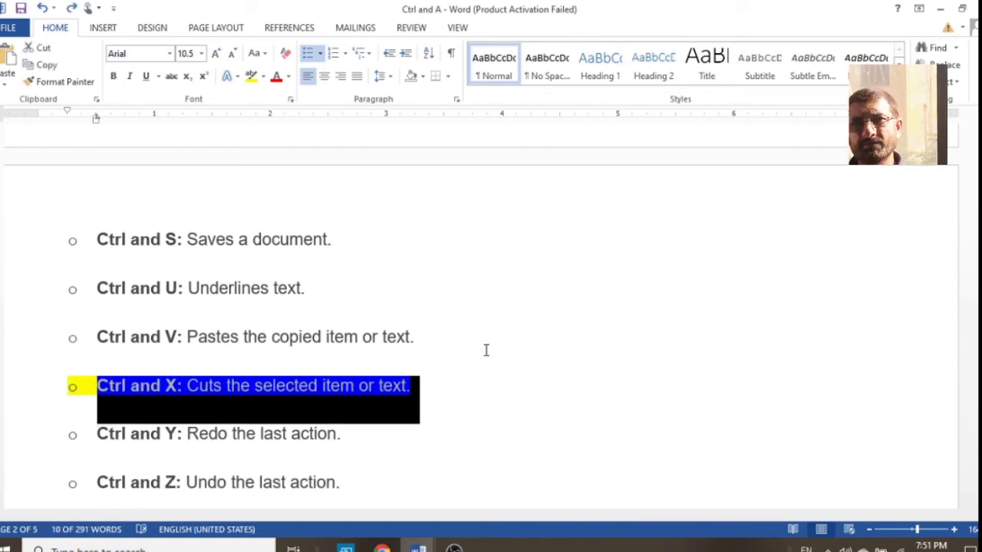
left_click(486, 360)
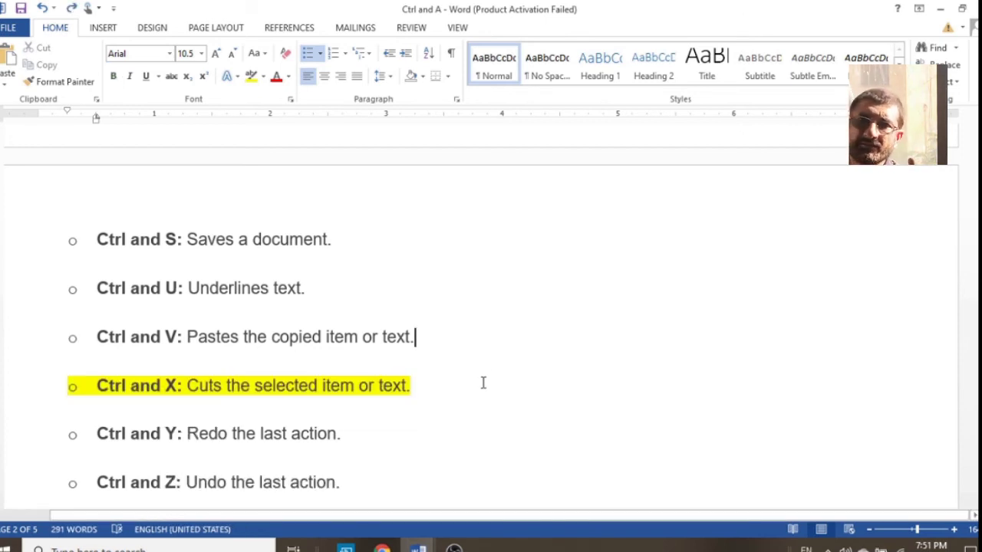
triple_click(483, 386)
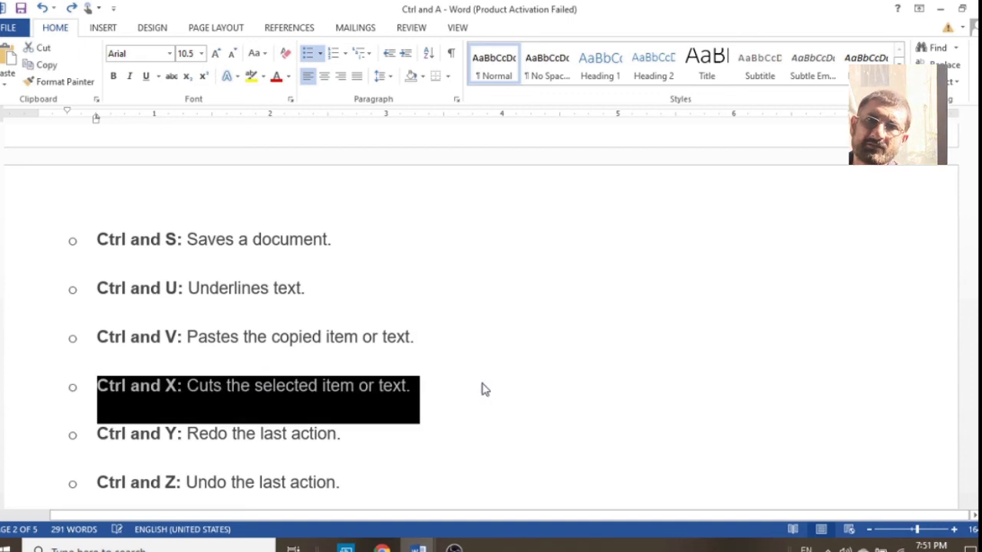
key("ctrl+z")
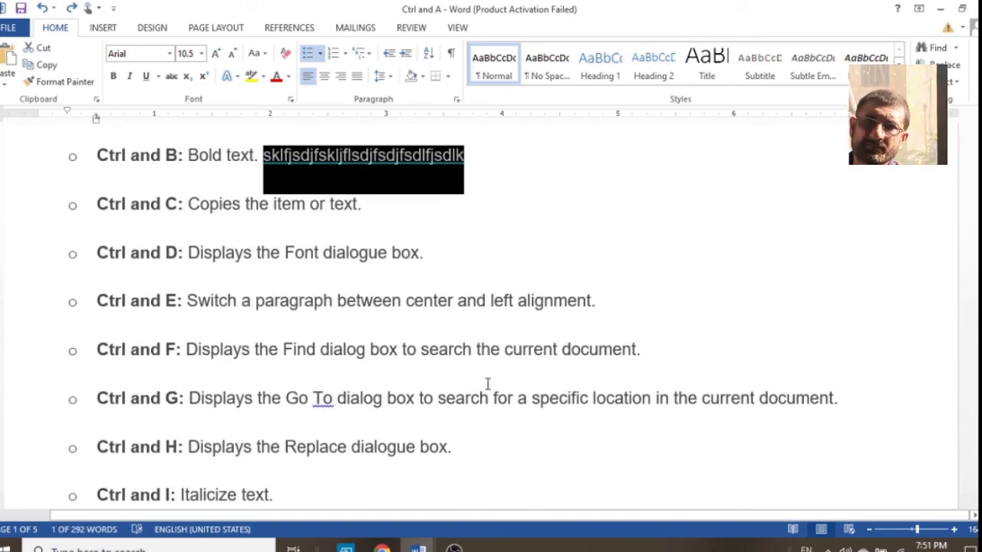
Step: Redo the earlier removal, then highlight the Ctrl and Y line in yellow
key("ctrl+y")
scroll(486, 380, "down", 10)
scroll(484, 377, "down", 10)
left_click(354, 295)
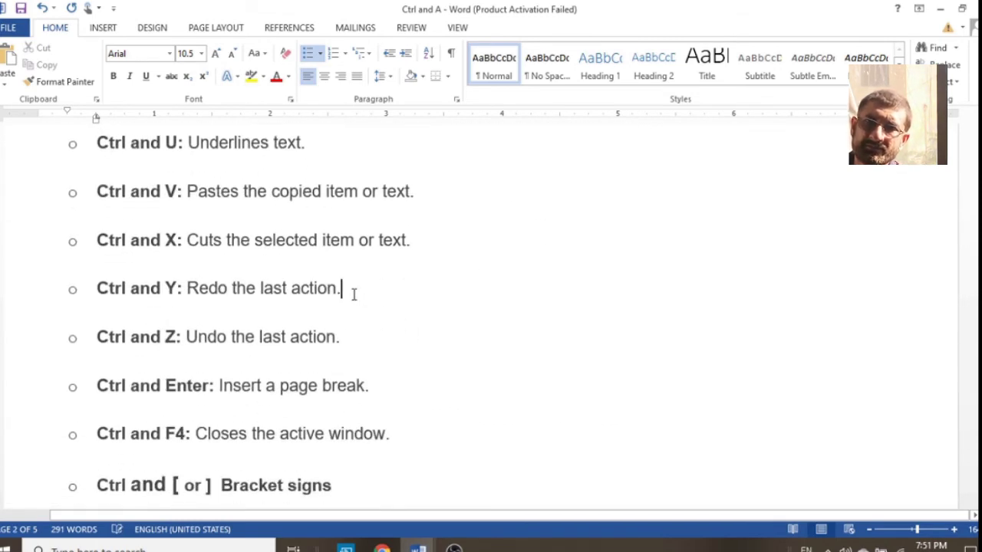
triple_click(424, 325)
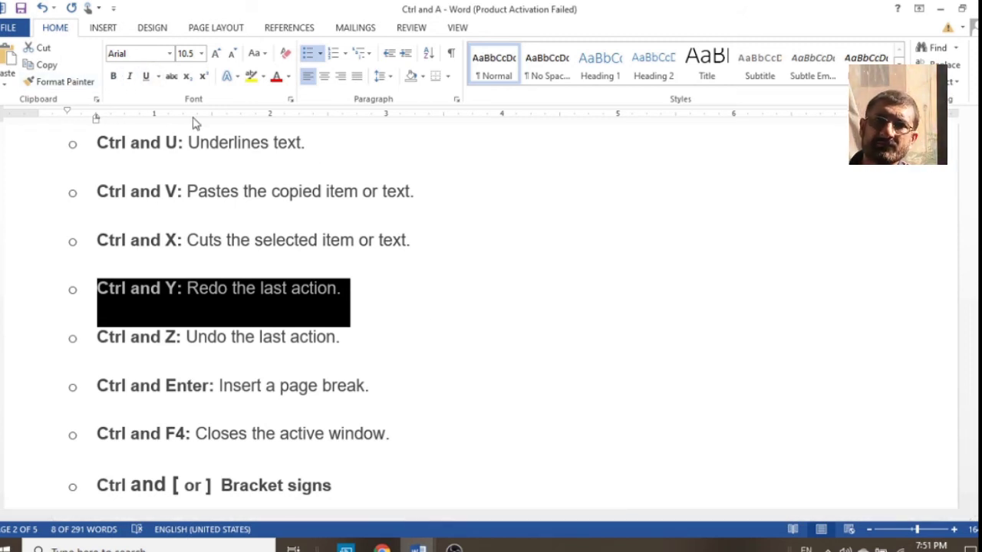
left_click(259, 77)
key("Left")
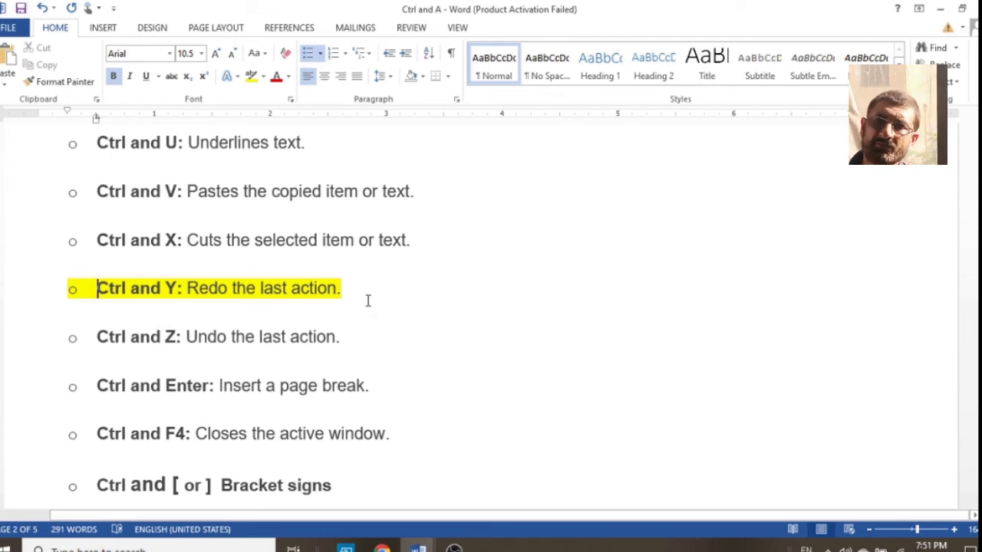
Step: Redo the three pasted 'limiting…' lines in Document2 with Ctrl+Y, then return to the list
left_click(429, 548)
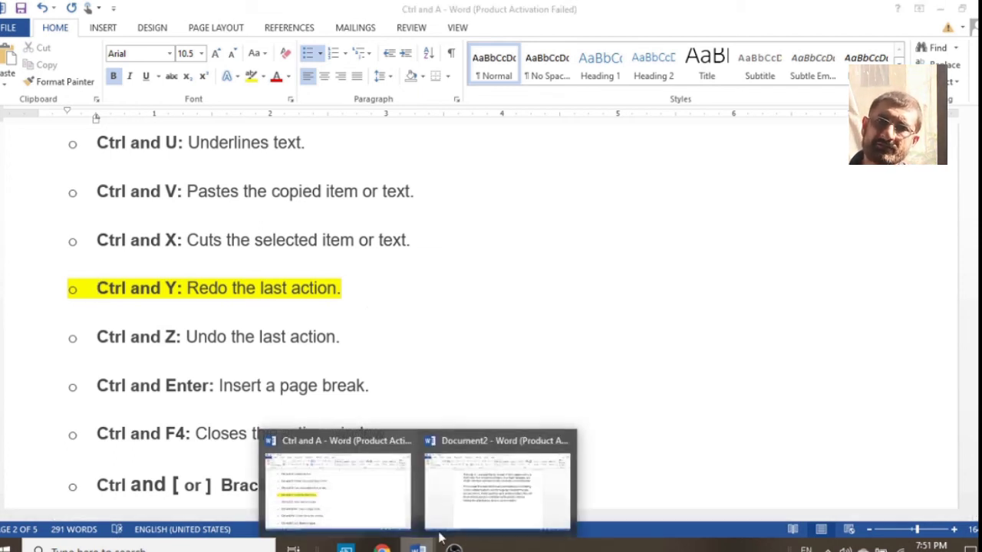
left_click(472, 491)
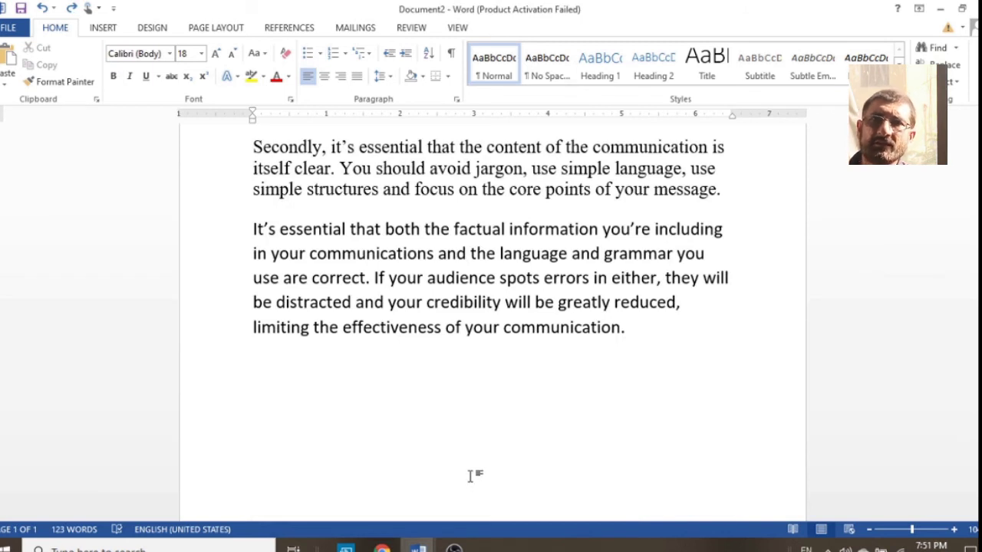
key("ctrl+y")
key("ctrl+y")
key("ctrl+y")
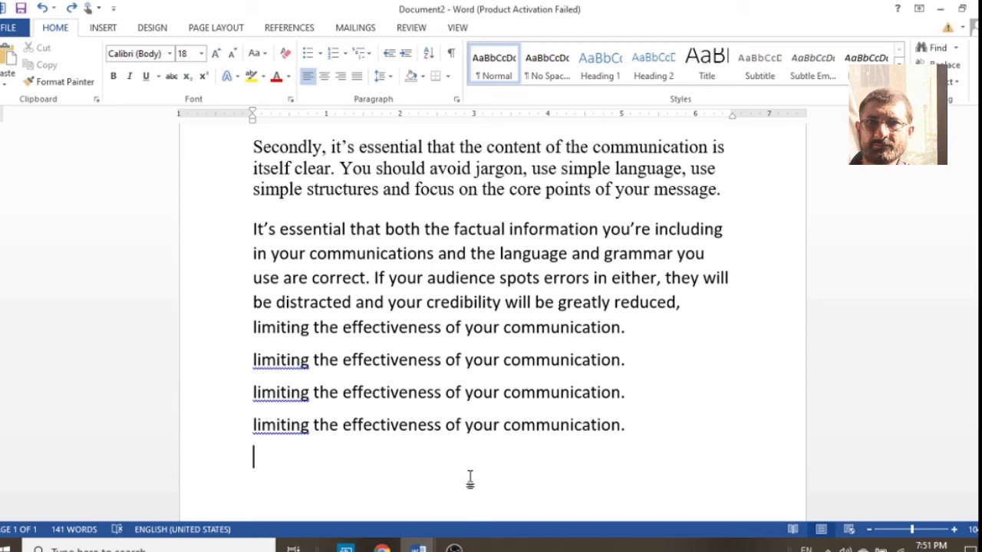
left_click(418, 549)
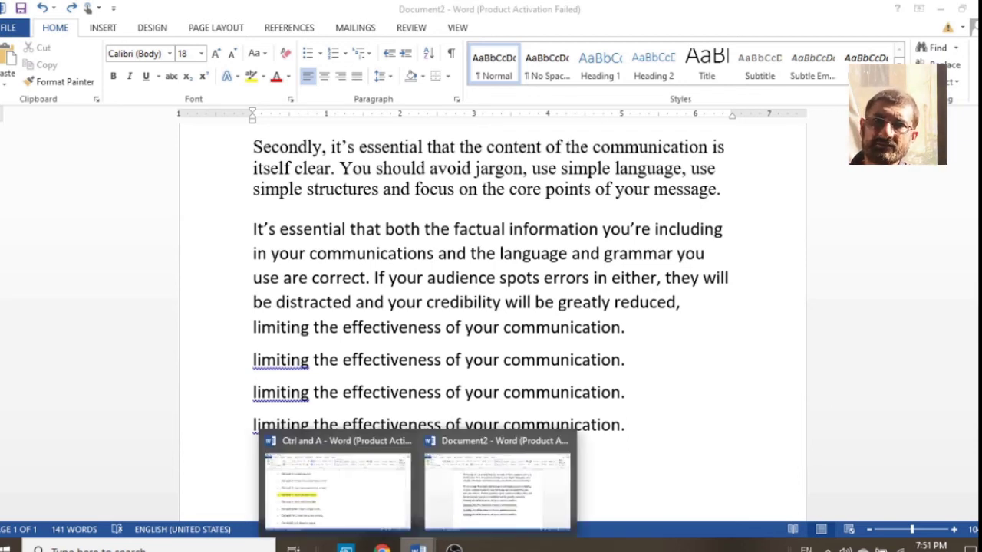
left_click(362, 520)
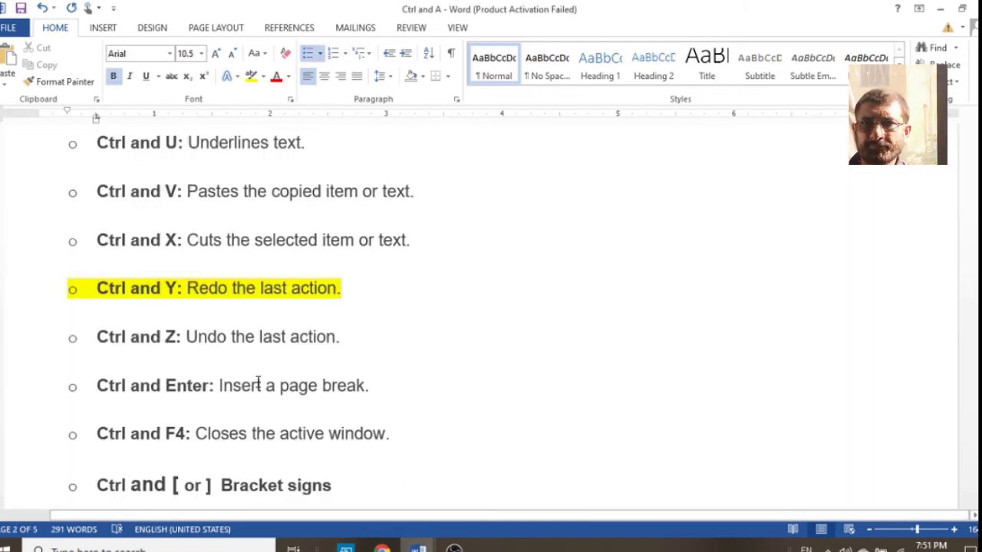
Step: Highlight the Ctrl and Z line in yellow
key("shift+Down")
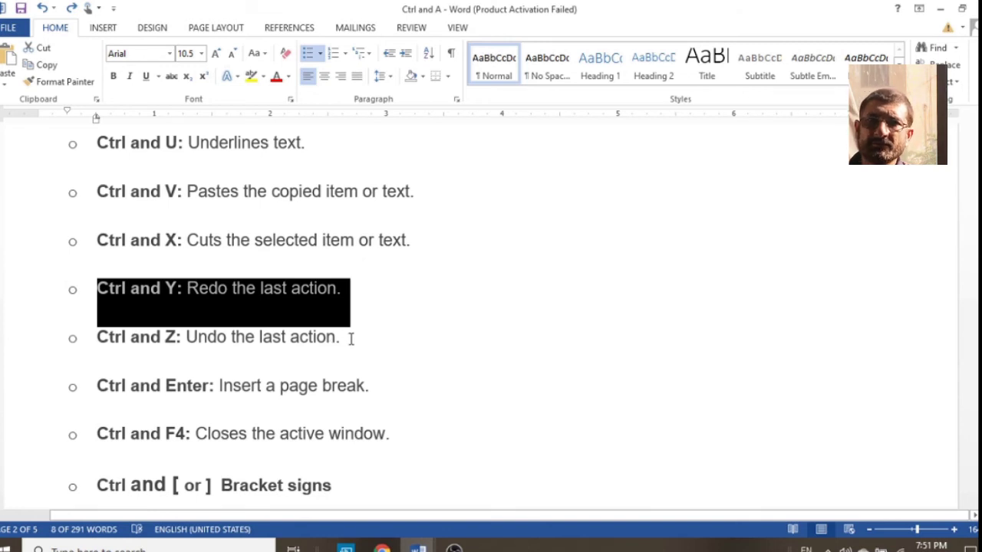
left_click(350, 338)
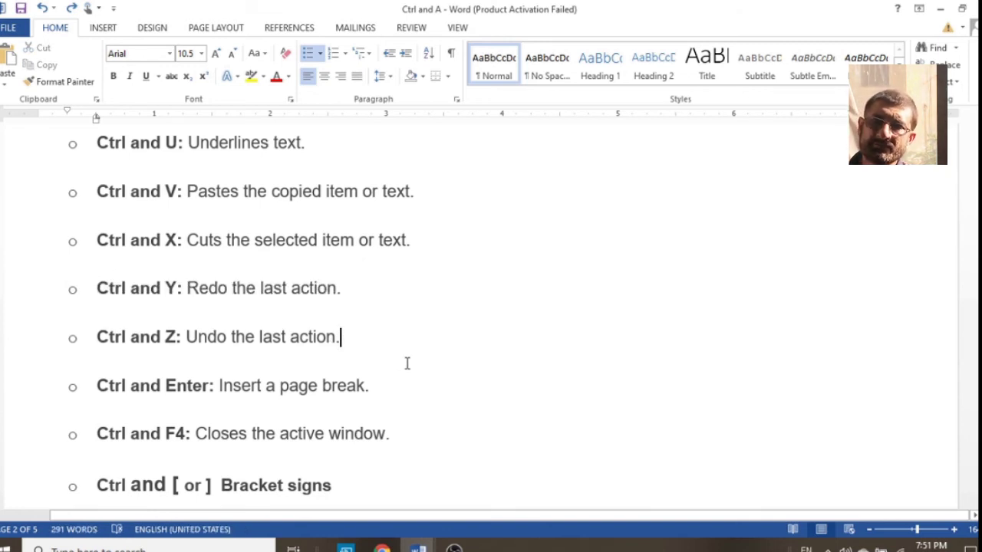
key("Home")
key("shift+Down")
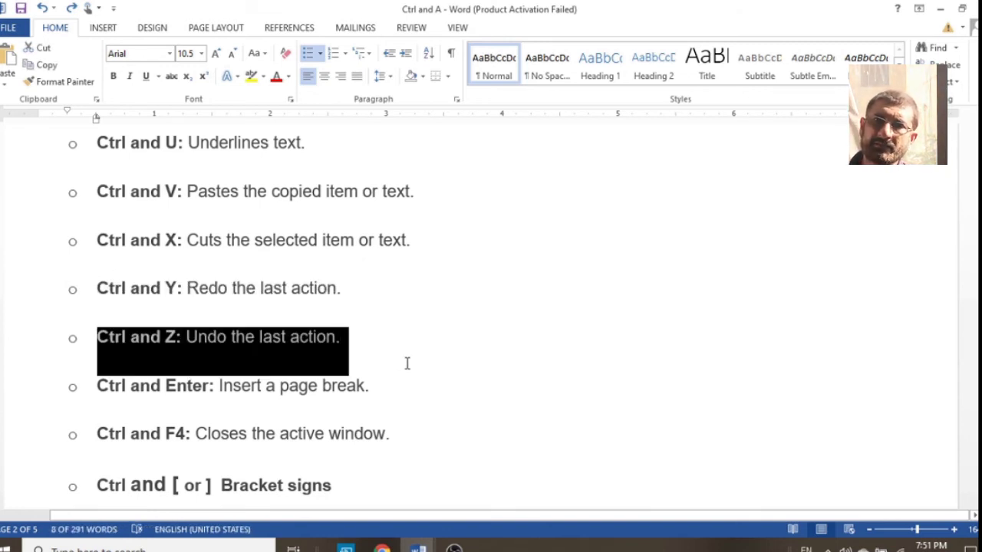
left_click(251, 76)
key("Left")
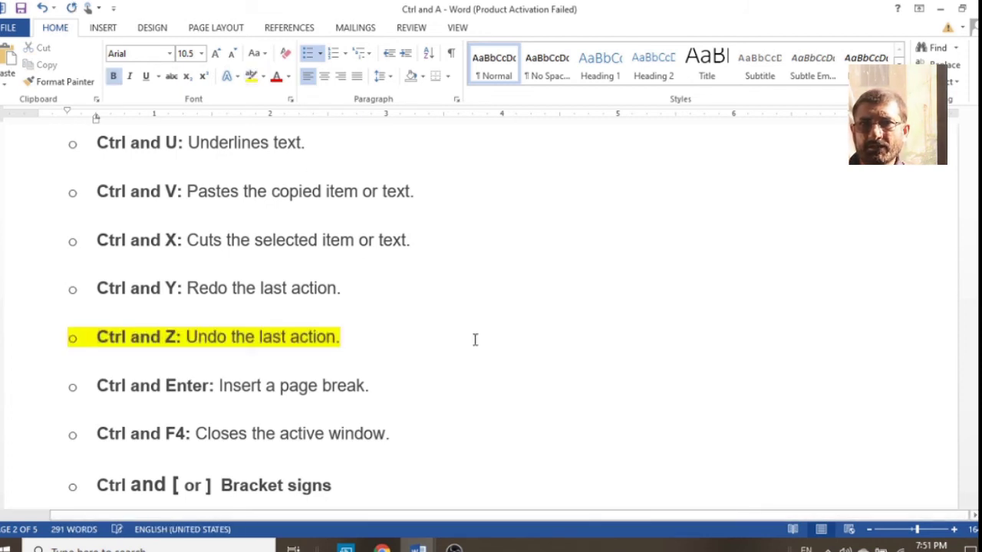
Step: Undo the three repeated 'limiting…' lines in Document2, then return and undo the last list change
mouse_move(420, 547)
left_click(475, 515)
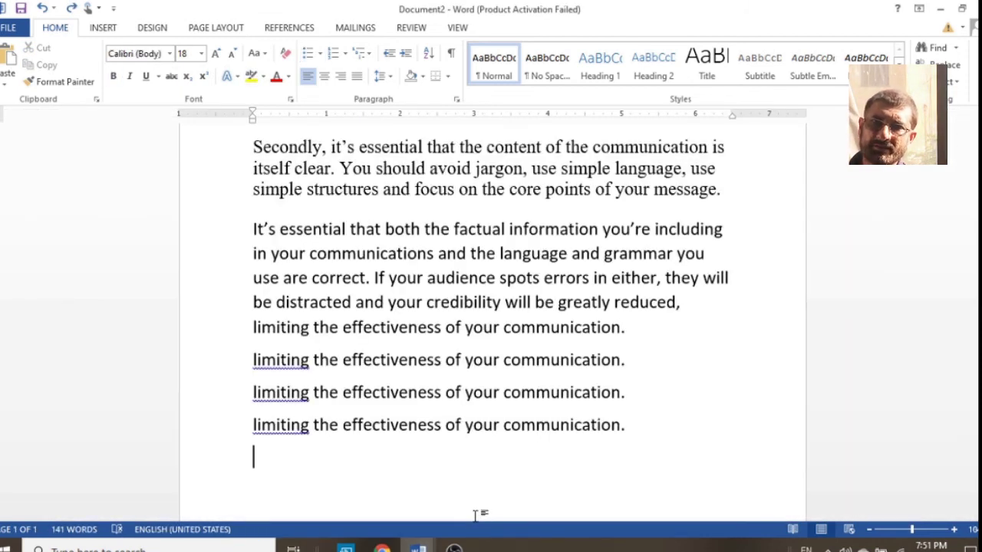
key("ctrl+z")
key("ctrl+z")
key("ctrl+z")
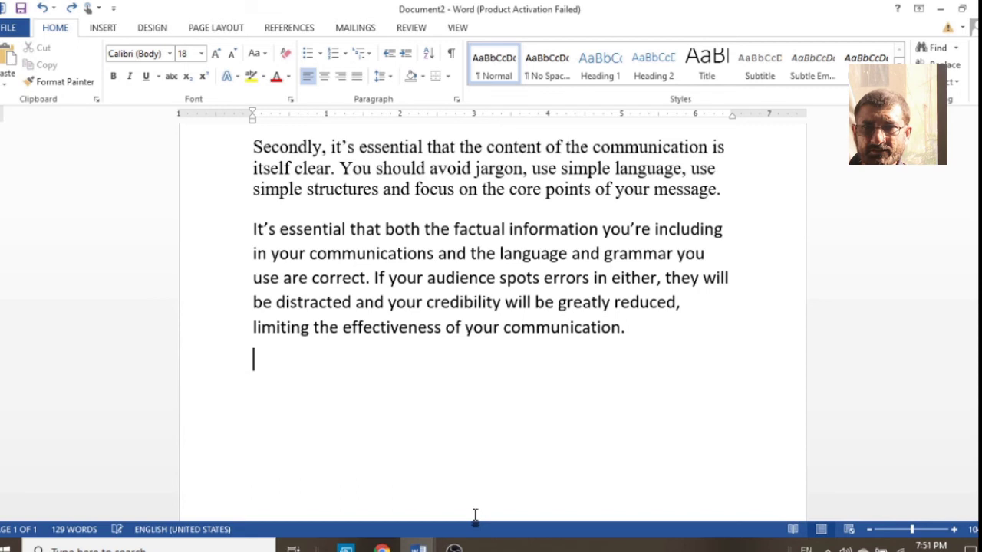
mouse_move(418, 546)
left_click(326, 496)
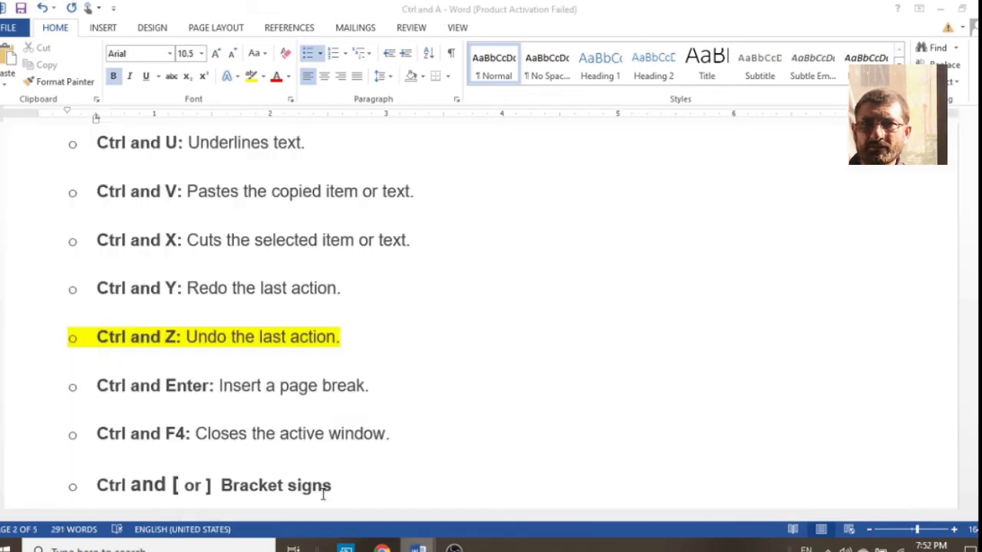
key("ctrl+z")
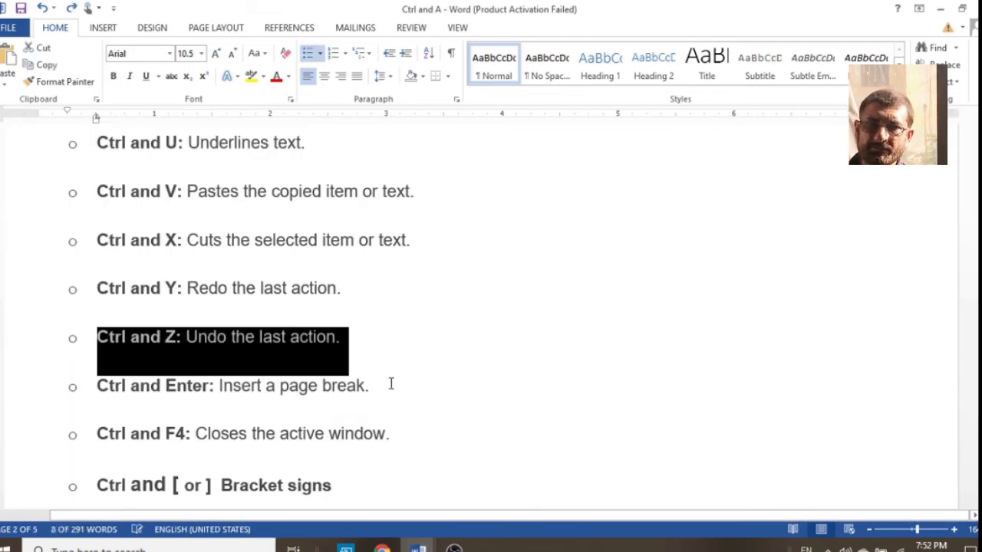
Step: Highlight the Ctrl and Enter line in yellow
left_click(391, 385)
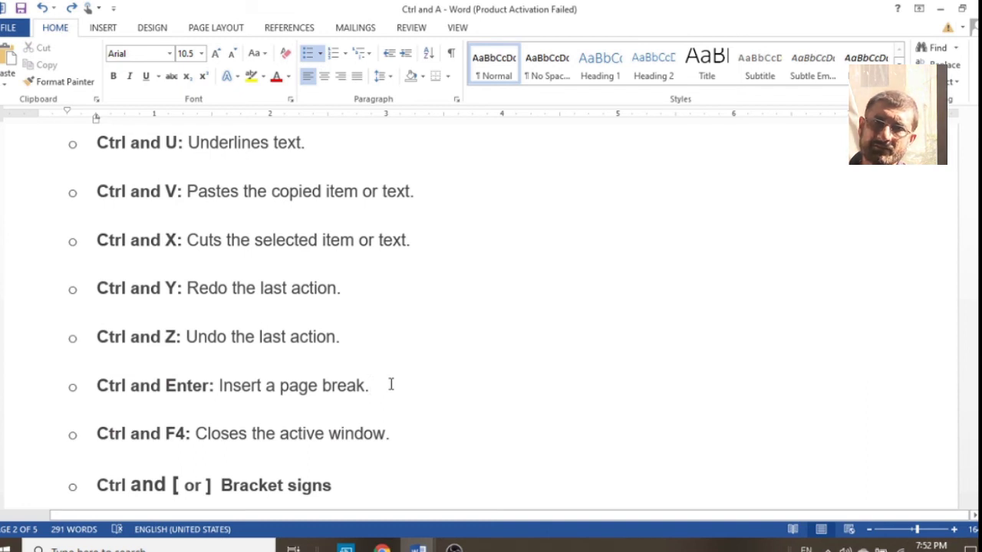
triple_click(390, 384)
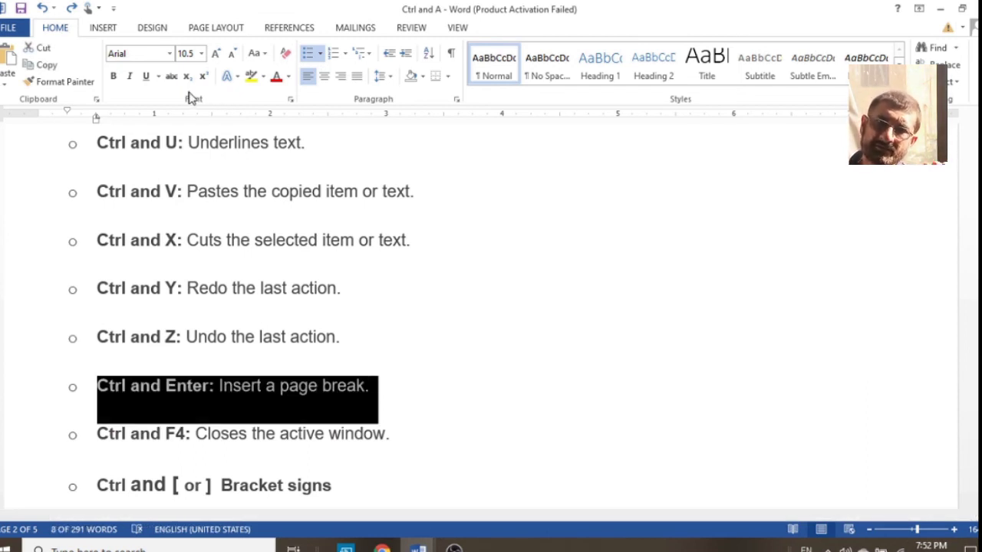
left_click(251, 79)
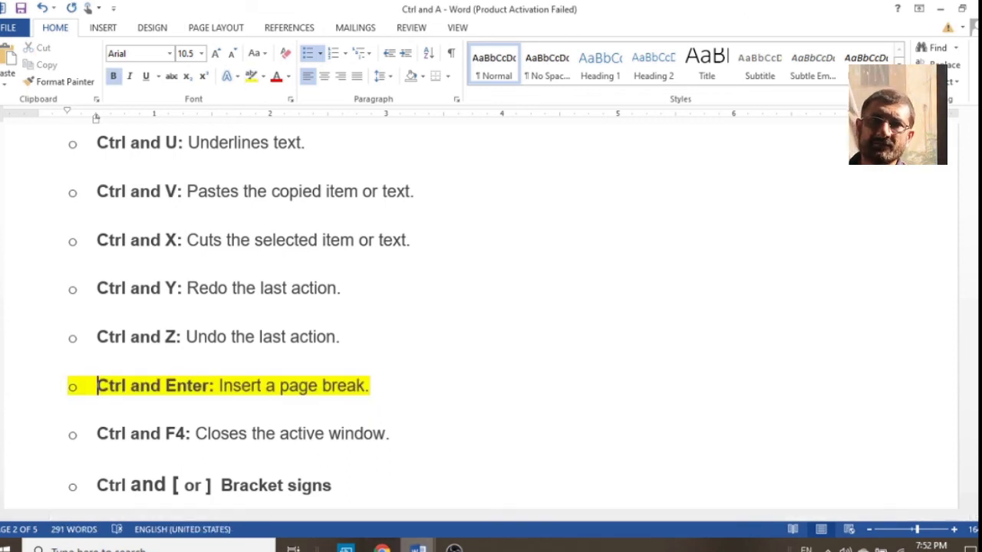
Step: Insert three page breaks at the end of Document2 with Ctrl+Enter
mouse_move(418, 547)
left_click(452, 499)
scroll(458, 458, "down", 1)
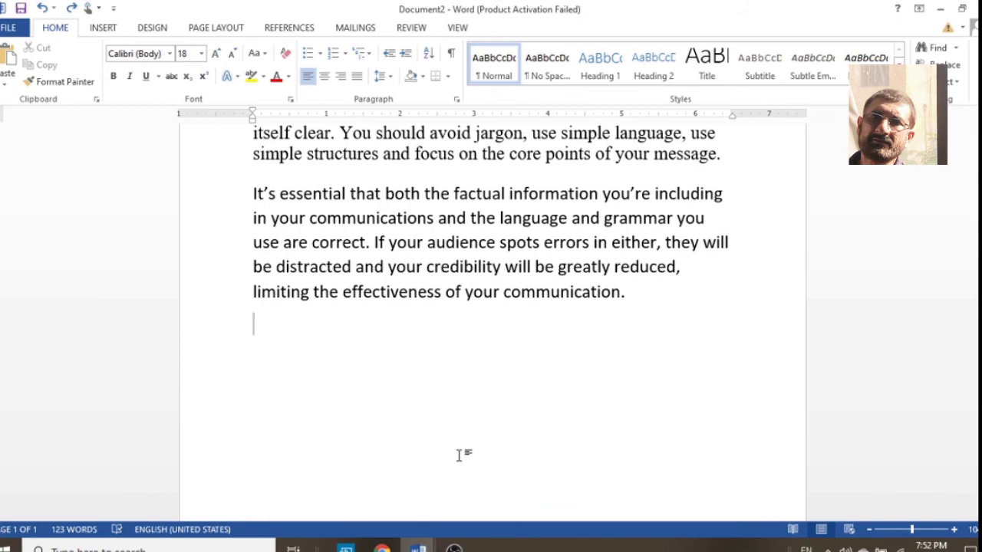
scroll(458, 458, "down", 4)
scroll(460, 451, "down", 2)
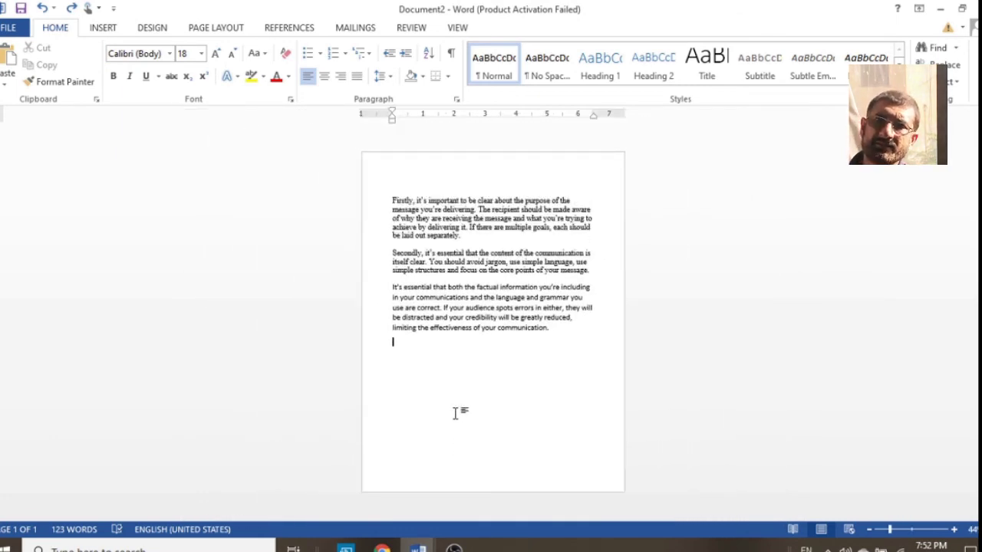
key("ctrl+Return")
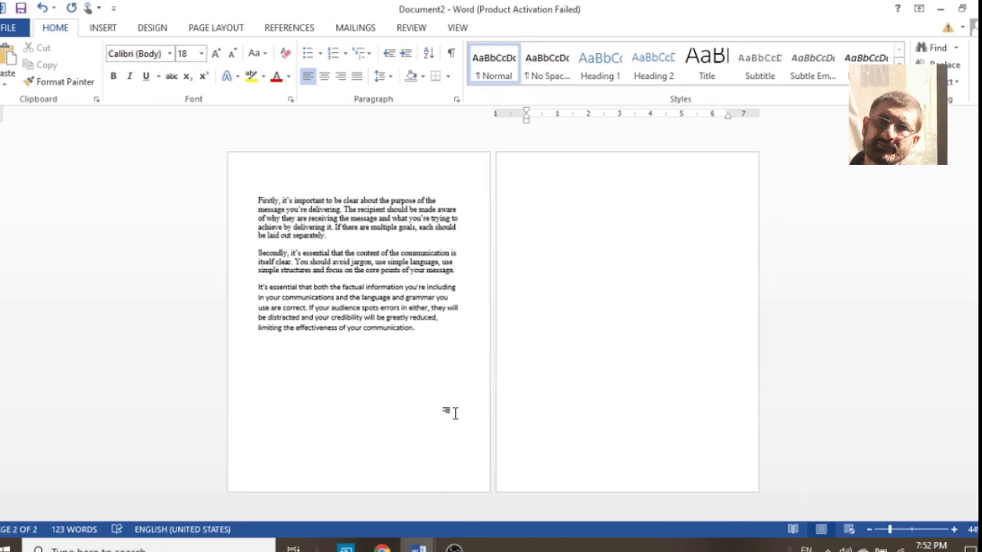
key("ctrl+Return")
key("ctrl+Return")
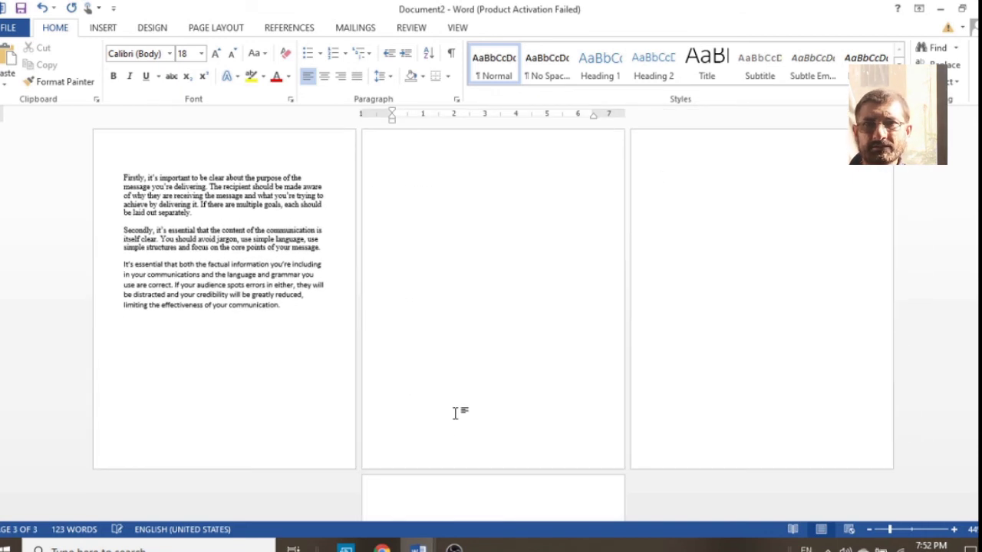
key("ctrl+Return")
key("ctrl+Return")
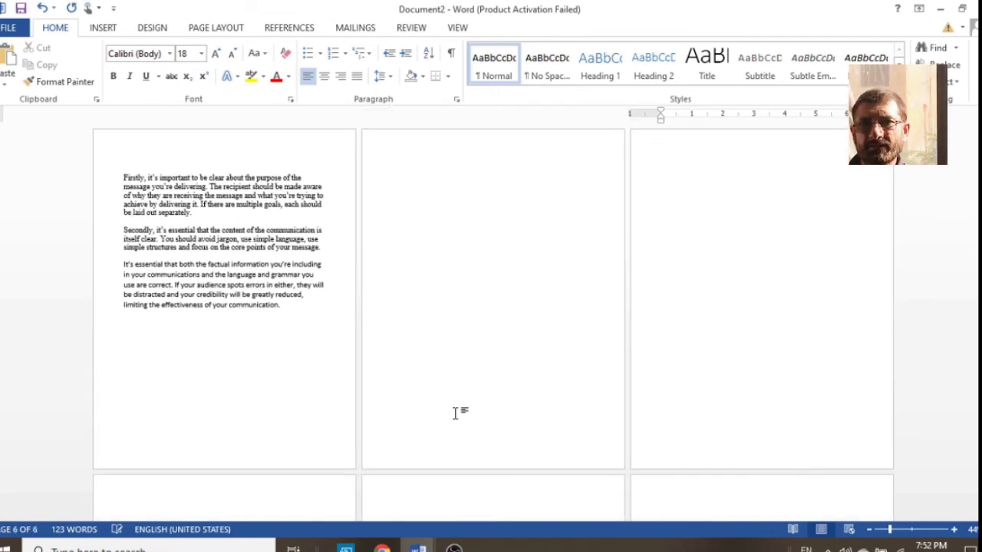
Step: Remove the extra page breaks and return to the shortcuts list
key("BackSpace")
key("BackSpace")
key("BackSpace")
key("BackSpace")
key("BackSpace")
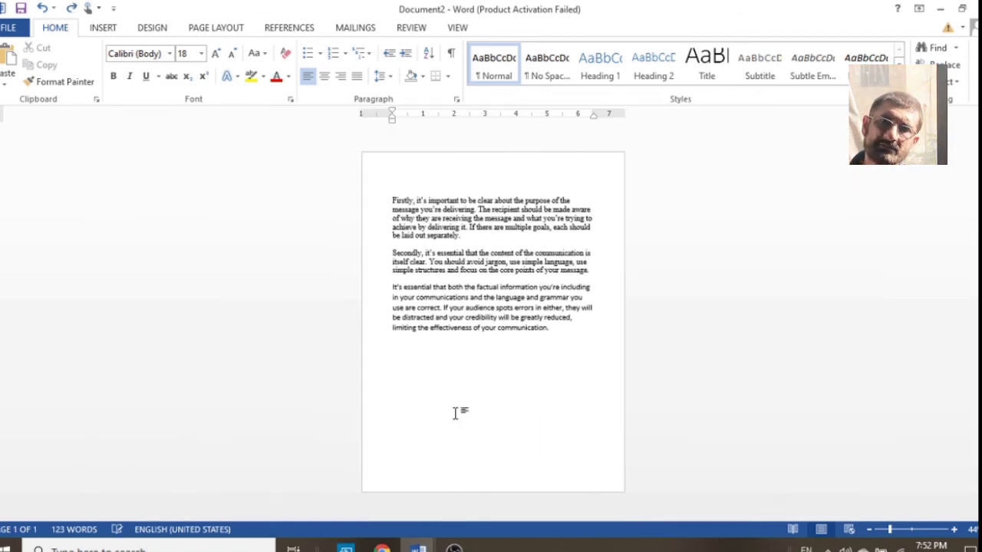
scroll(455, 413, "up", 6)
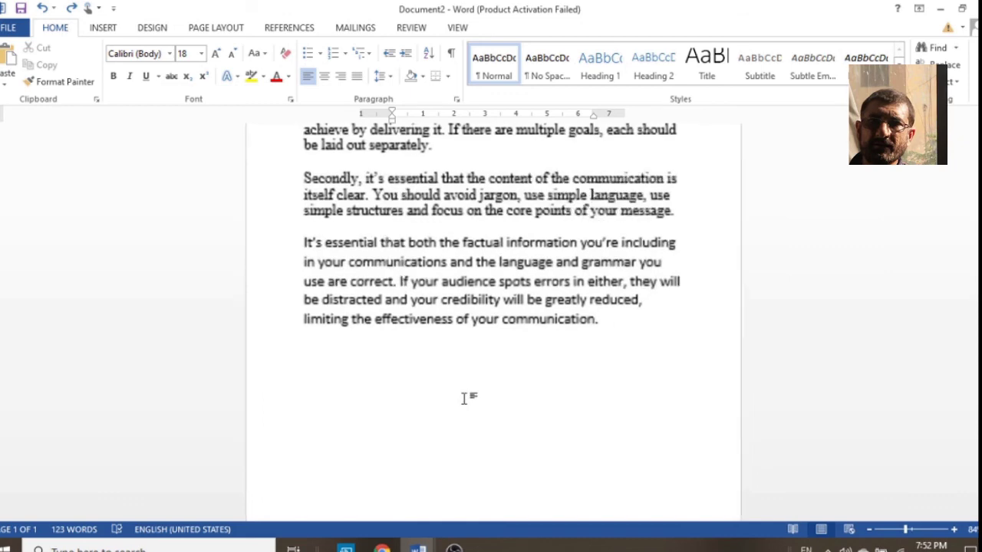
mouse_move(418, 548)
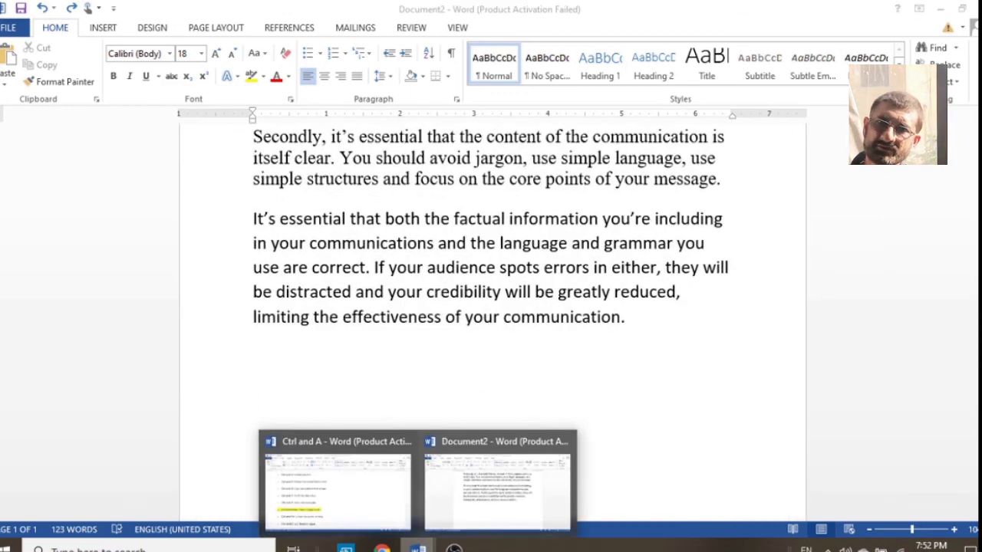
left_click(338, 495)
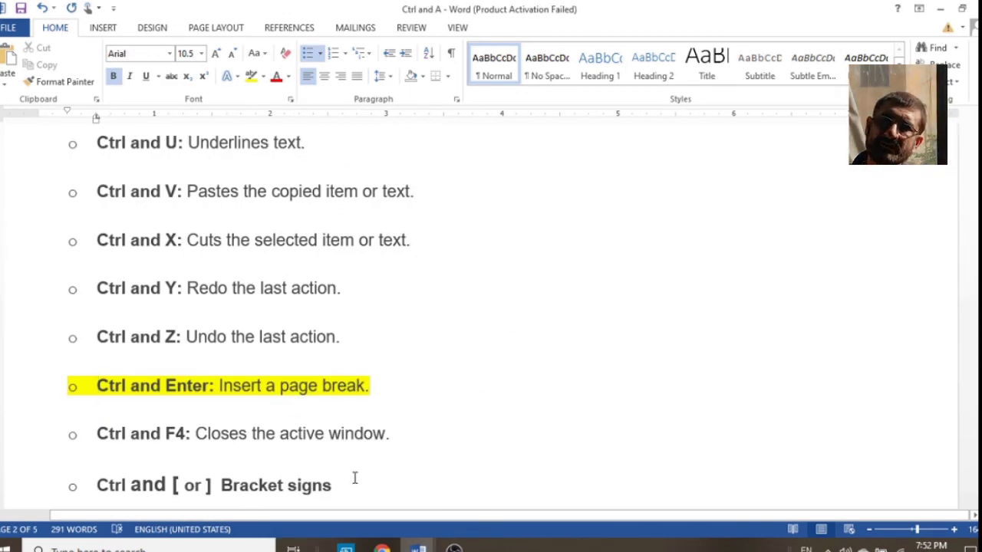
Step: Highlight the Ctrl and F4 line in yellow
key("shift+Down")
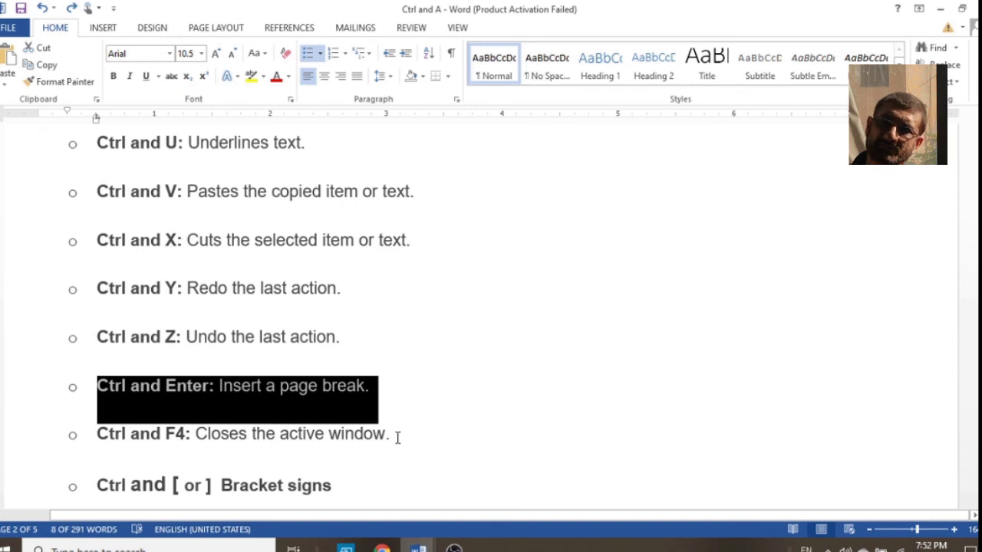
left_click(401, 430)
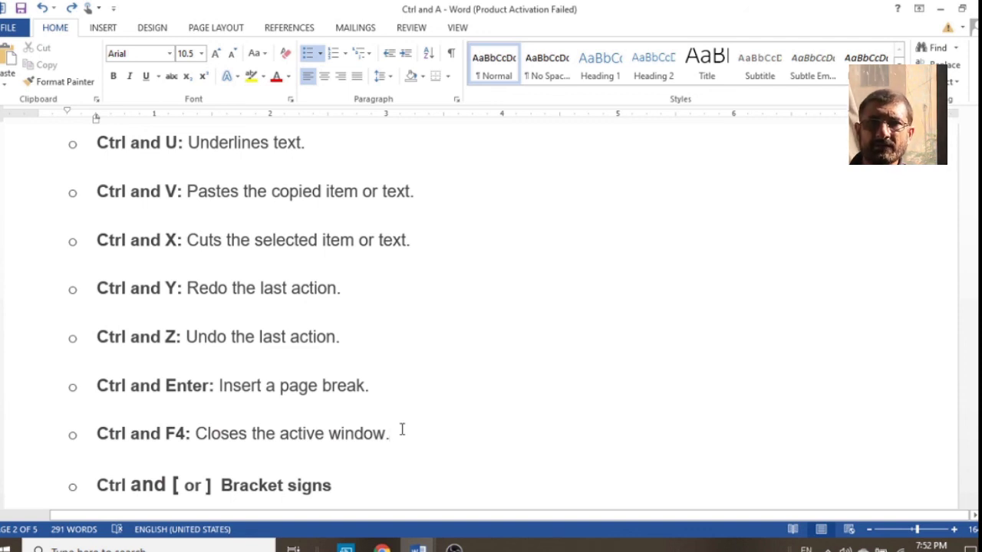
triple_click(401, 431)
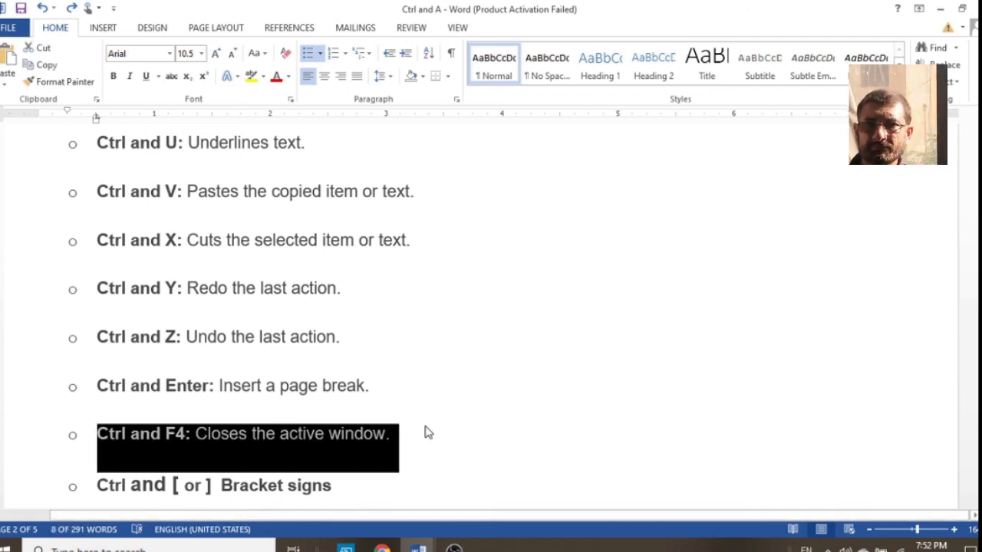
left_click(251, 76)
left_click(315, 267)
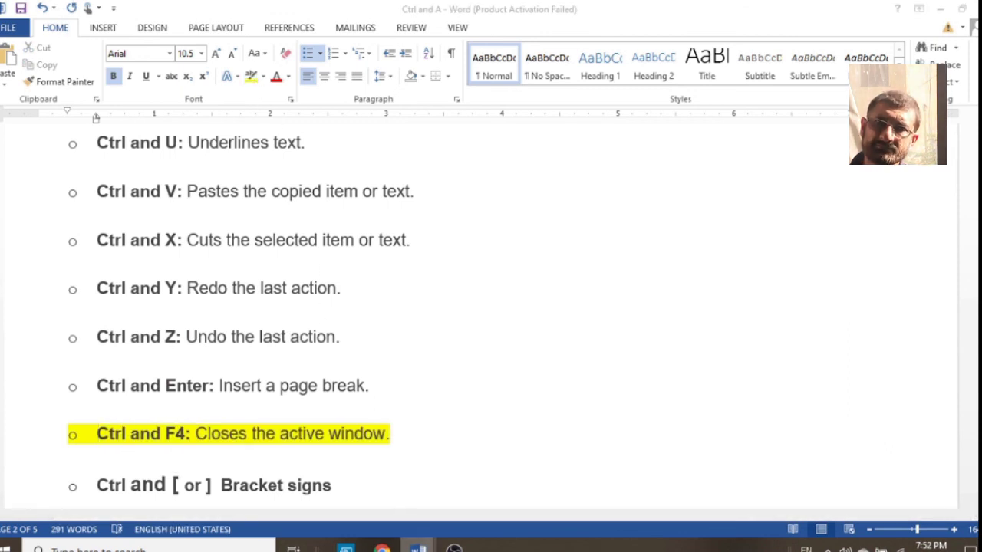
Step: Try closing Document2, cancel the save prompt to keep it open, and return to the list
mouse_move(417, 547)
mouse_move(458, 537)
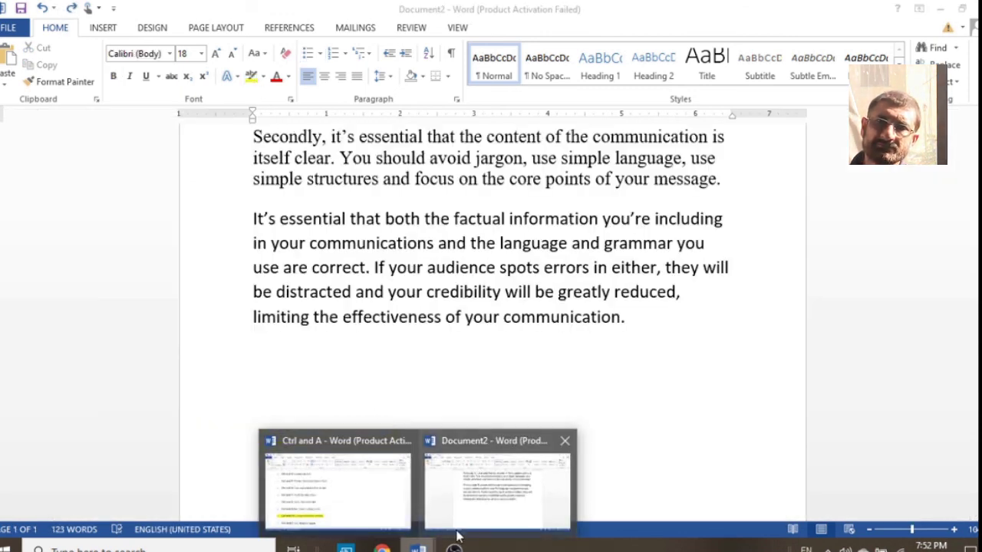
left_click(456, 486)
scroll(458, 479, "up", 3)
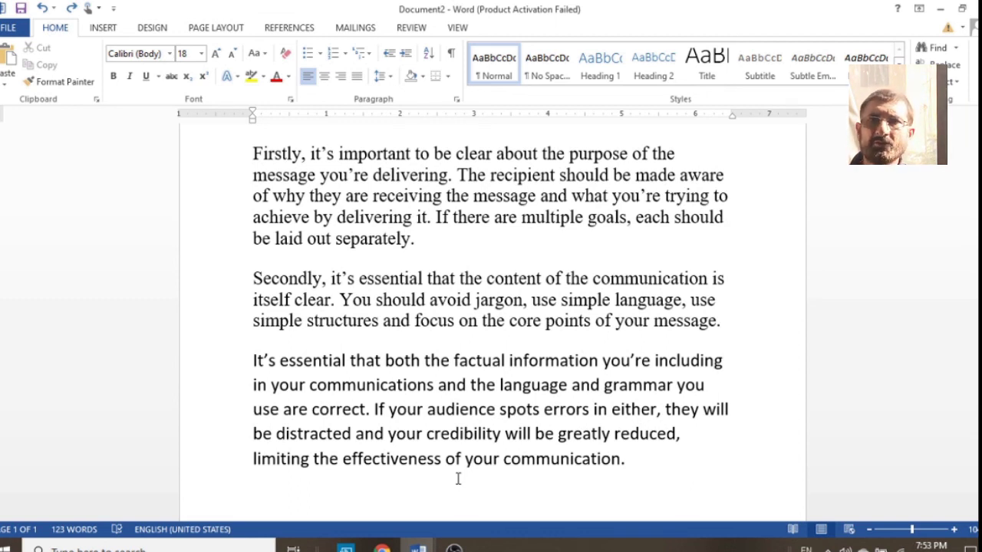
key("ctrl+w")
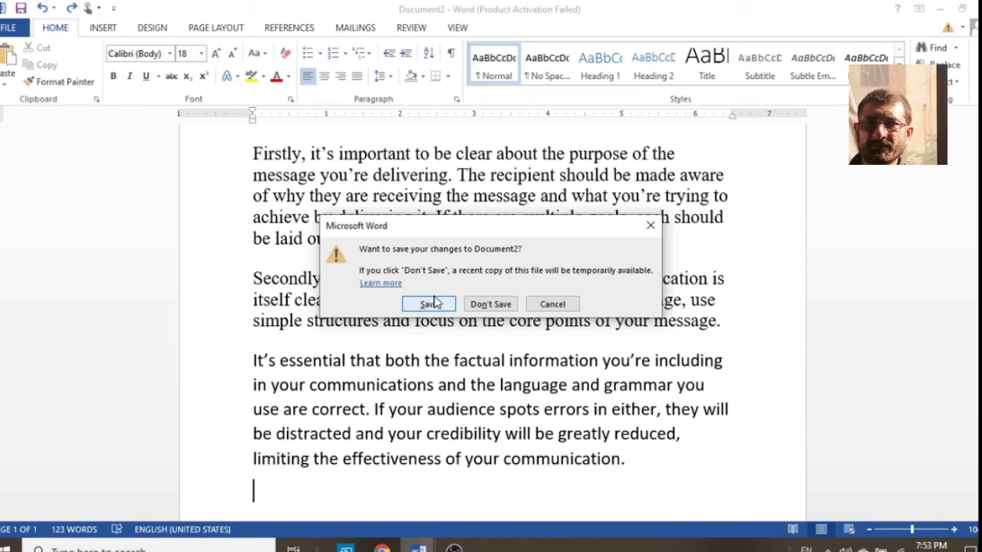
left_click(554, 304)
left_click(538, 300)
mouse_move(416, 548)
left_click(373, 513)
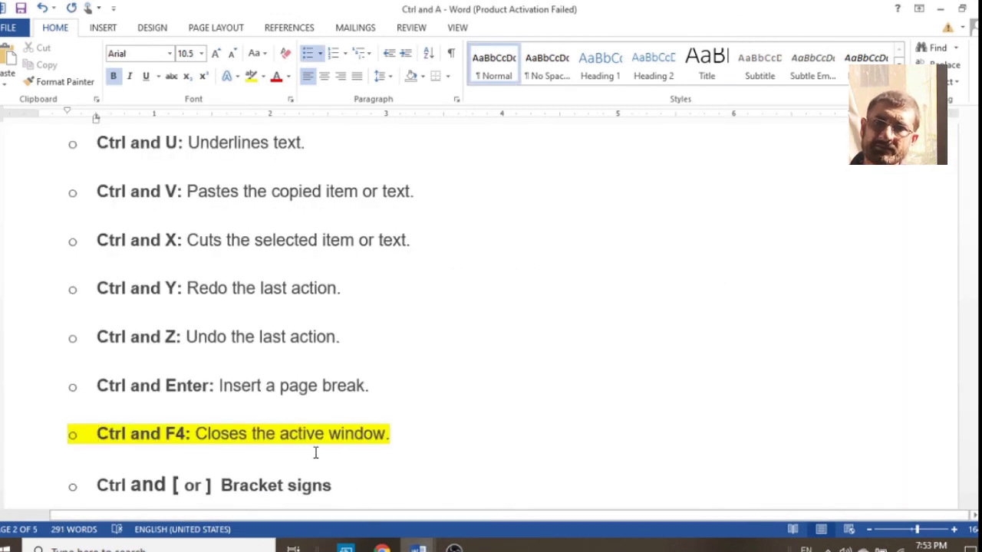
Step: Highlight the 'Ctrl and [ or ] Bracket signs' line in yellow
triple_click(335, 449)
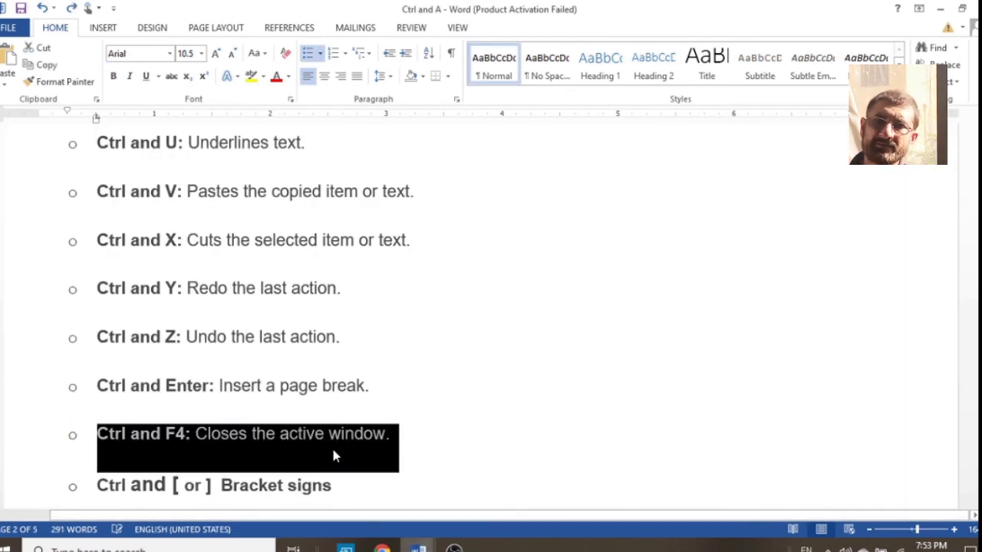
left_click(383, 491)
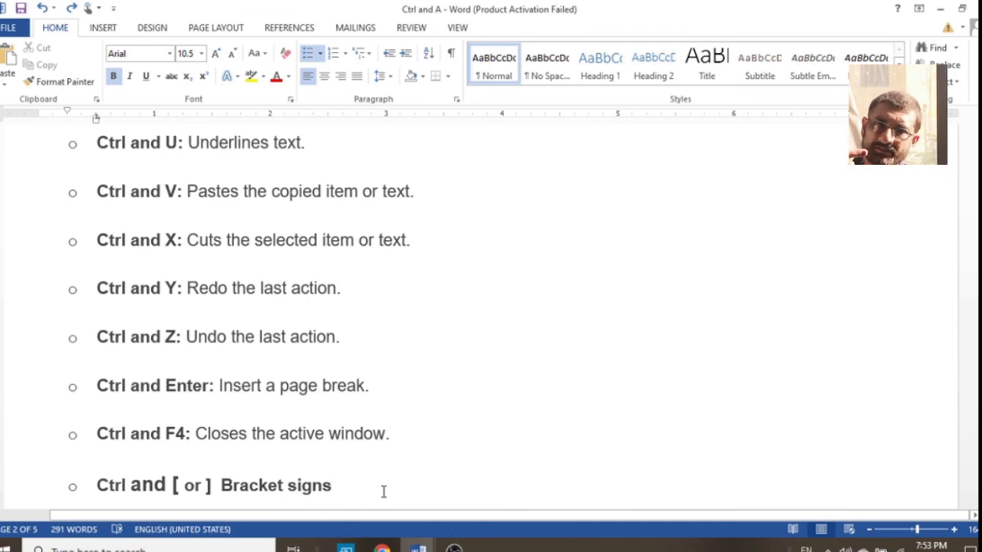
triple_click(384, 491)
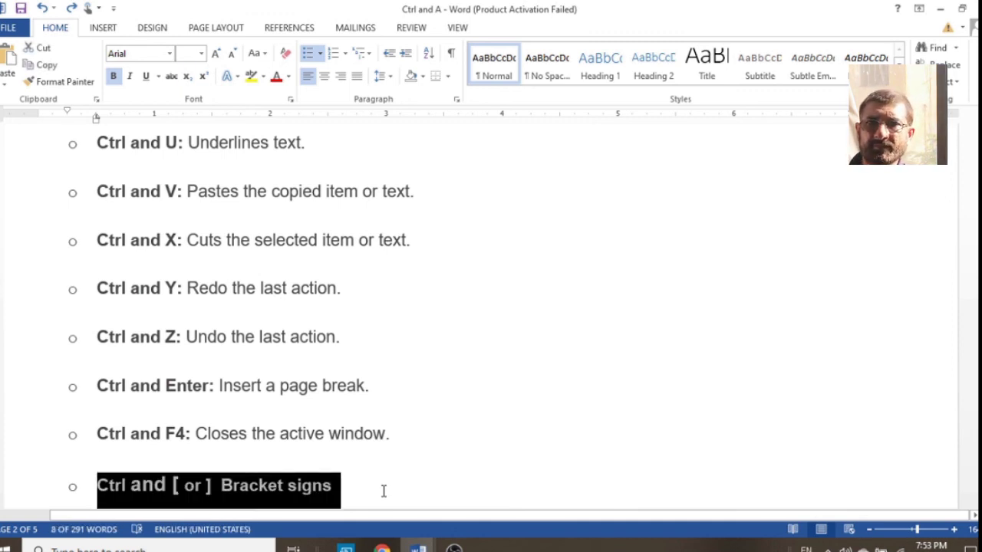
left_click(485, 366)
scroll(485, 366, "down", 5)
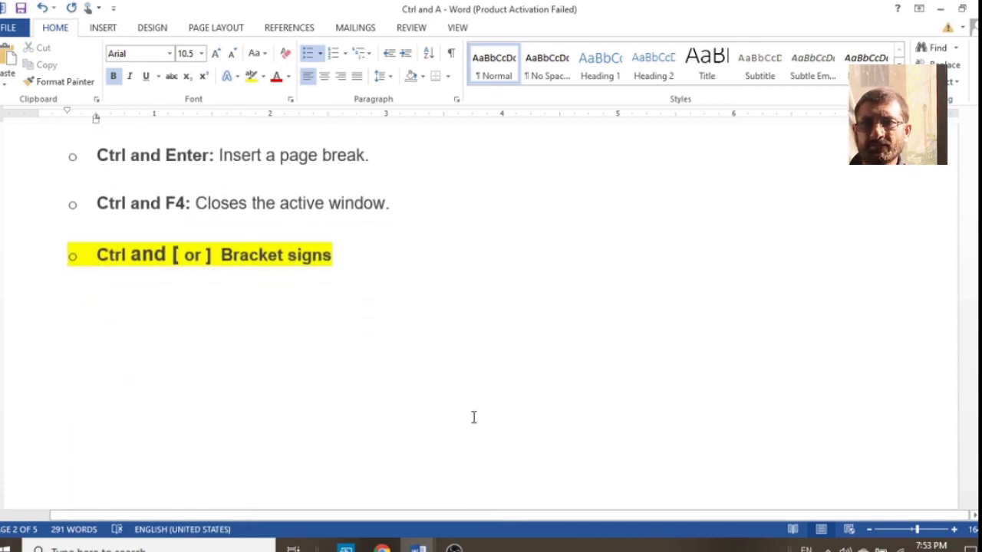
Step: In Document2, grow the Secondly paragraph's font twice with Ctrl+], shrink it twice with Ctrl+[, then return
mouse_move(417, 546)
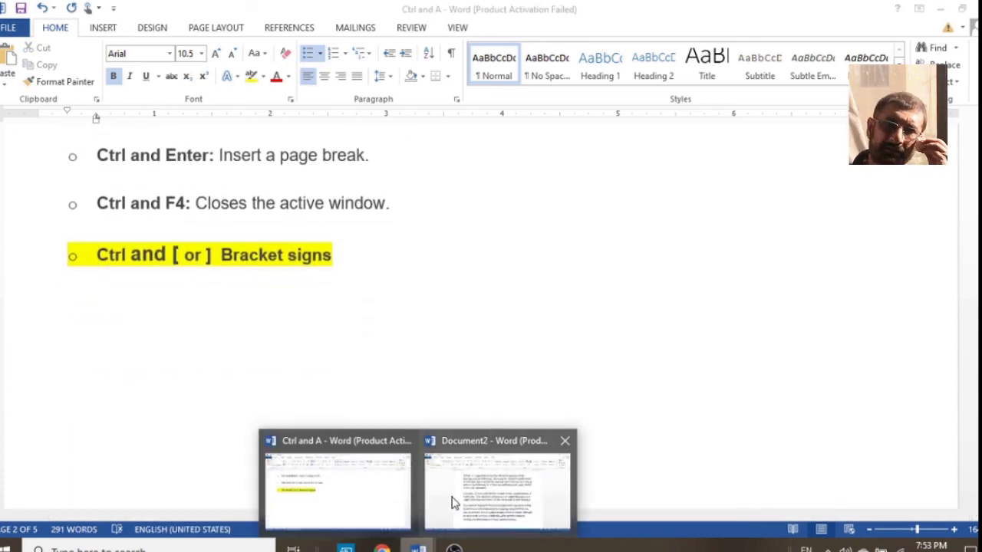
left_click(460, 491)
left_click_drag(250, 279, 718, 327)
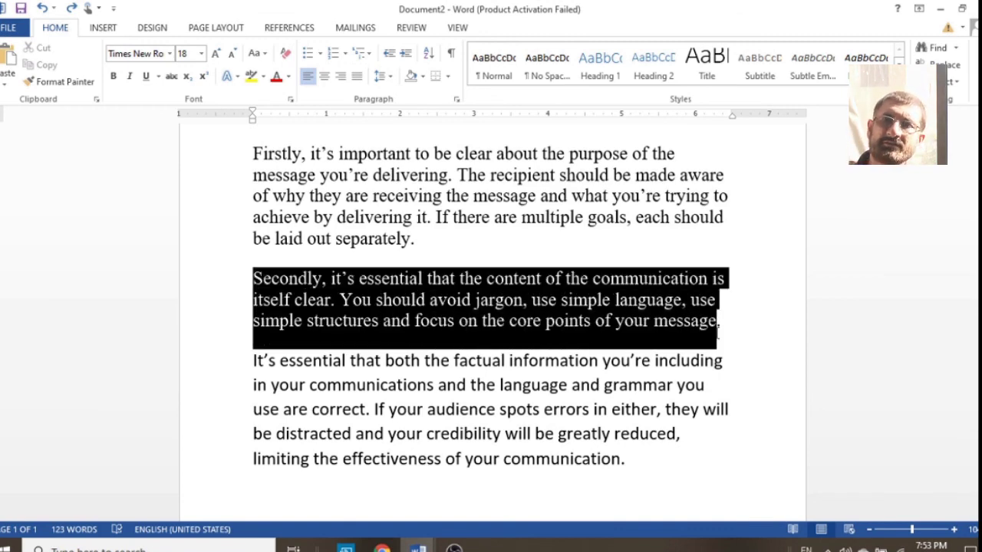
key("ctrl+bracketright")
key("ctrl+bracketright")
key("ctrl+bracketright")
key("ctrl+bracketright")
key("ctrl+bracketright")
key("ctrl+bracketright")
key("ctrl+bracketright")
key("ctrl+bracketright")
key("ctrl+bracketright")
key("ctrl+bracketright")
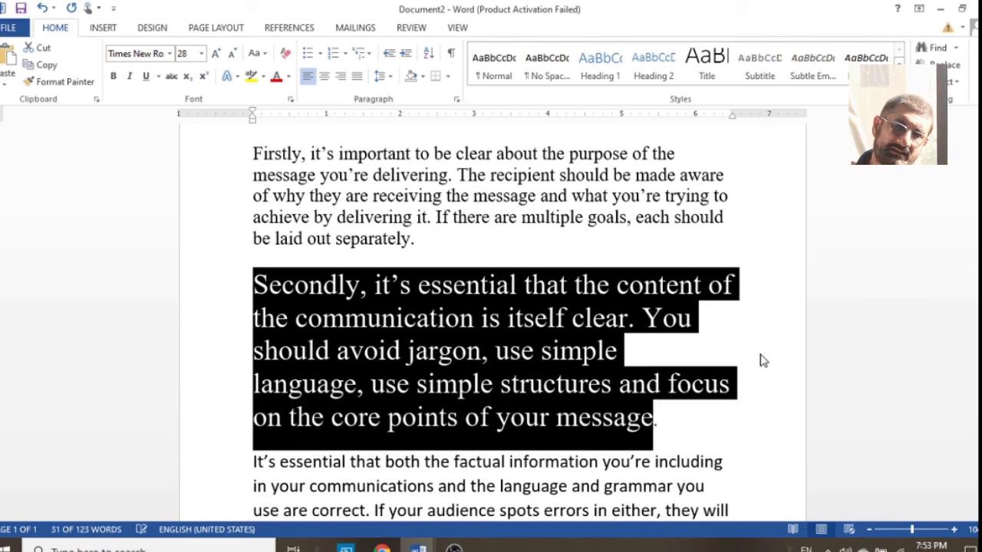
key("ctrl+bracketright")
key("ctrl+bracketleft")
key("ctrl+bracketleft")
key("ctrl+bracketleft")
key("ctrl+bracketleft")
key("ctrl+bracketleft")
key("ctrl+bracketleft")
key("ctrl+bracketleft")
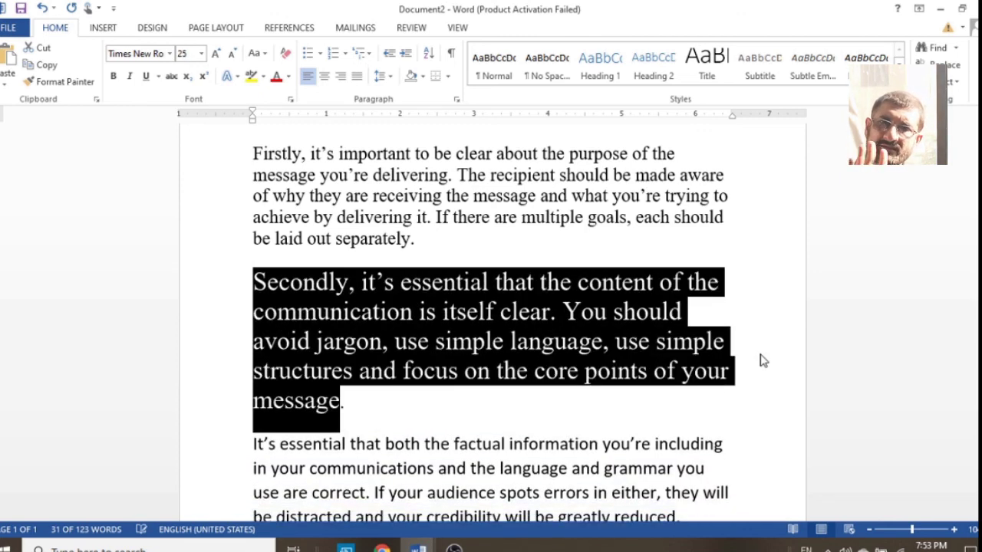
key("ctrl+bracketleft")
key("ctrl+bracketleft")
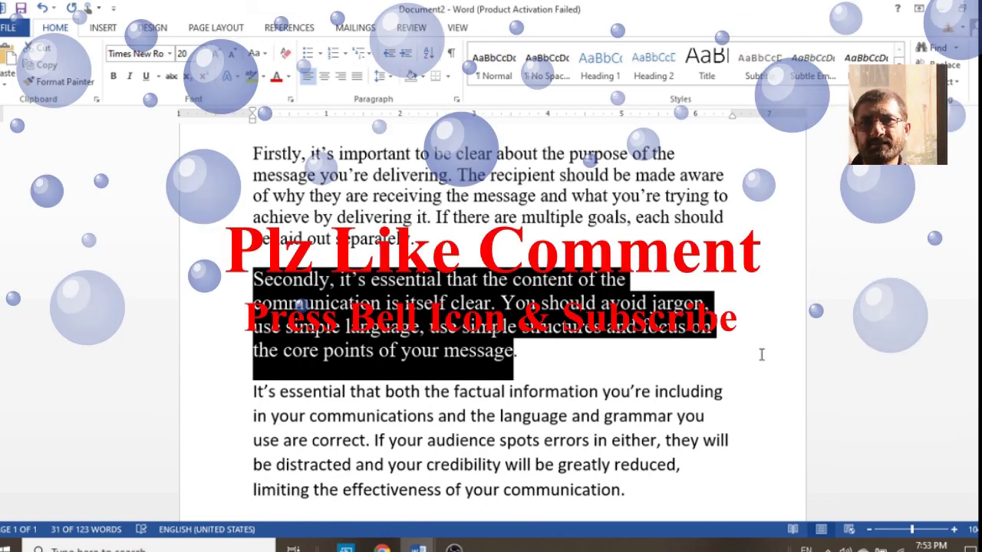
left_click(600, 352)
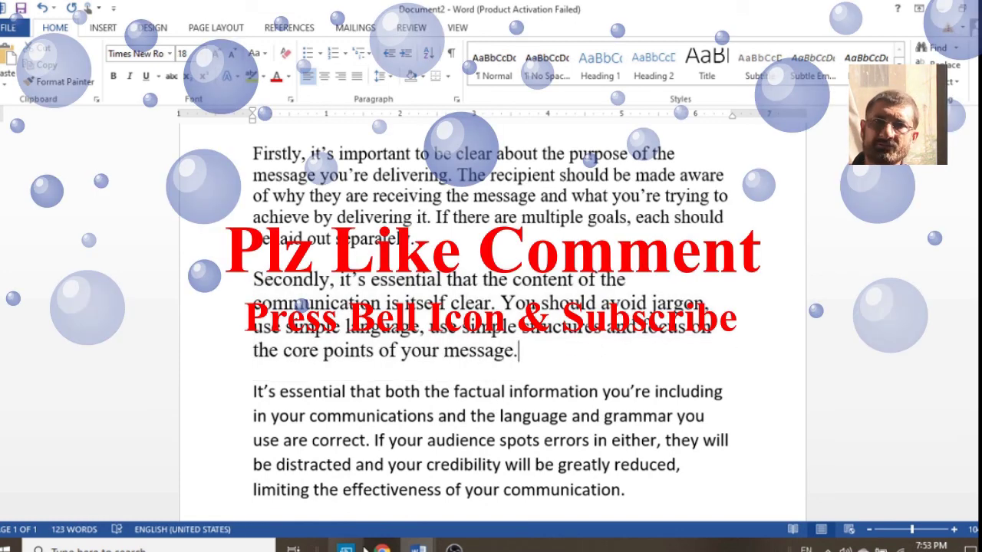
mouse_move(418, 547)
left_click(338, 479)
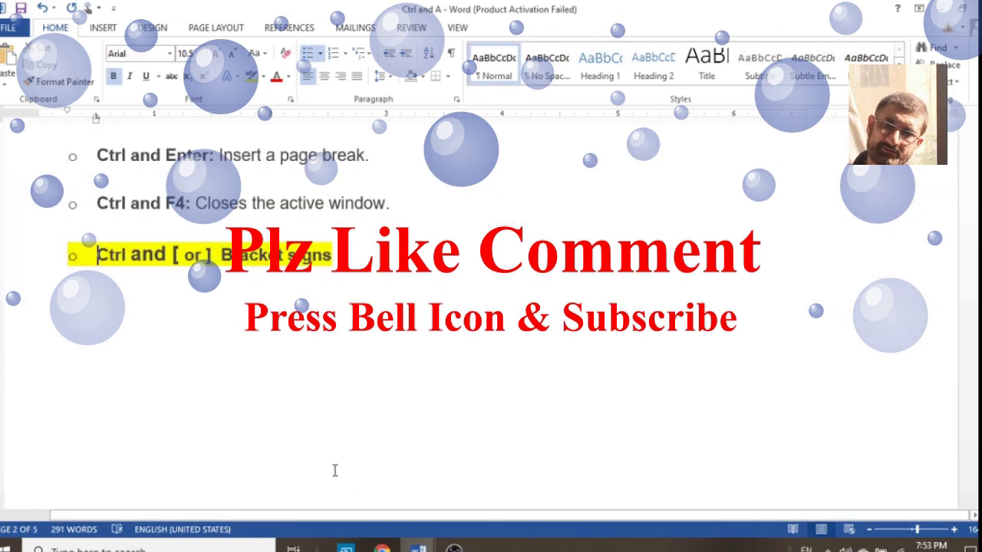